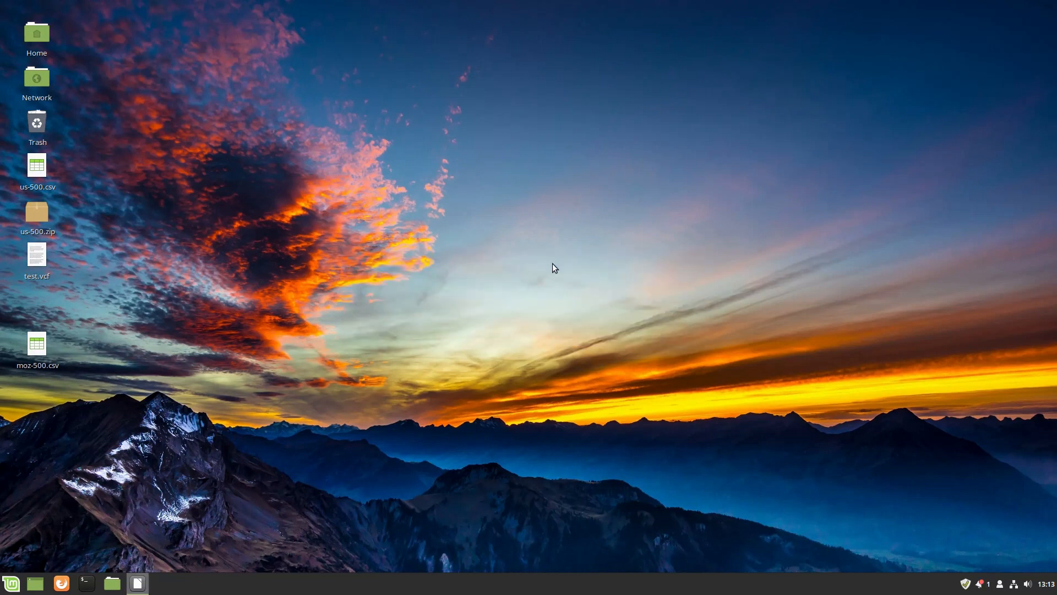
Accept the text import settings for us-500.csv, review its address rows, and close the spreadsheet.
click(598, 444)
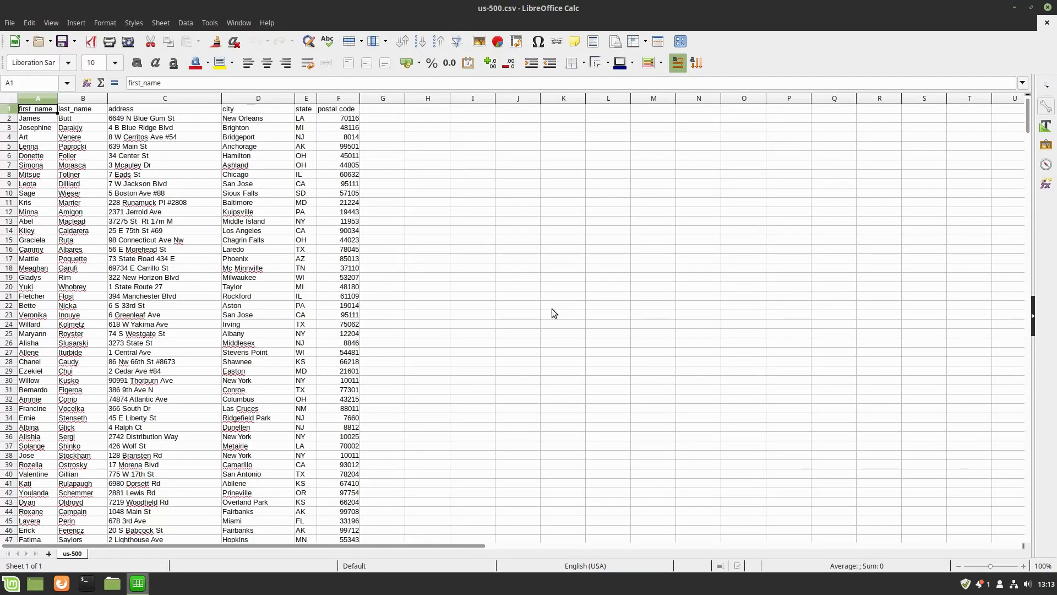
scroll(553, 313, down, 20)
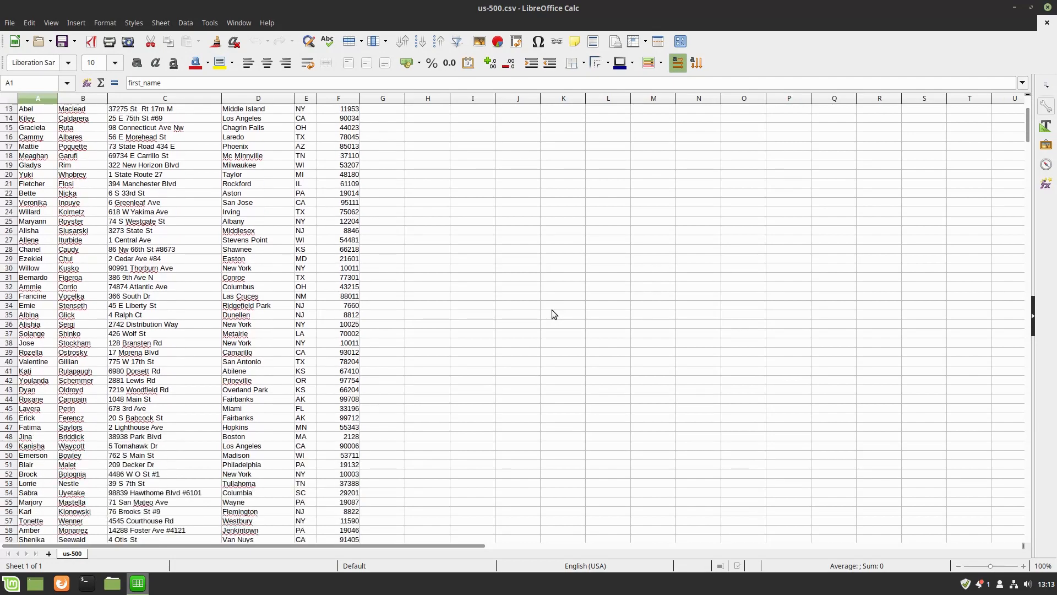
scroll(554, 315, down, 20)
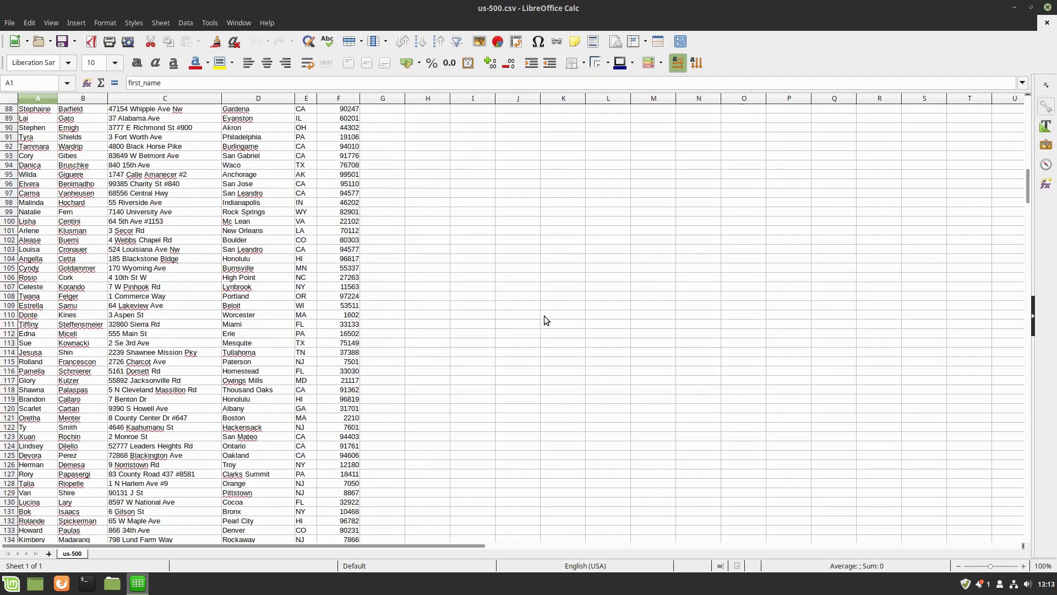
scroll(547, 316, down, 6)
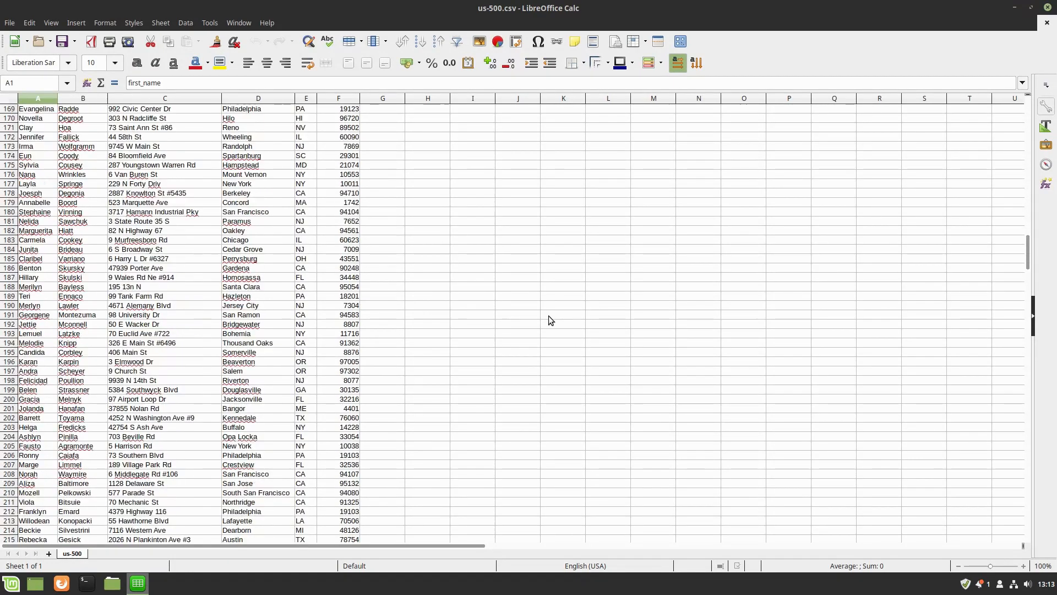
scroll(549, 315, up, 20)
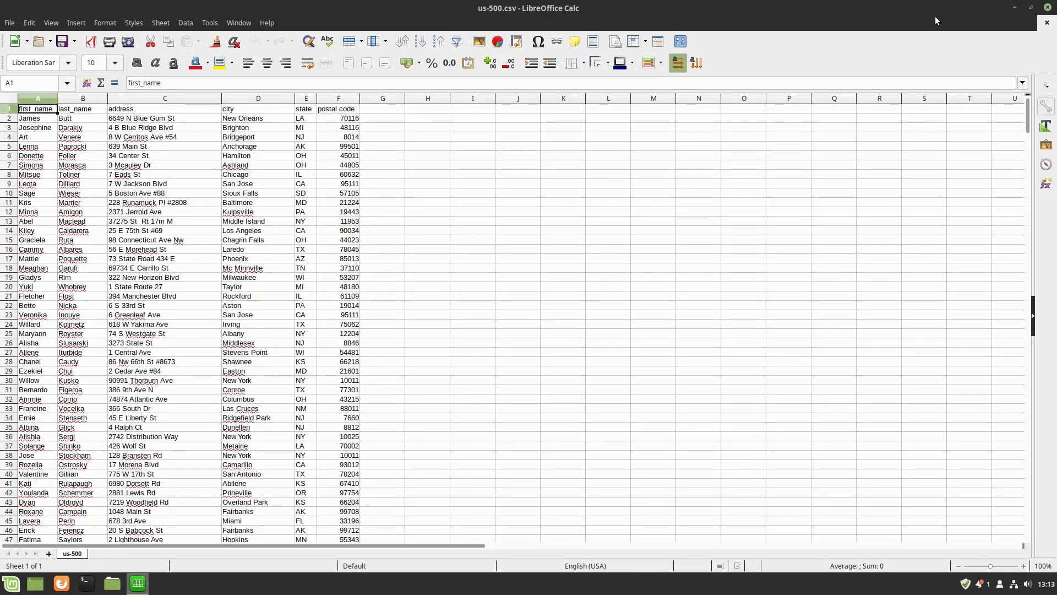
click(1048, 8)
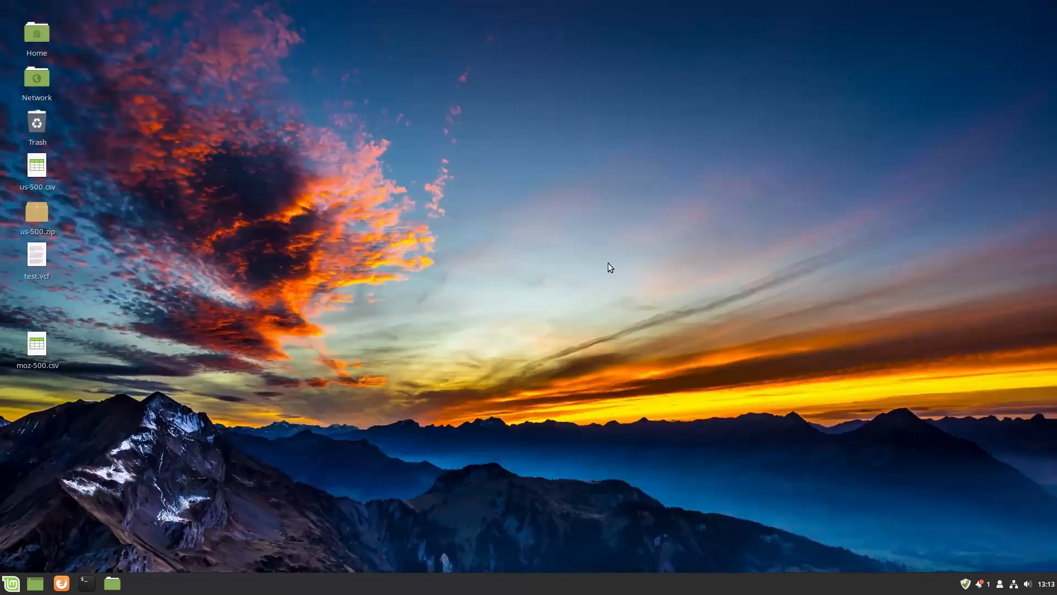
Open moz-500.csv with the default import settings, review its address book columns, and close it.
double_click(37, 346)
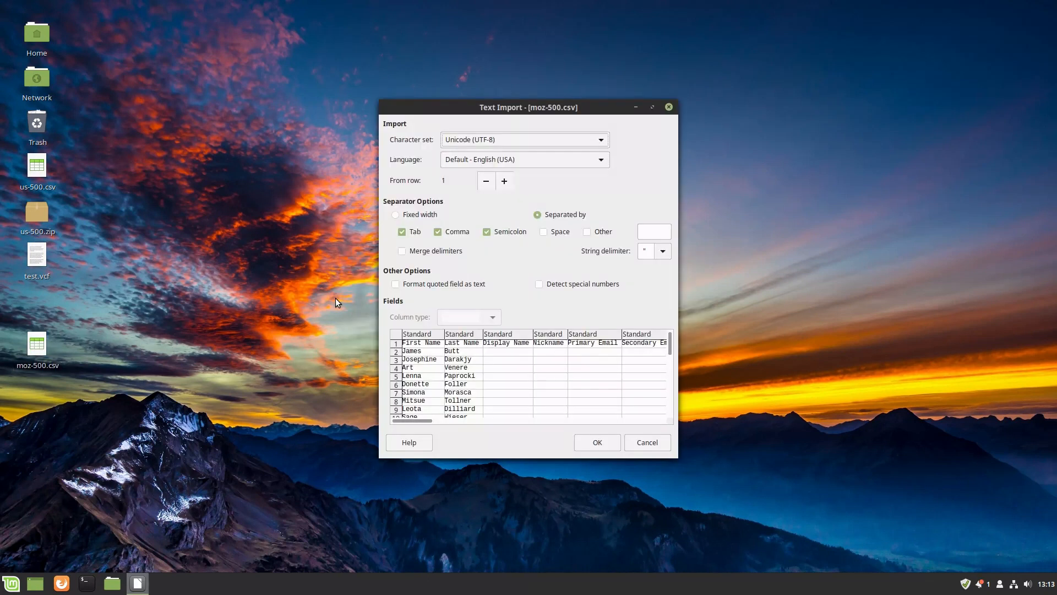
click(605, 438)
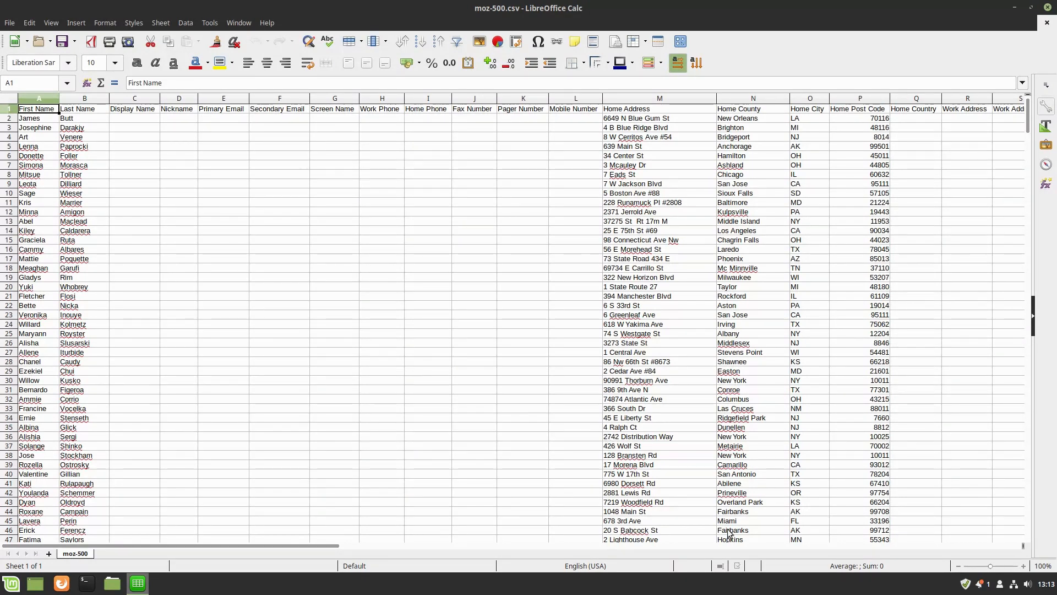
drag(239, 546, 144, 534)
key(ctrl+q)
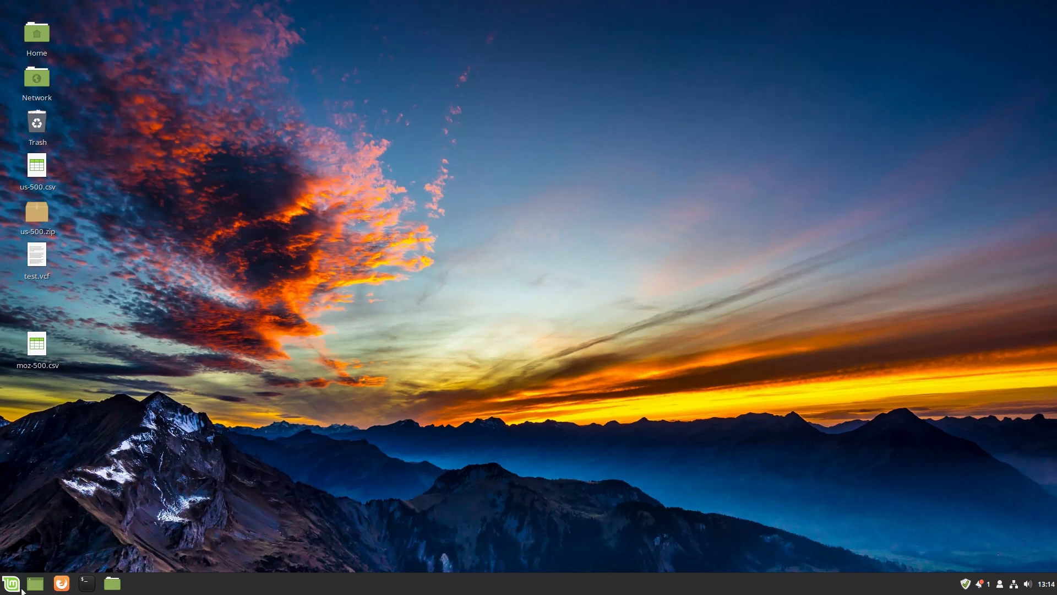
Launch Evolution, switch to its mail view, and dismiss the account setup wizard.
click(13, 588)
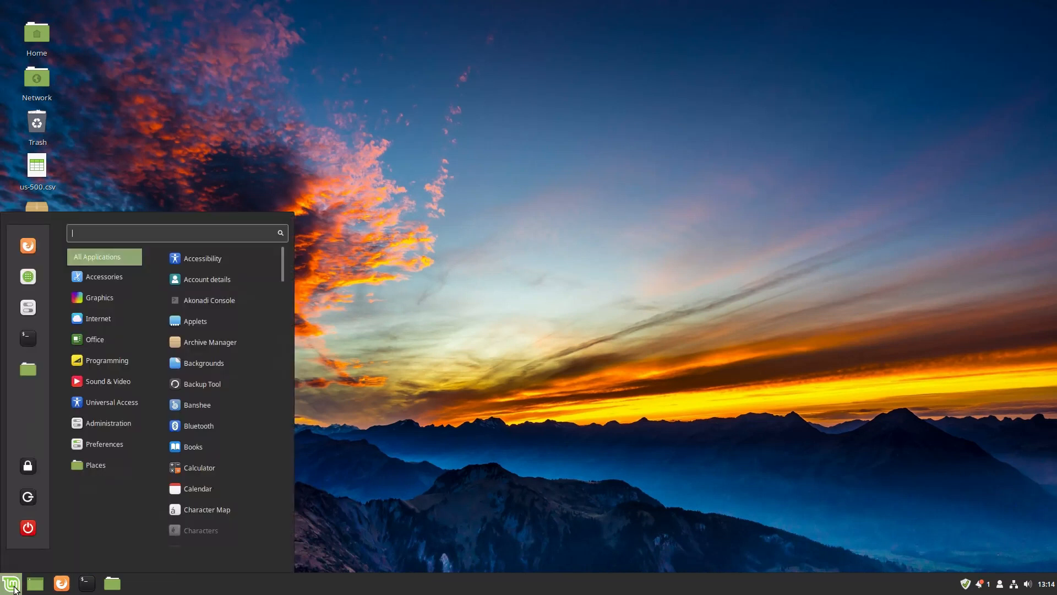
text(evol)
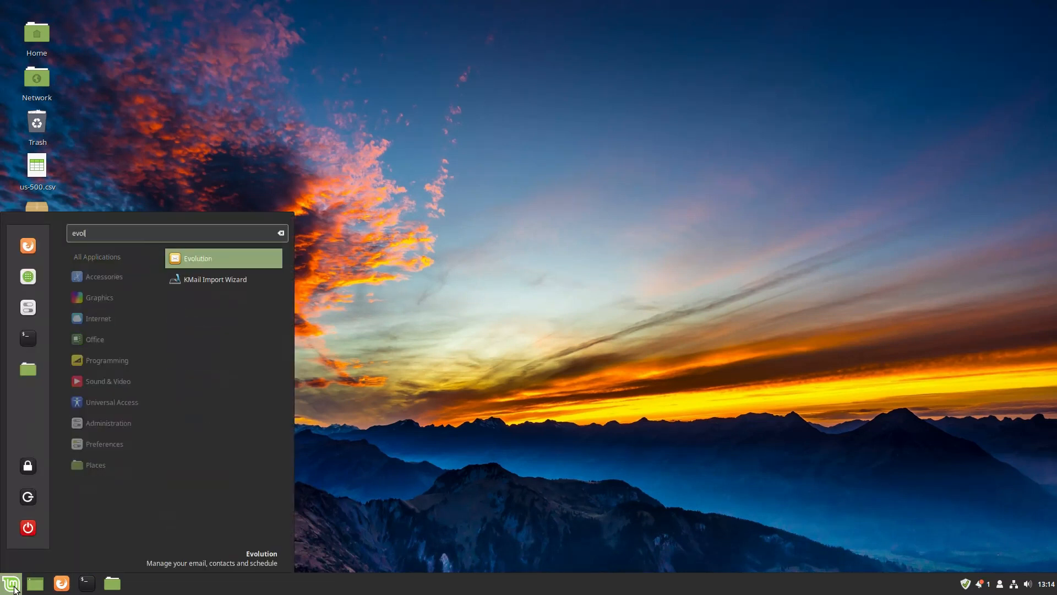
click(205, 257)
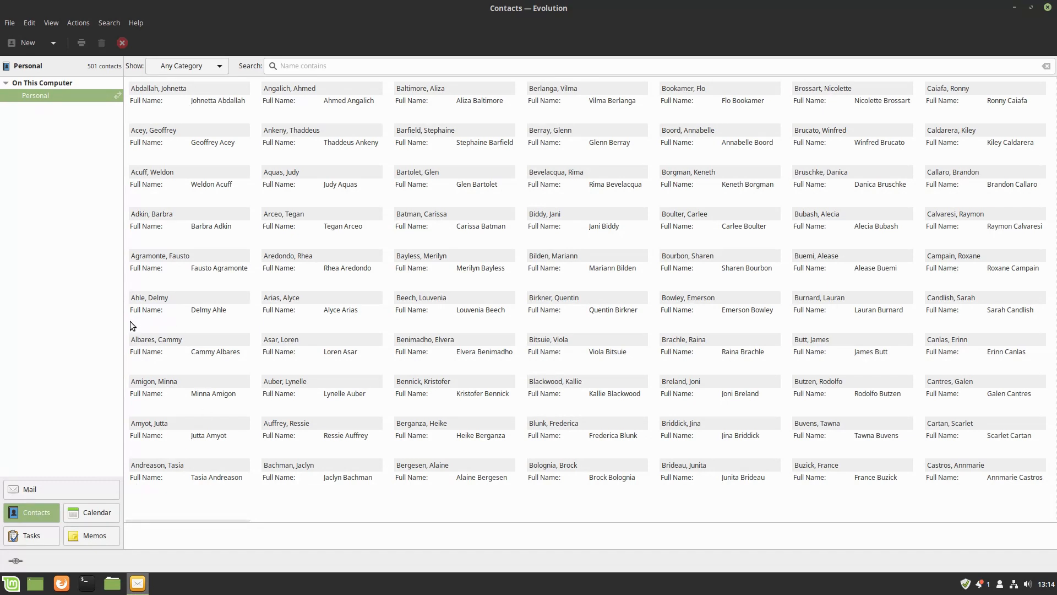
click(51, 490)
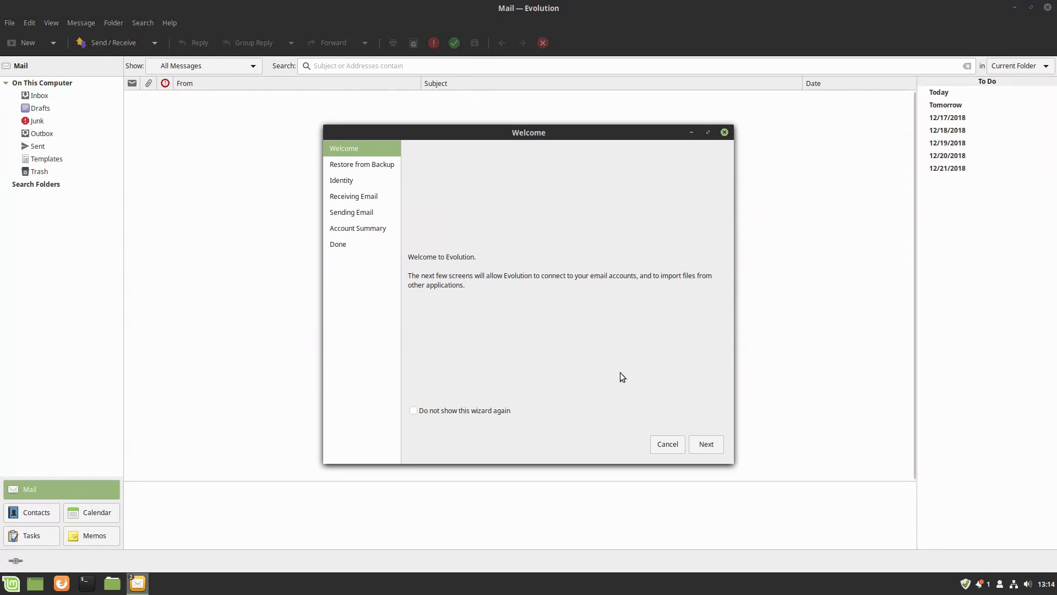
click(668, 444)
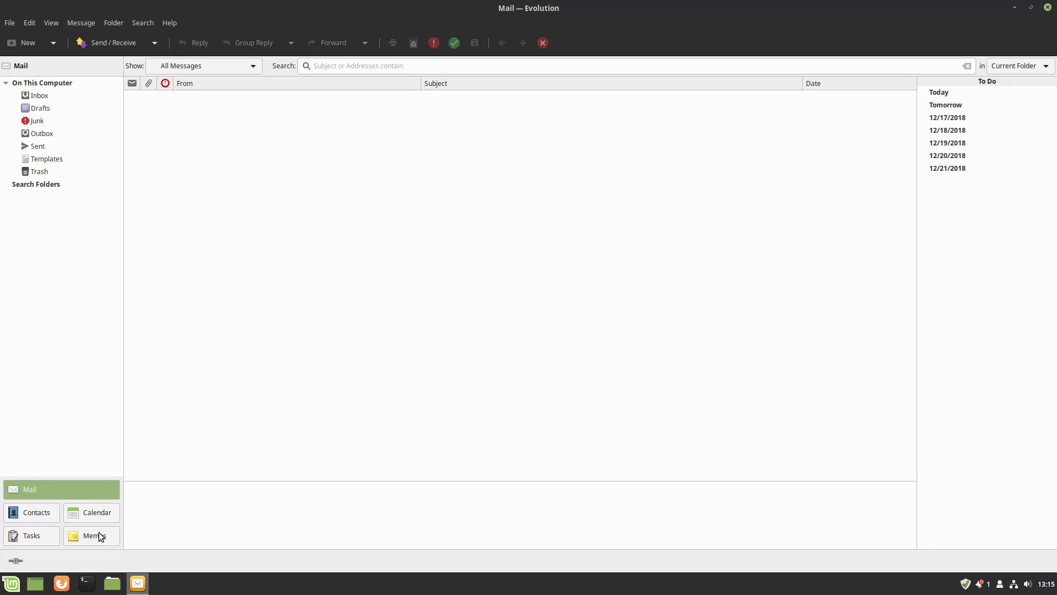
Check the mailing address of one contact in the Personal address book, and close Evolution.
click(36, 512)
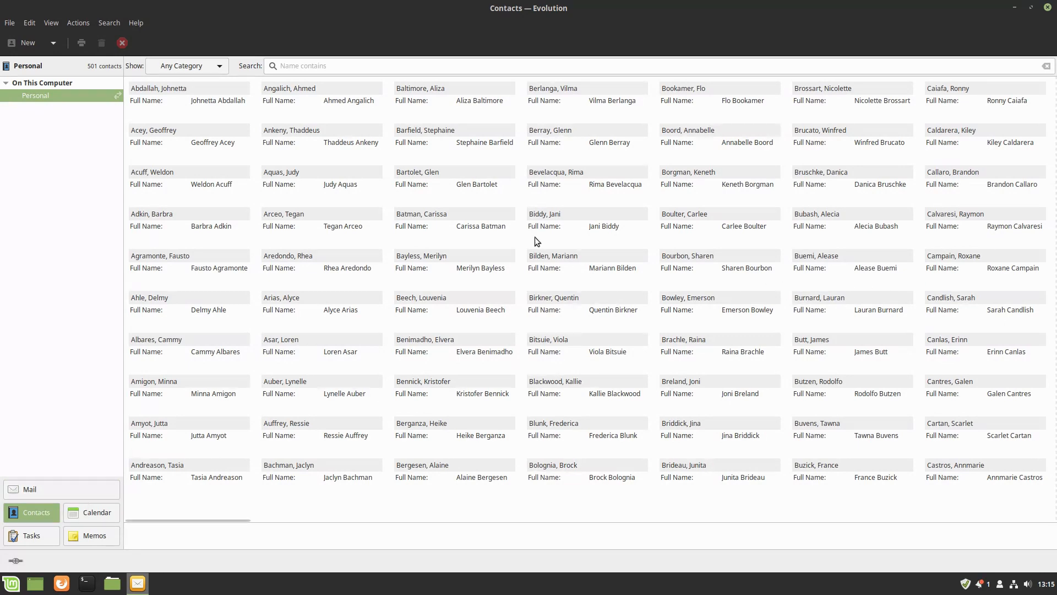
double_click(402, 220)
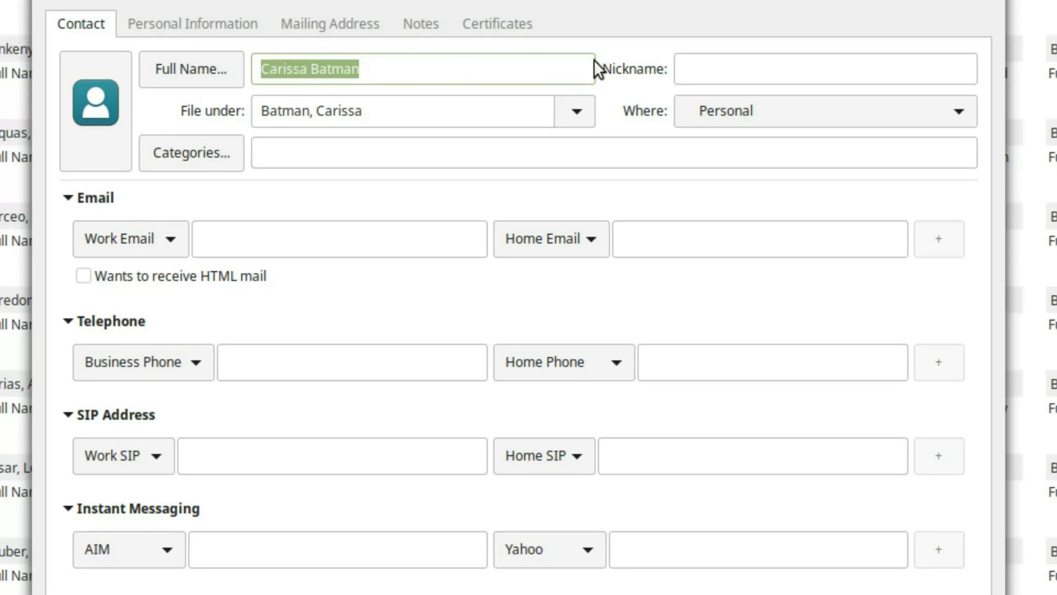
click(334, 22)
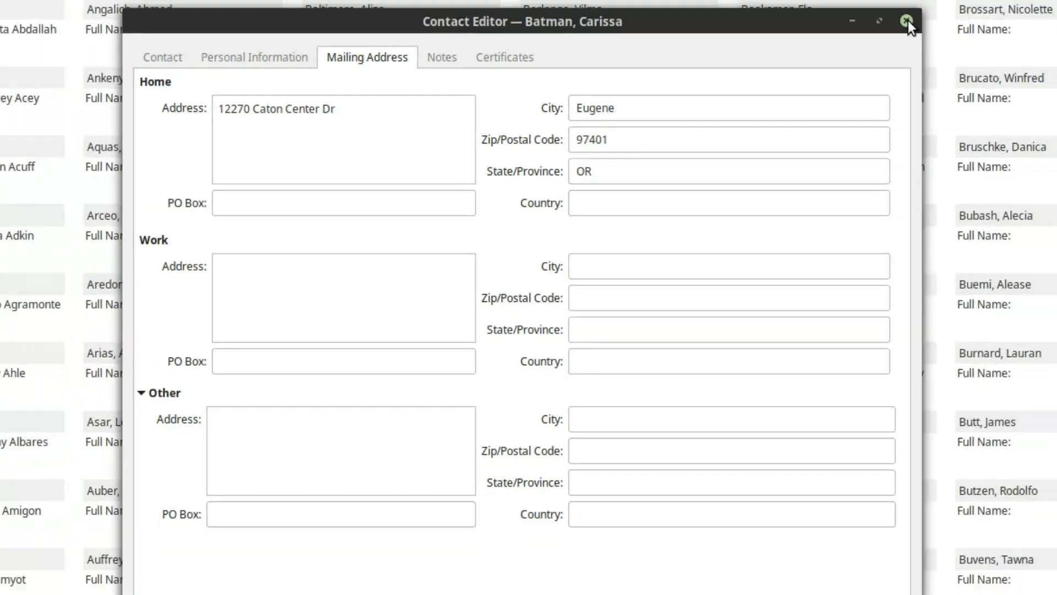
click(906, 19)
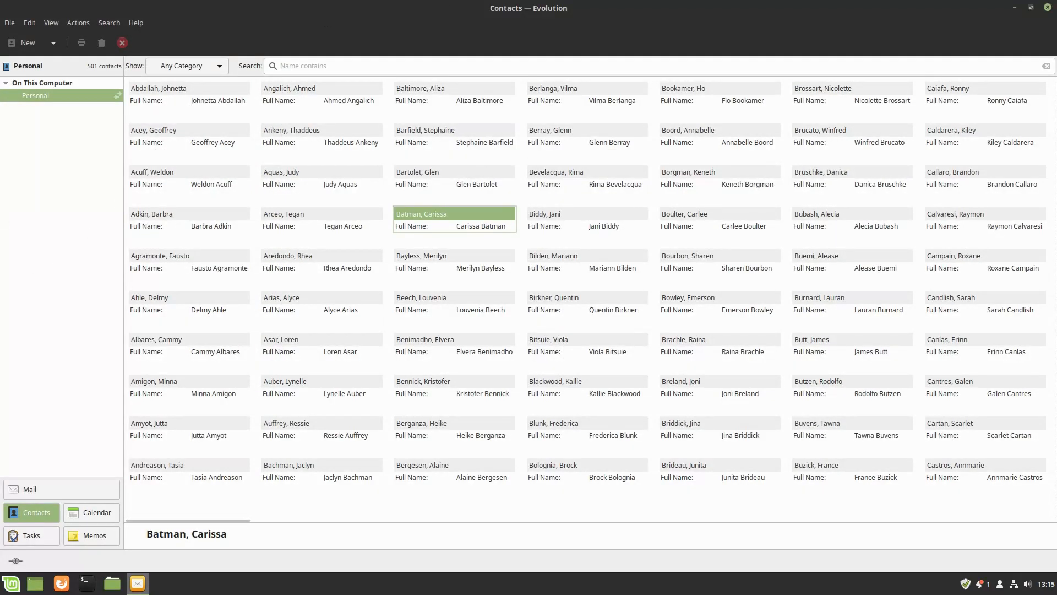
click(1048, 7)
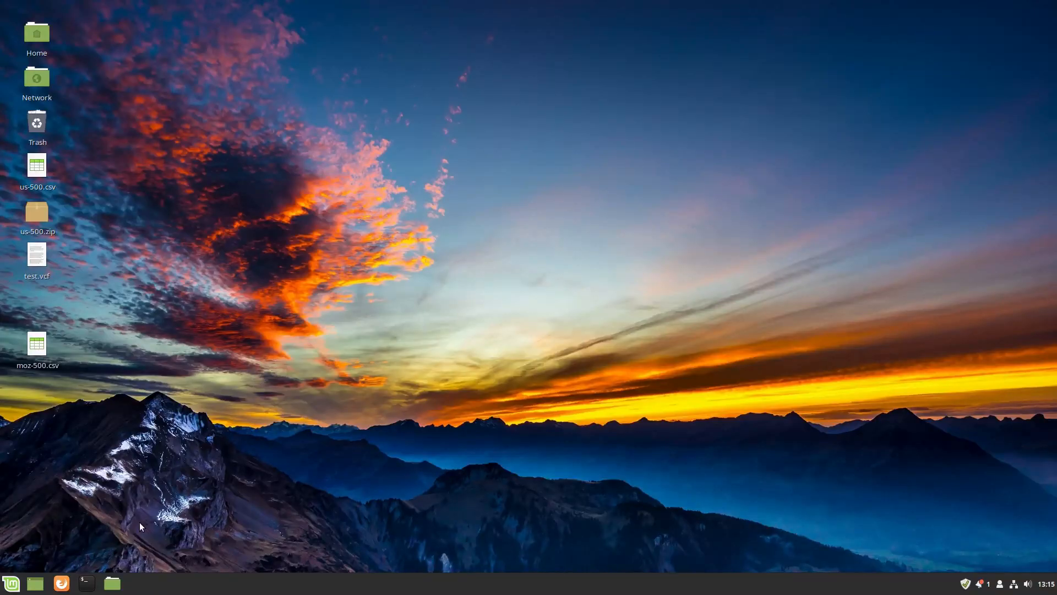
Open the Software Manager and search for "evolution".
click(11, 583)
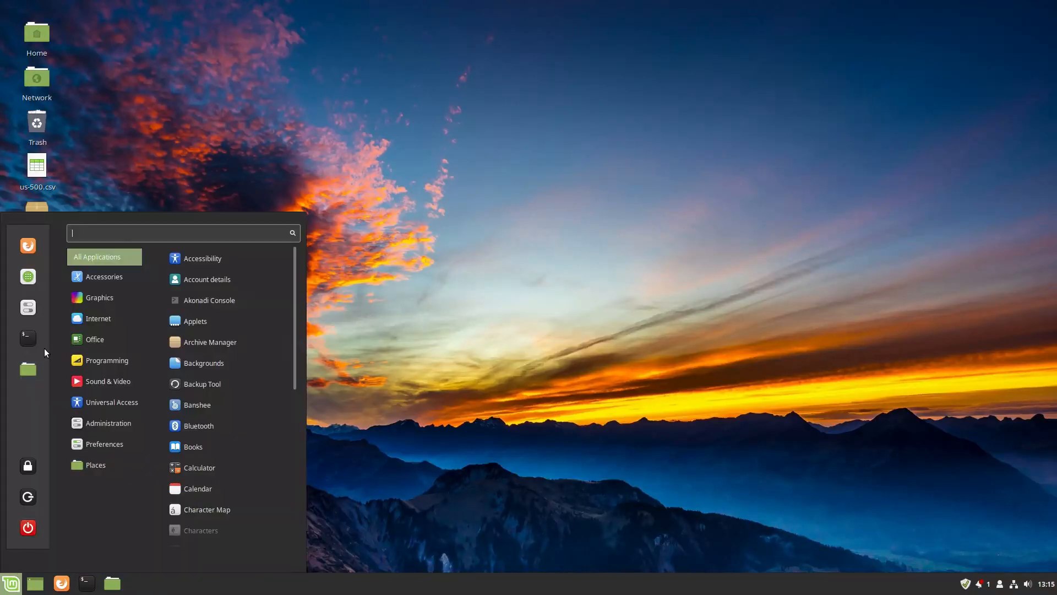
click(28, 277)
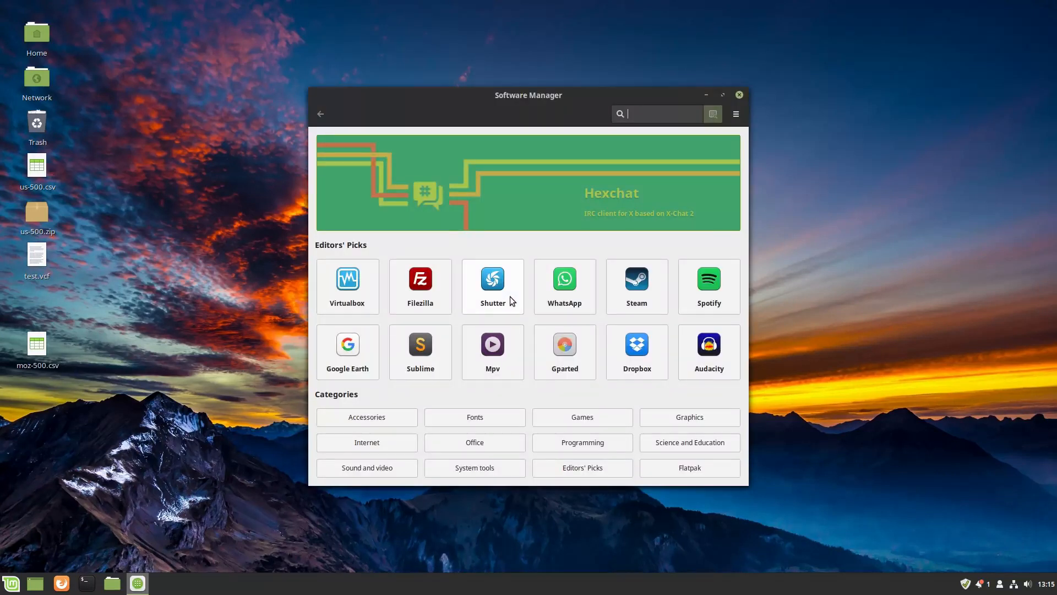
text(evolu)
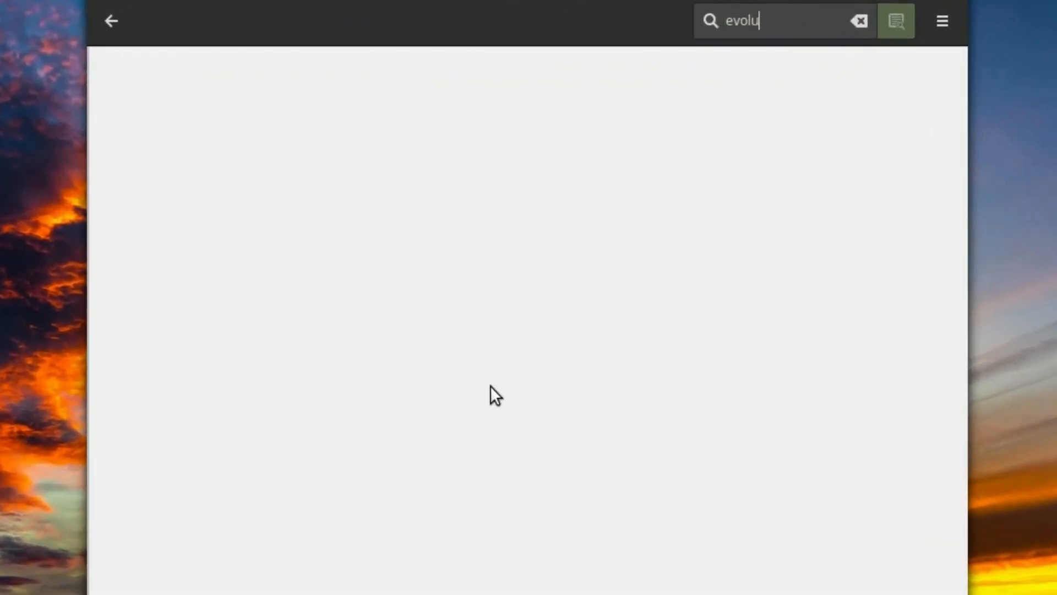
text(tion)
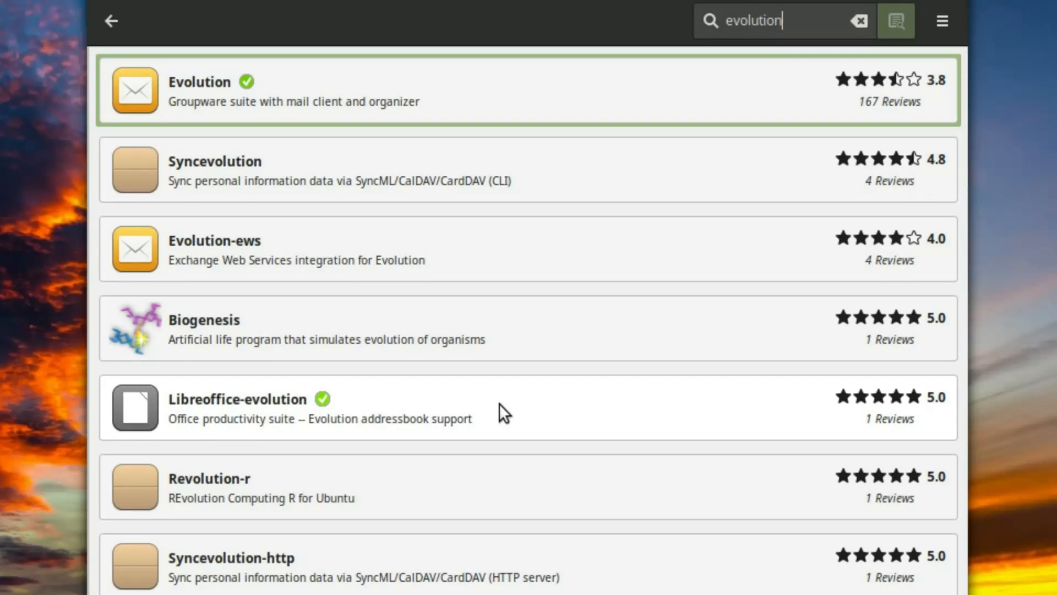
Search for "libreoffice" instead, look through the listed packages, and close the Software Manager.
key(BackSpace)
key(BackSpace)
key(BackSpace)
key(BackSpace)
key(BackSpace)
key(BackSpace)
key(BackSpace)
key(BackSpace)
key(BackSpace)
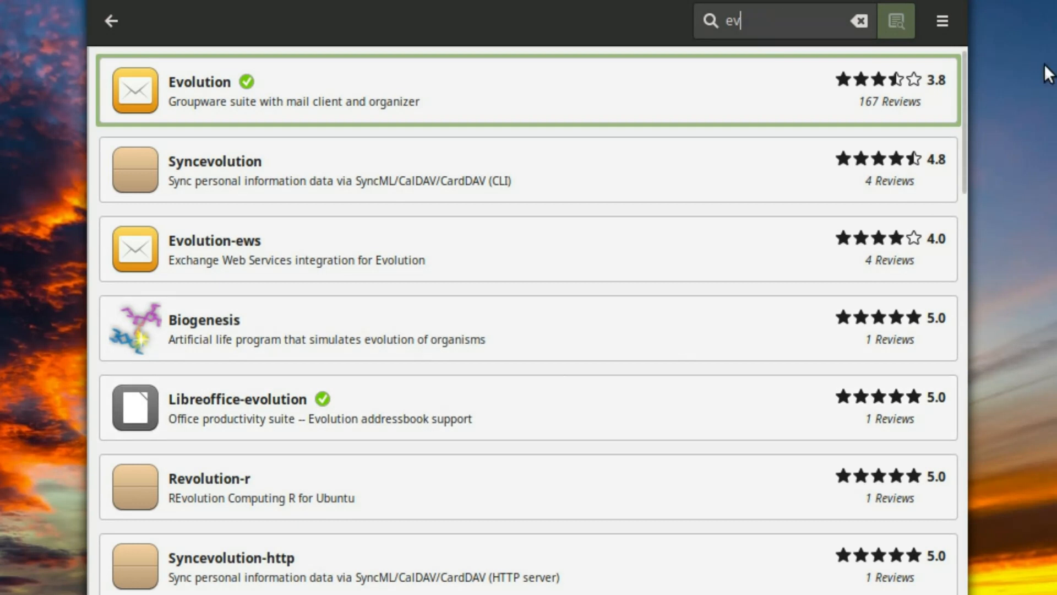
text(libreoffice)
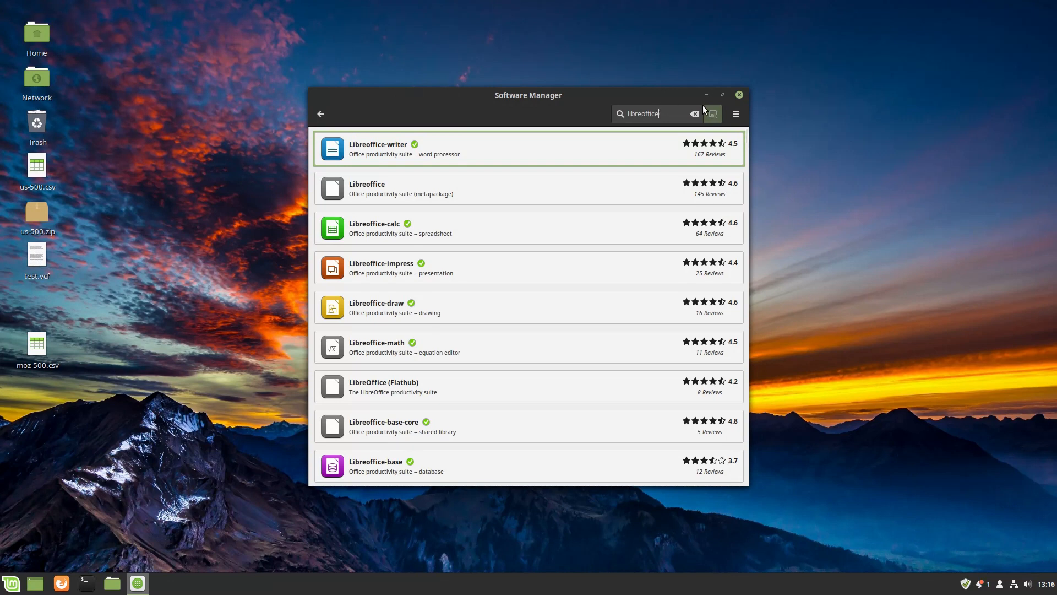
scroll(656, 219, down, 10)
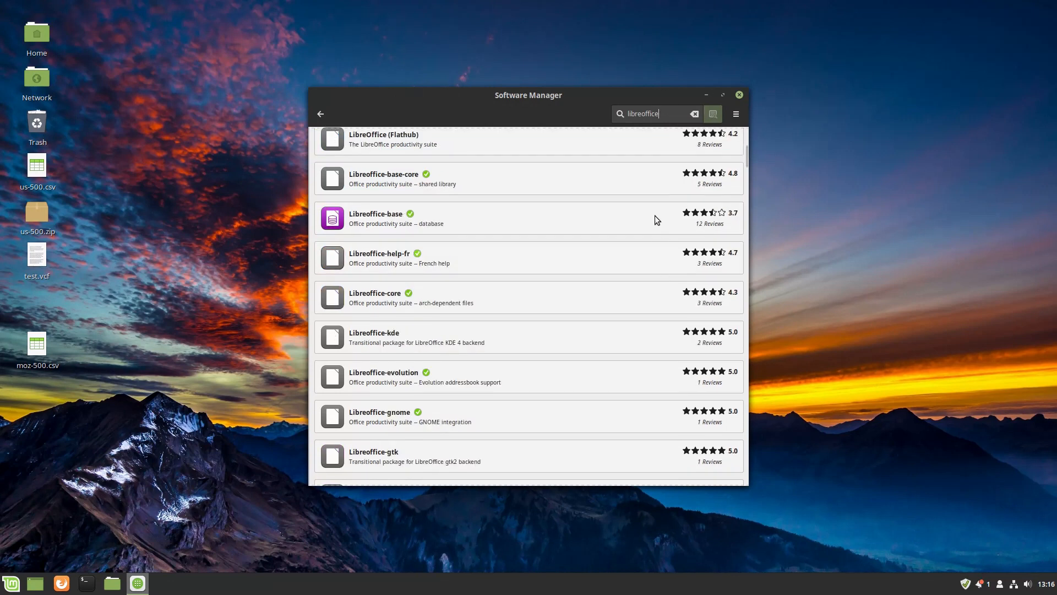
scroll(615, 255, down, 10)
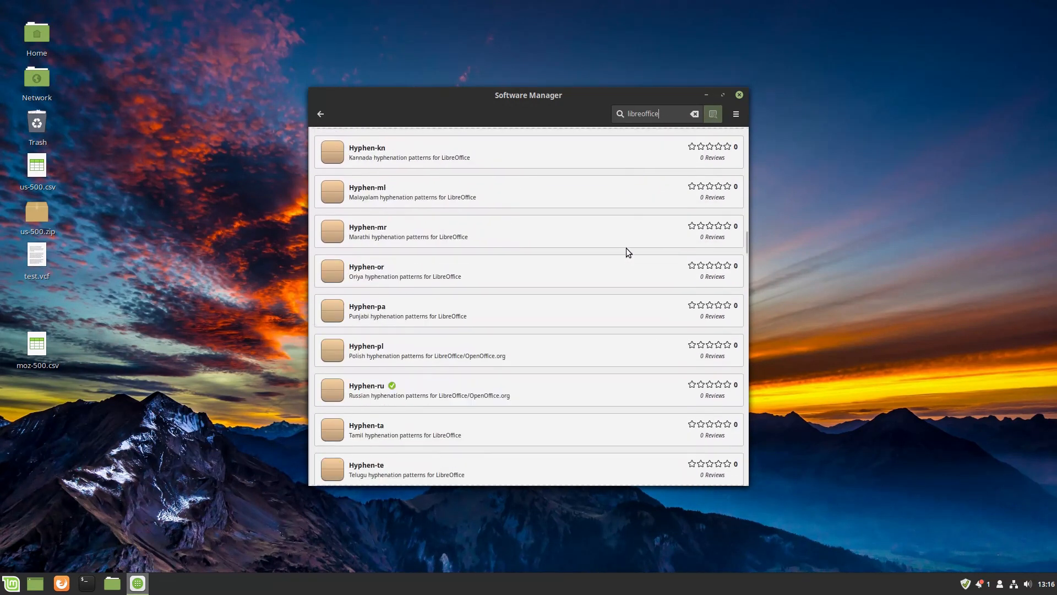
scroll(628, 252, up, 20)
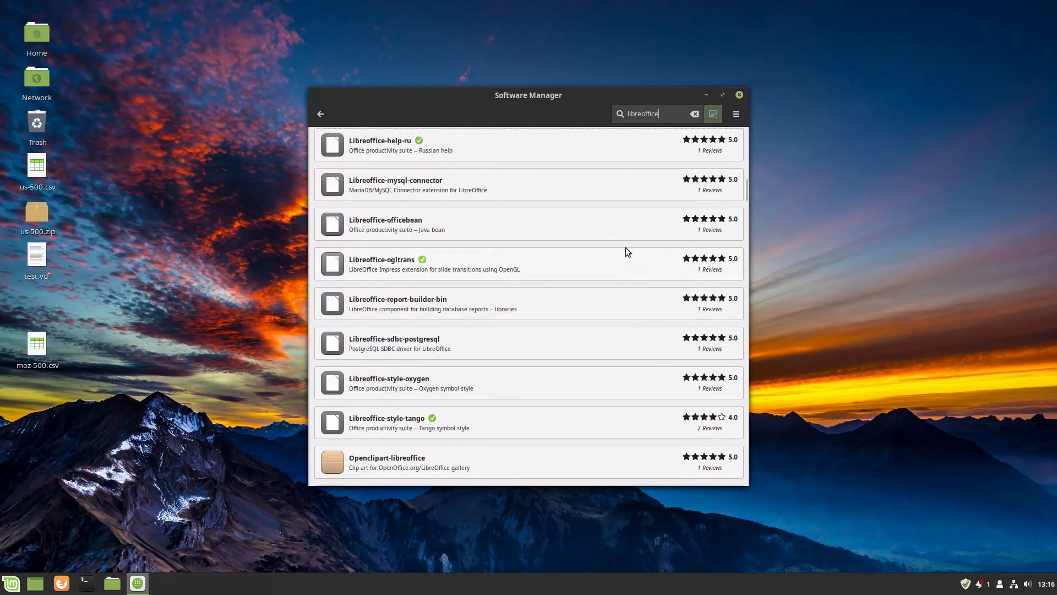
click(739, 98)
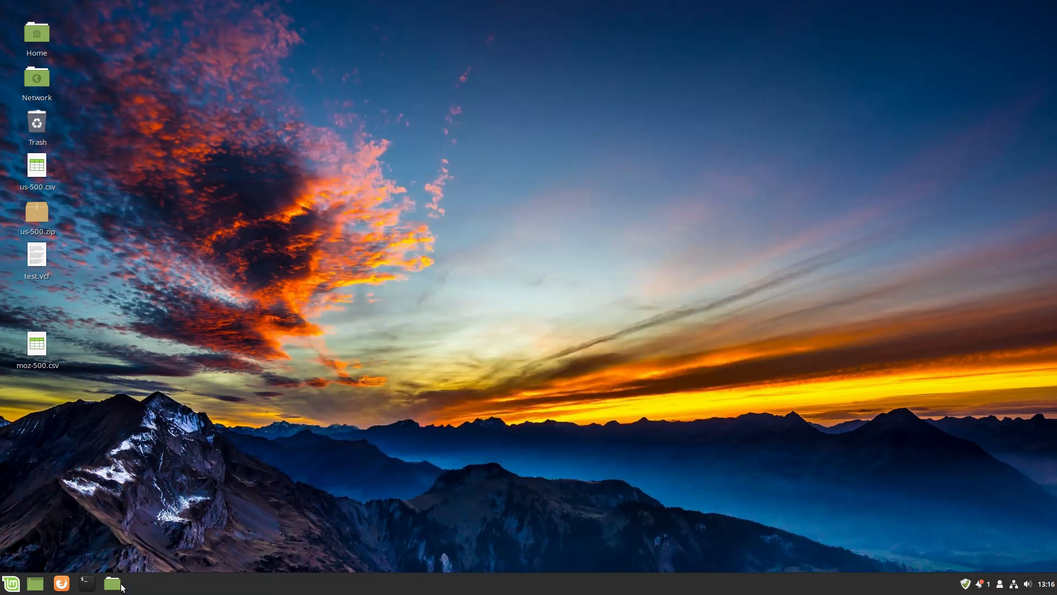
Launch the LibreOffice Start Center and start the Address Data Source wizard.
click(8, 584)
text(libre)
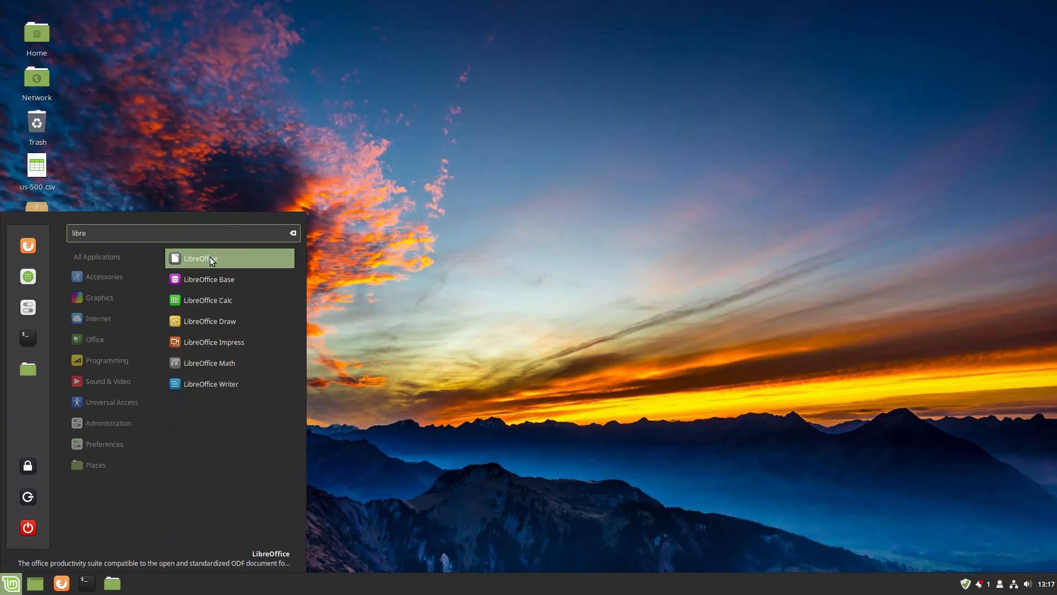
click(212, 260)
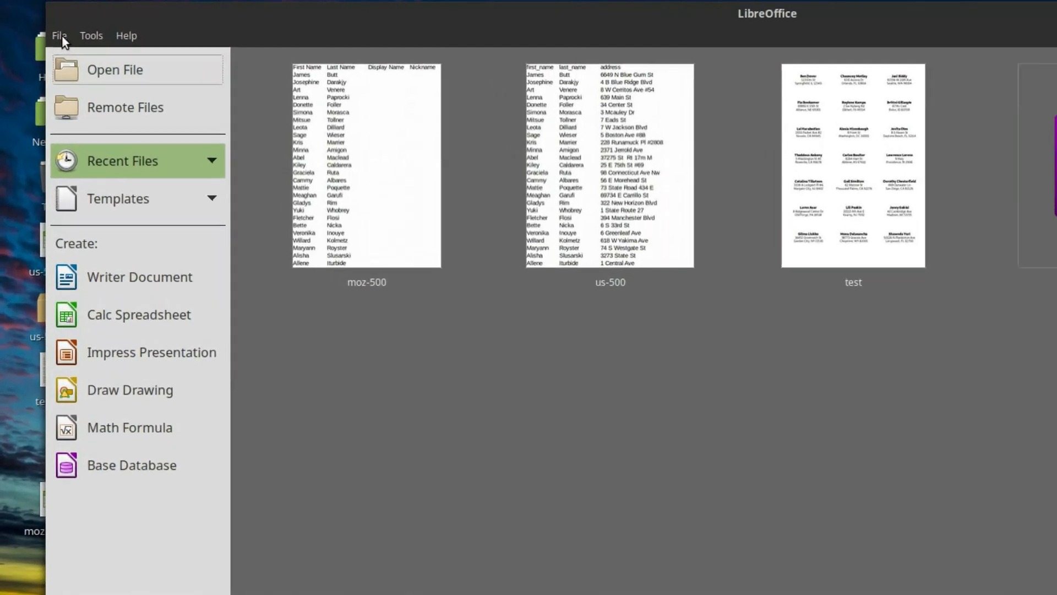
click(62, 35)
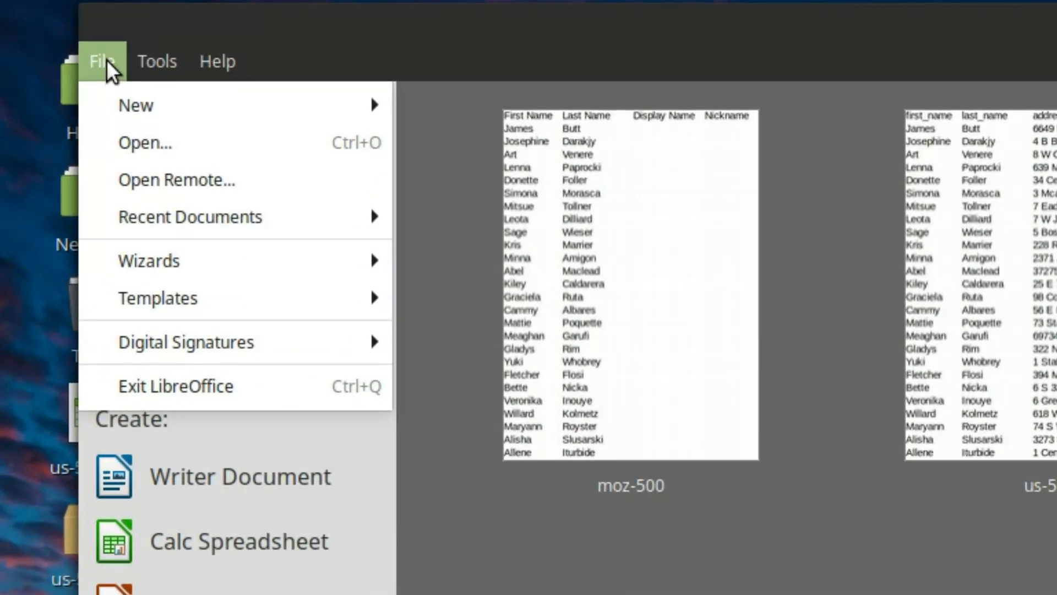
mouse_move(158, 266)
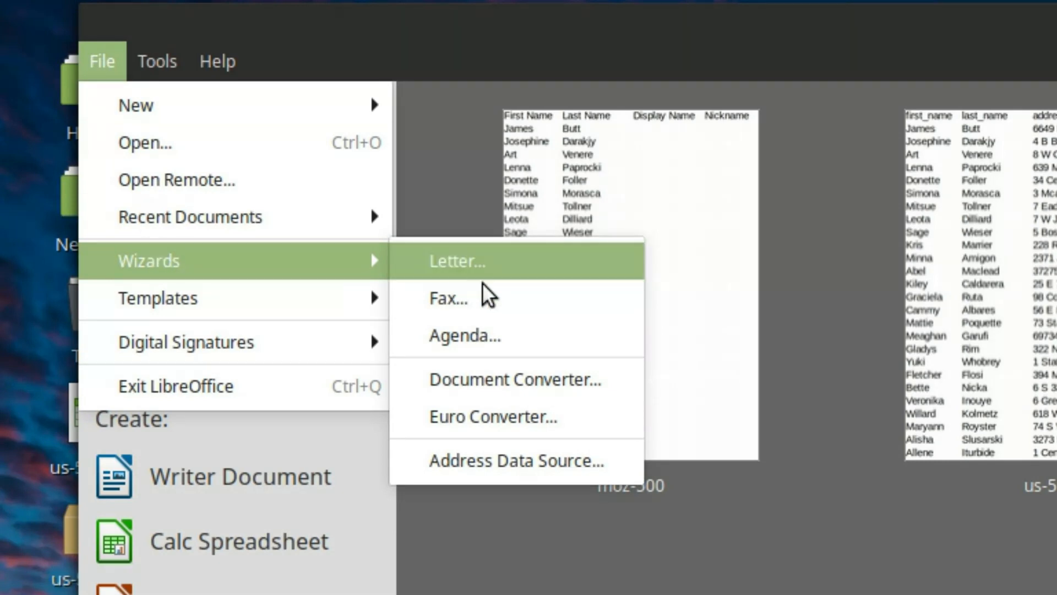
click(566, 468)
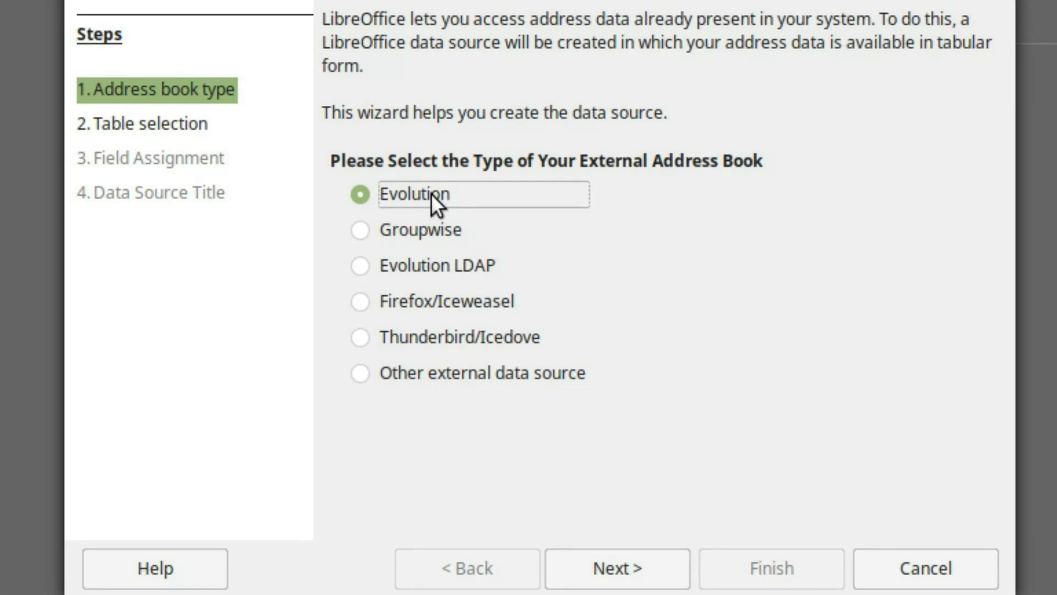
Choose Evolution as the external address book type and open the field assignment settings.
click(435, 342)
click(485, 372)
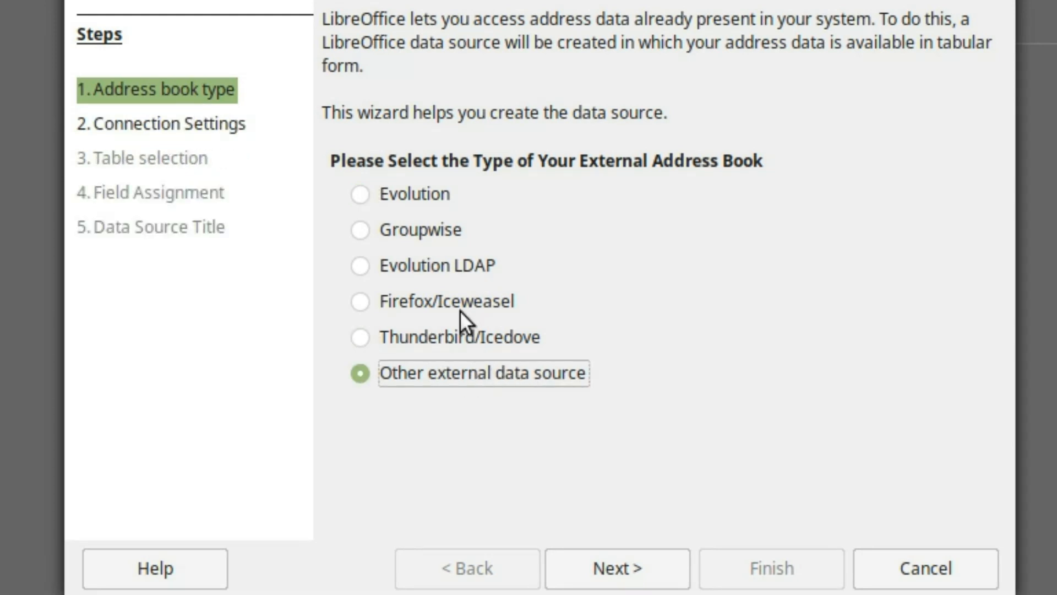
click(406, 203)
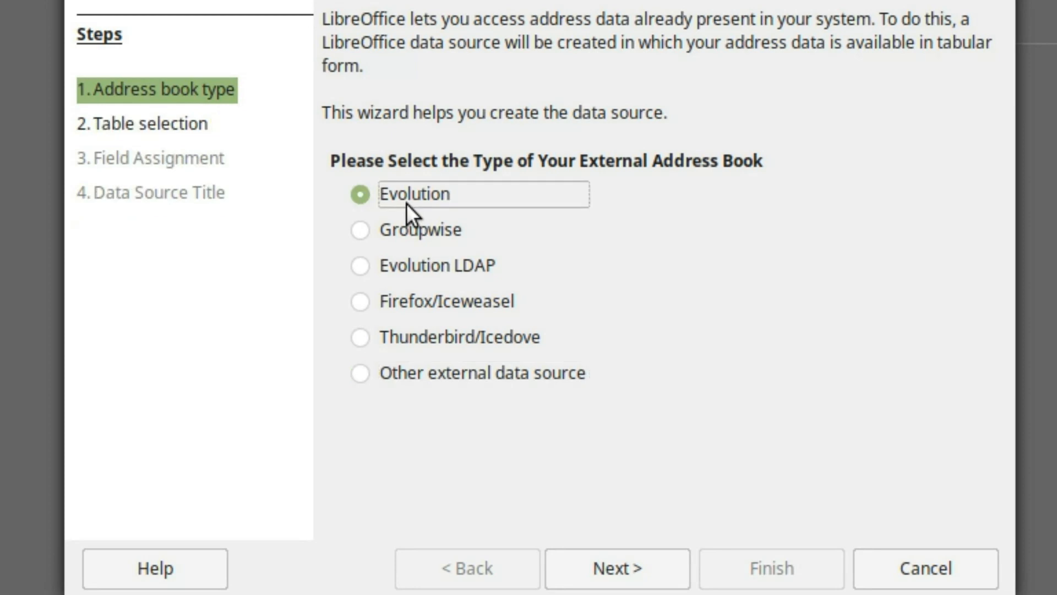
click(631, 565)
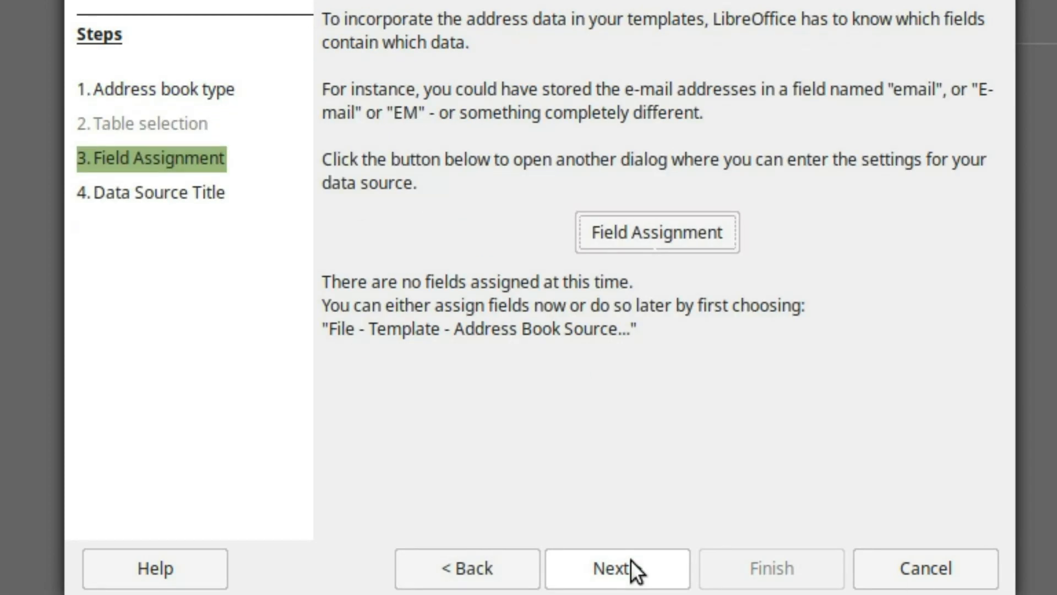
click(644, 224)
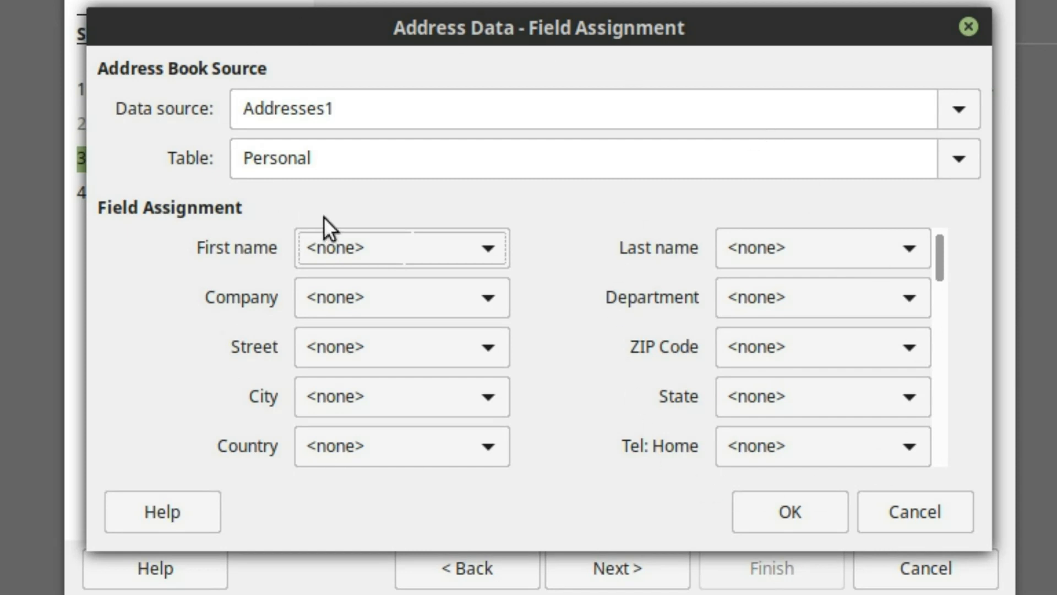
Assign full_name to the First name field and addr_line1 to the Street field.
click(398, 249)
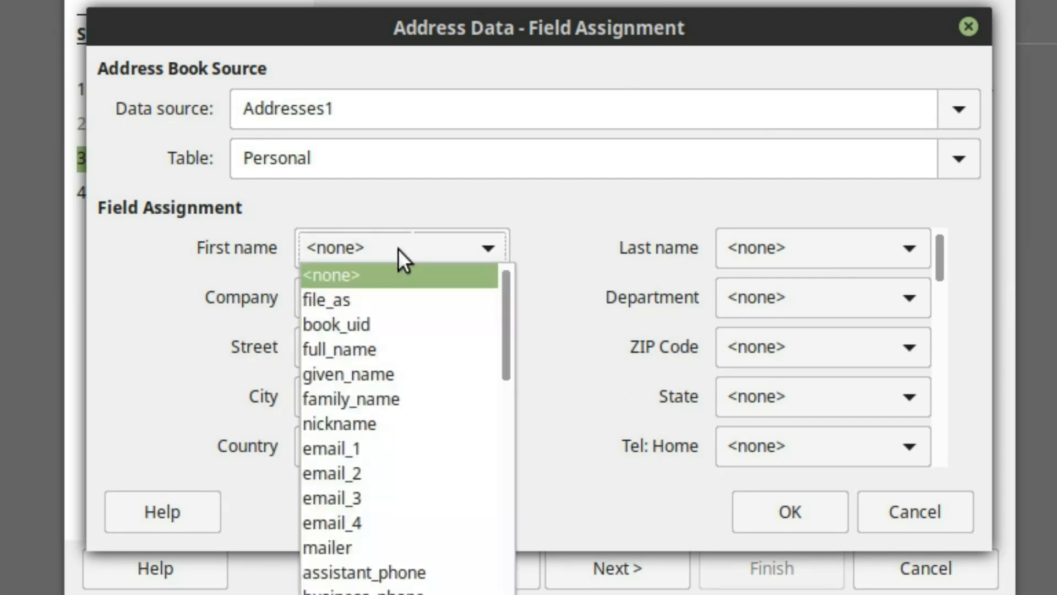
click(406, 351)
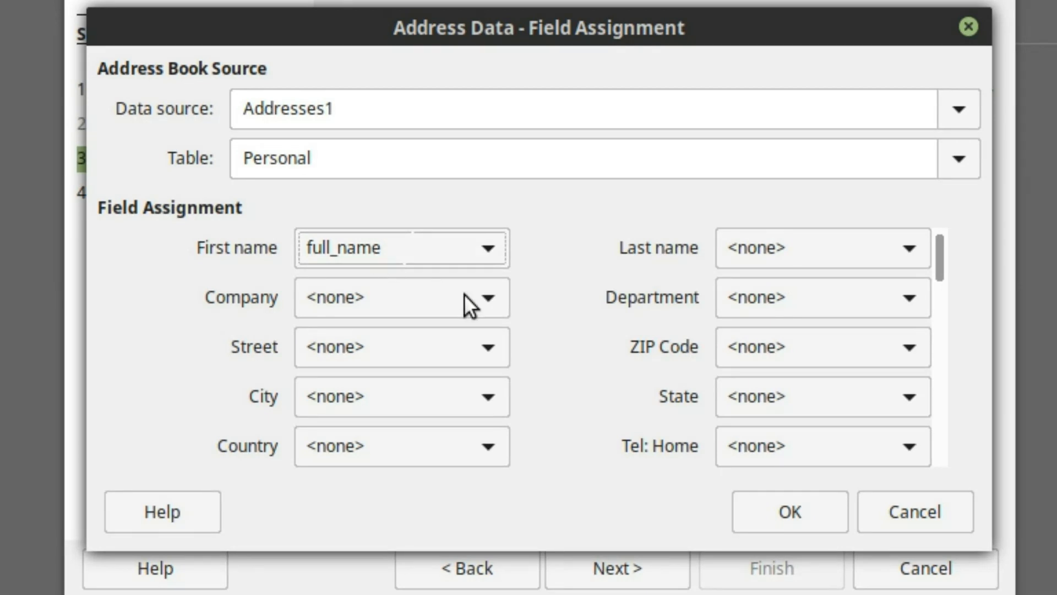
click(496, 344)
scroll(420, 488, down, 10)
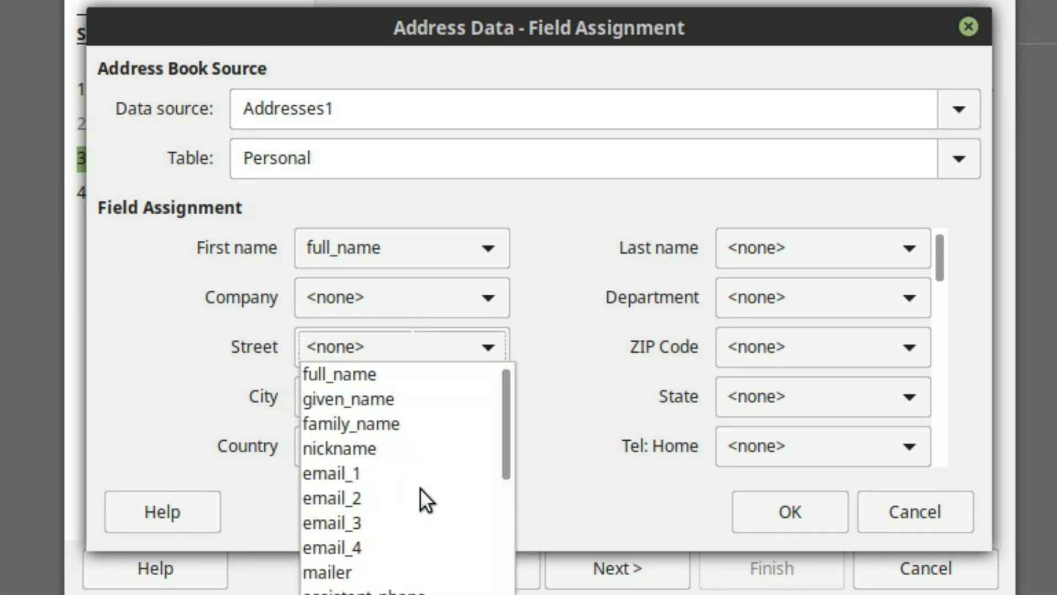
scroll(399, 473, down, 15)
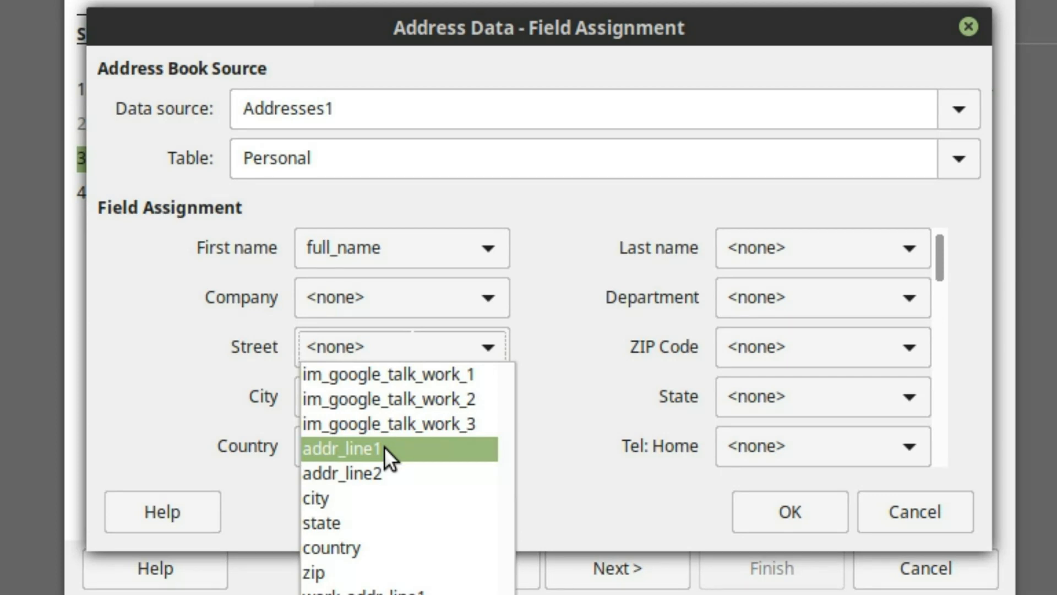
click(384, 447)
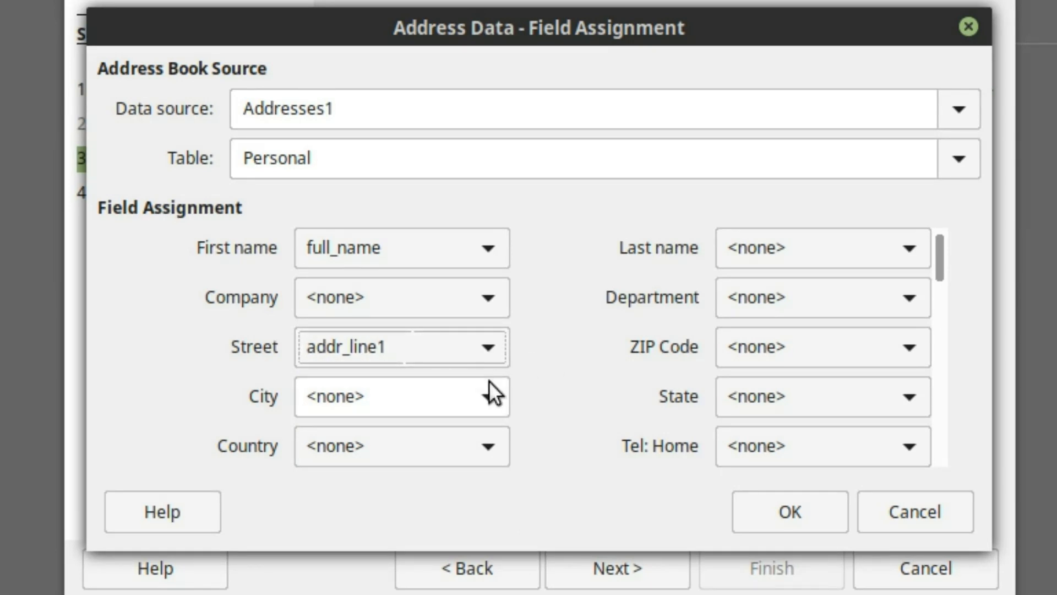
Assign city to the City field and zip to the ZIP Code field.
click(488, 395)
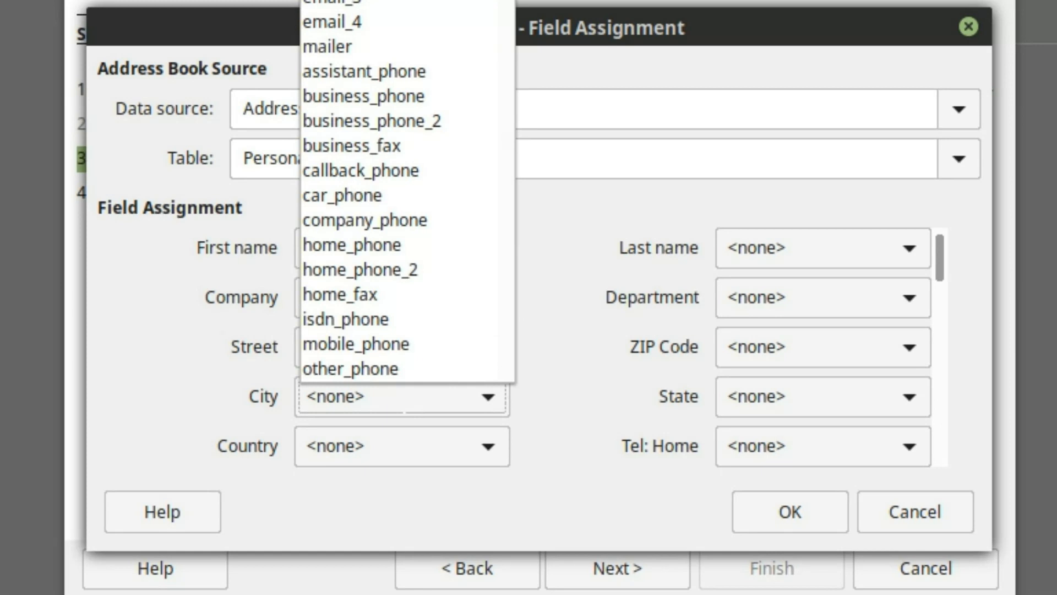
scroll(388, 165, down, 15)
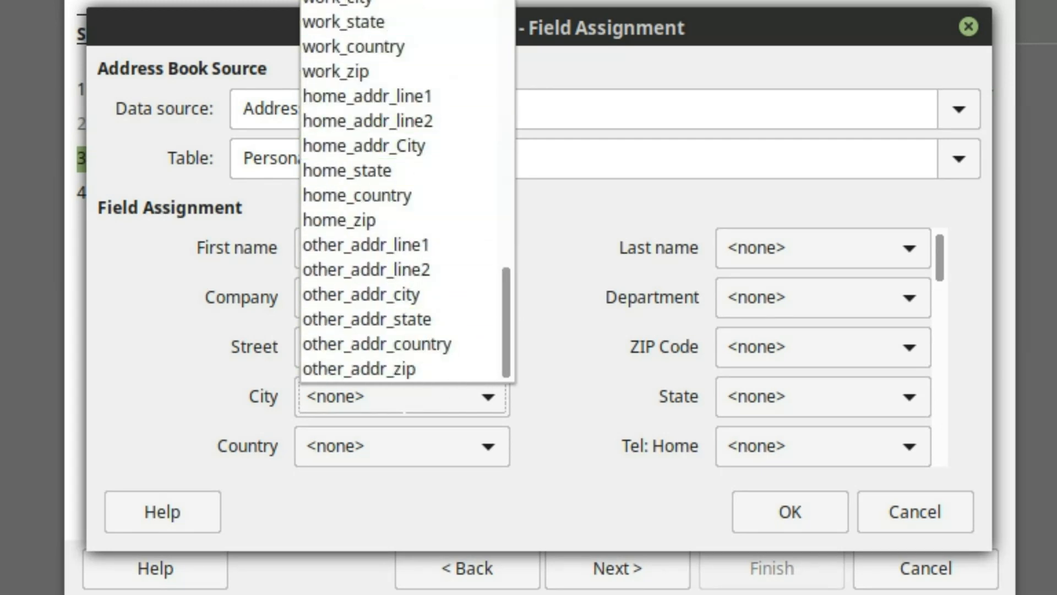
click(388, 2)
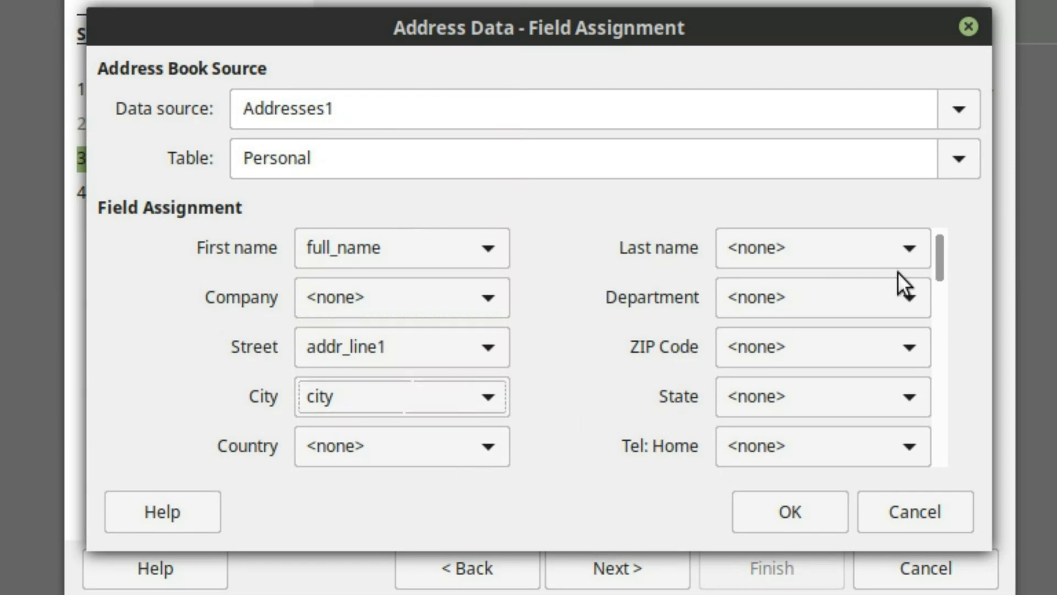
click(905, 334)
scroll(815, 495, down, 10)
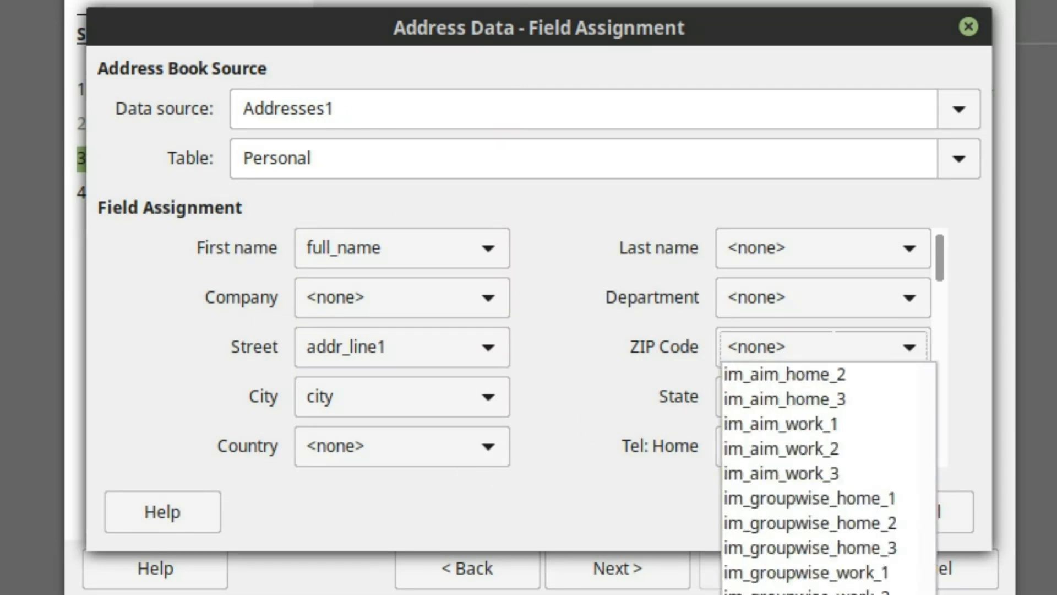
scroll(815, 496, down, 5)
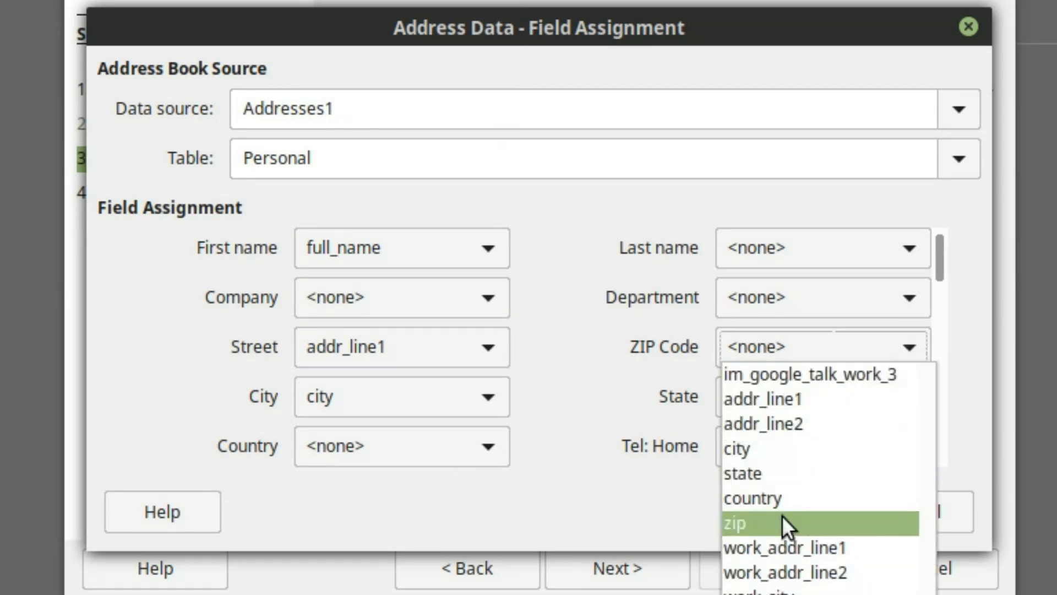
click(782, 519)
Assign state to the State field.
click(894, 396)
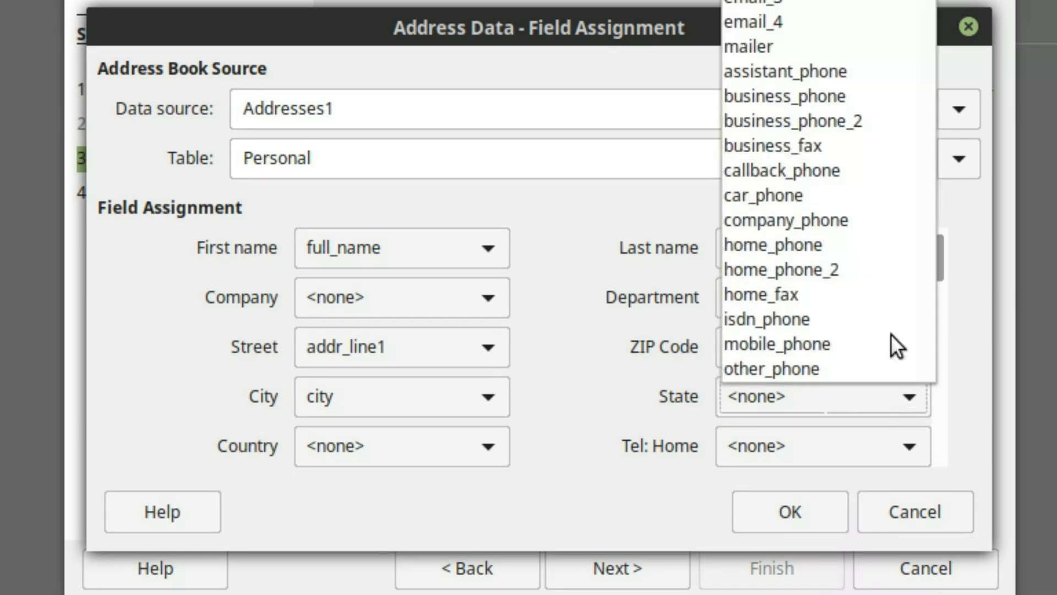
scroll(828, 5, down, 10)
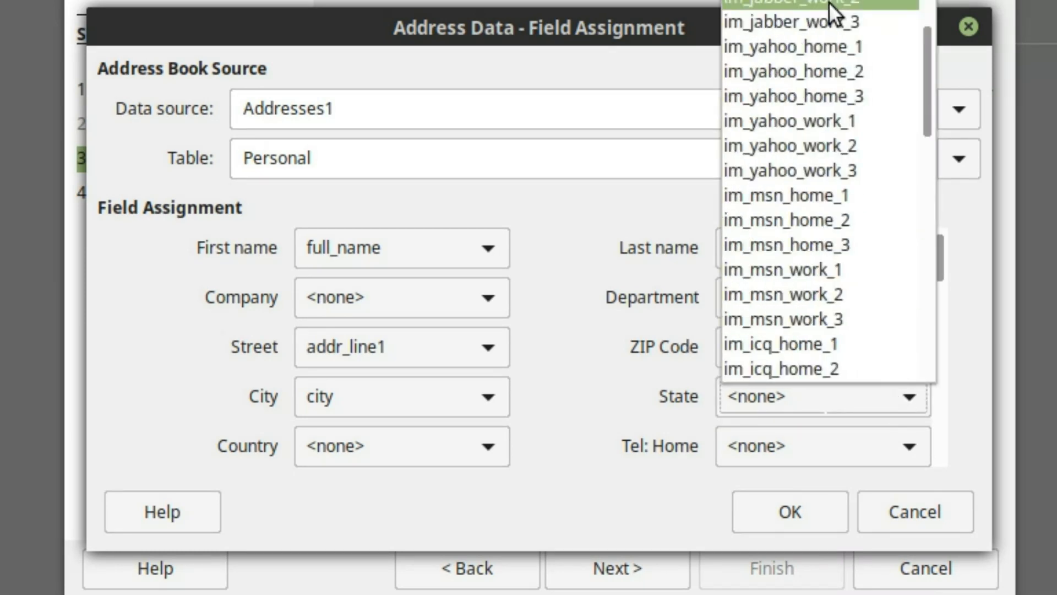
scroll(826, 12, down, 7)
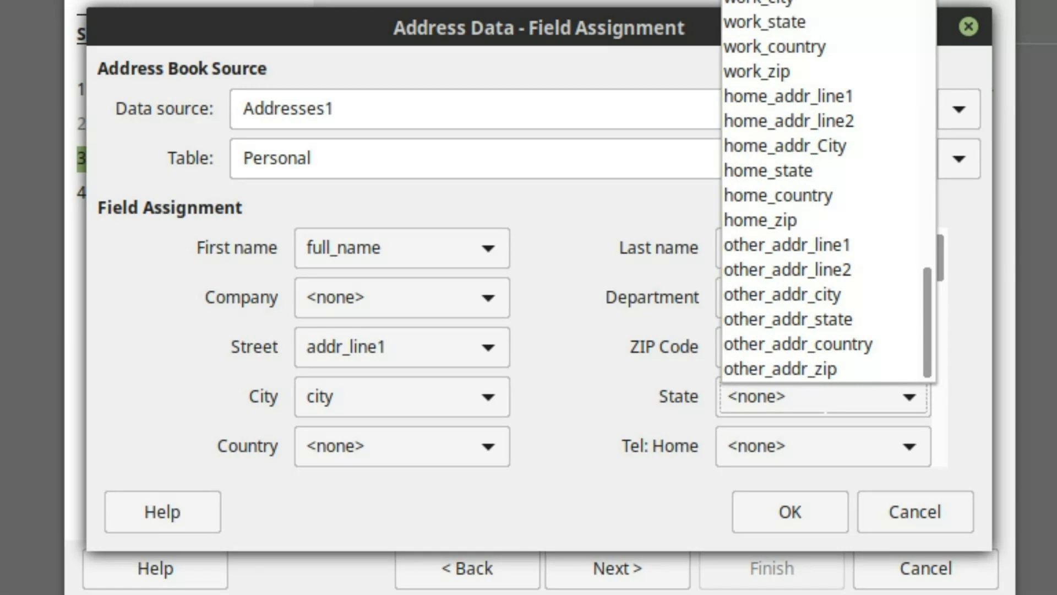
click(771, 1)
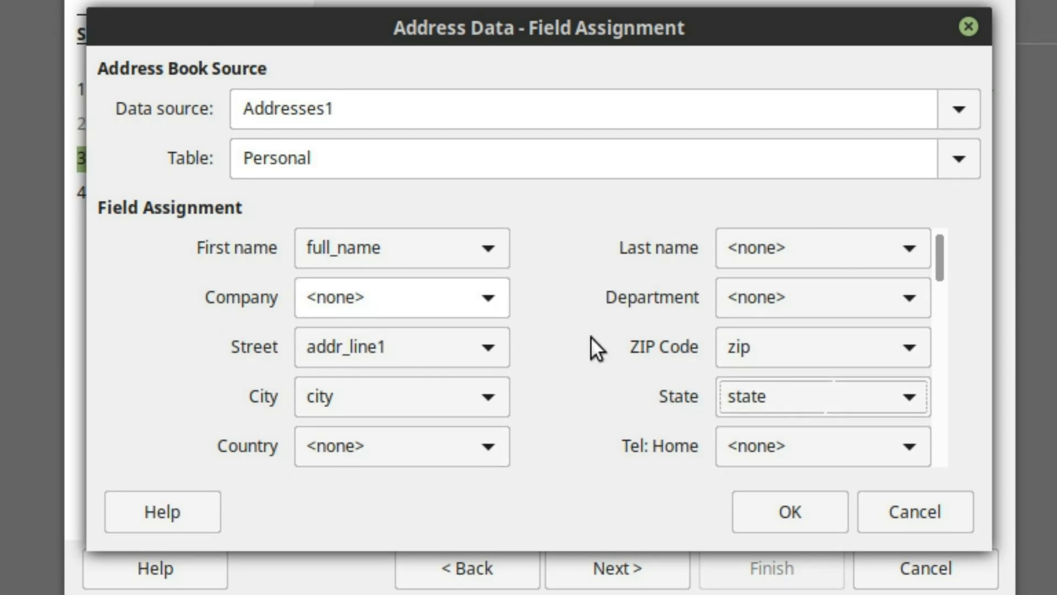
Accept the field assignment and finish the wizard, keeping the address book name Addresses1.
click(815, 497)
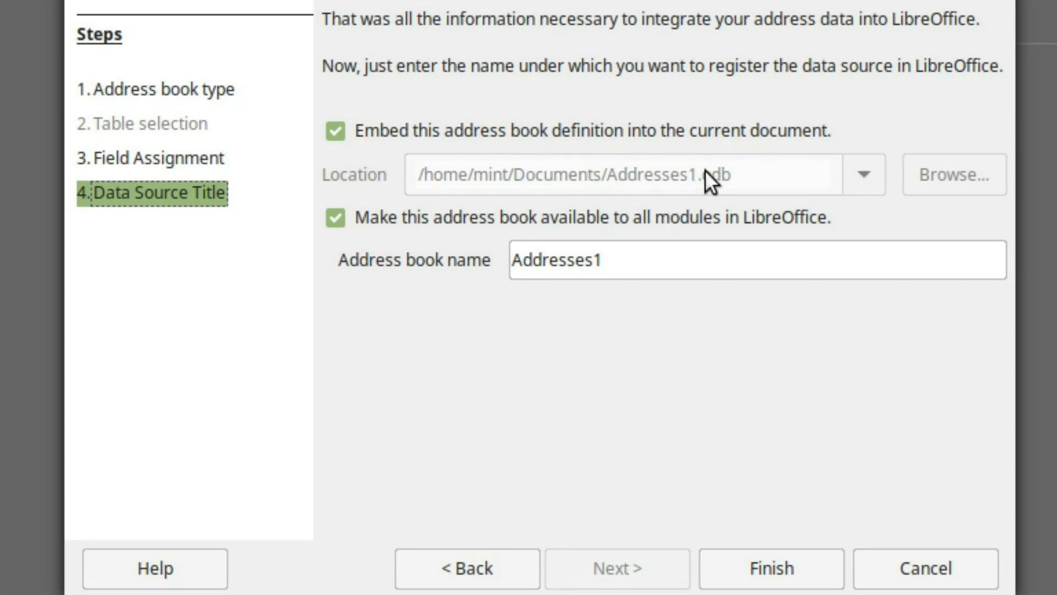
click(665, 262)
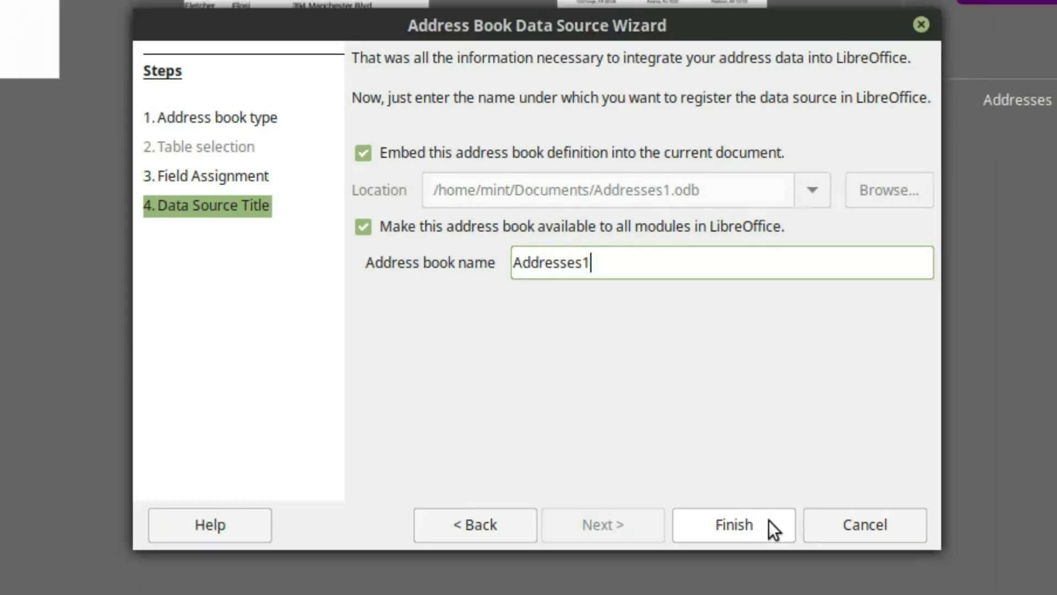
click(811, 563)
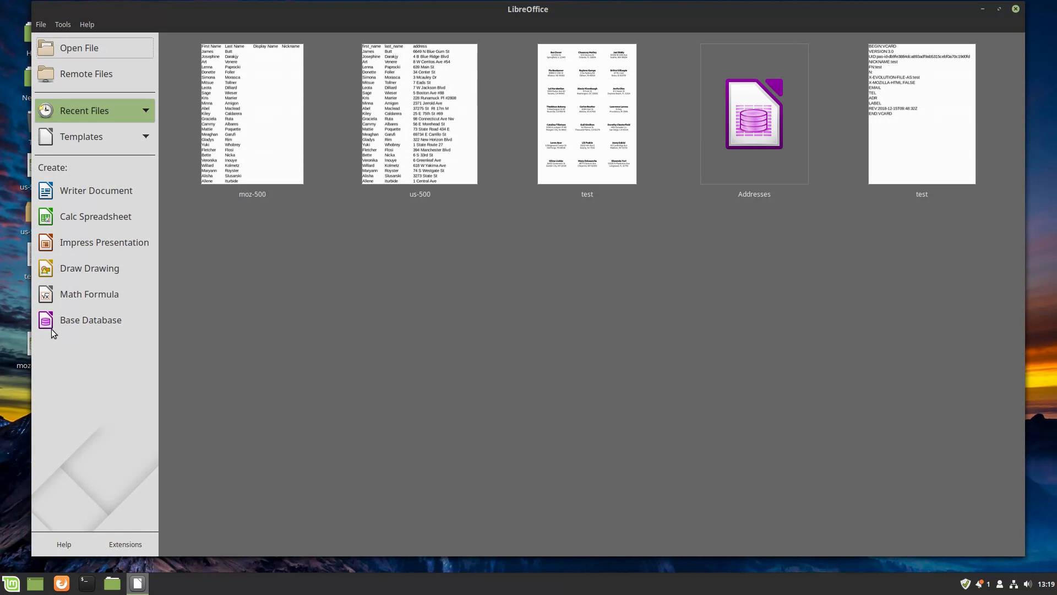
Open the existing database file Addresses1.odb from the Documents folder through the Database Wizard.
click(75, 324)
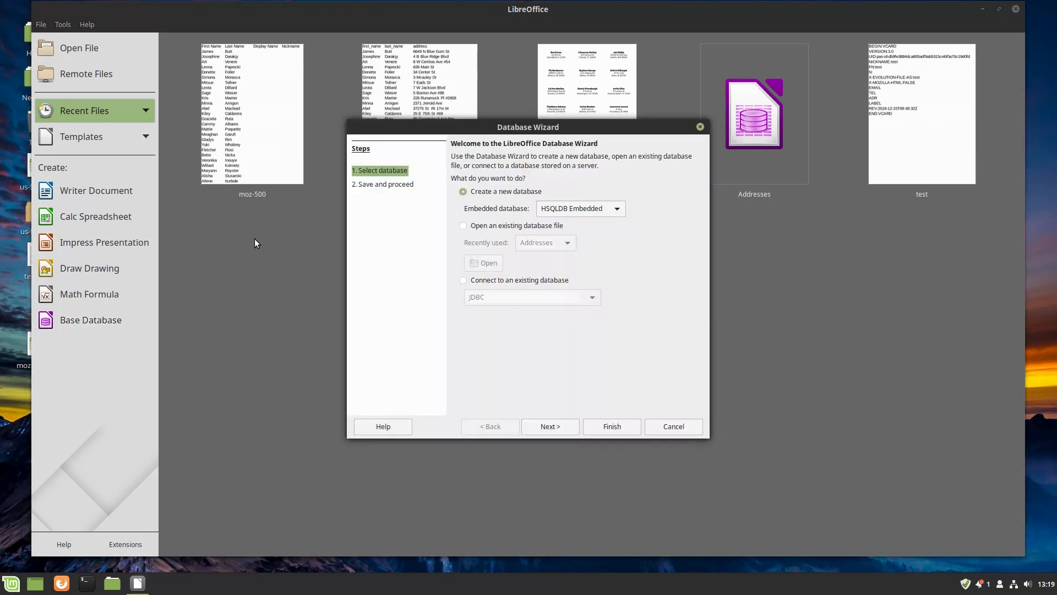
click(462, 226)
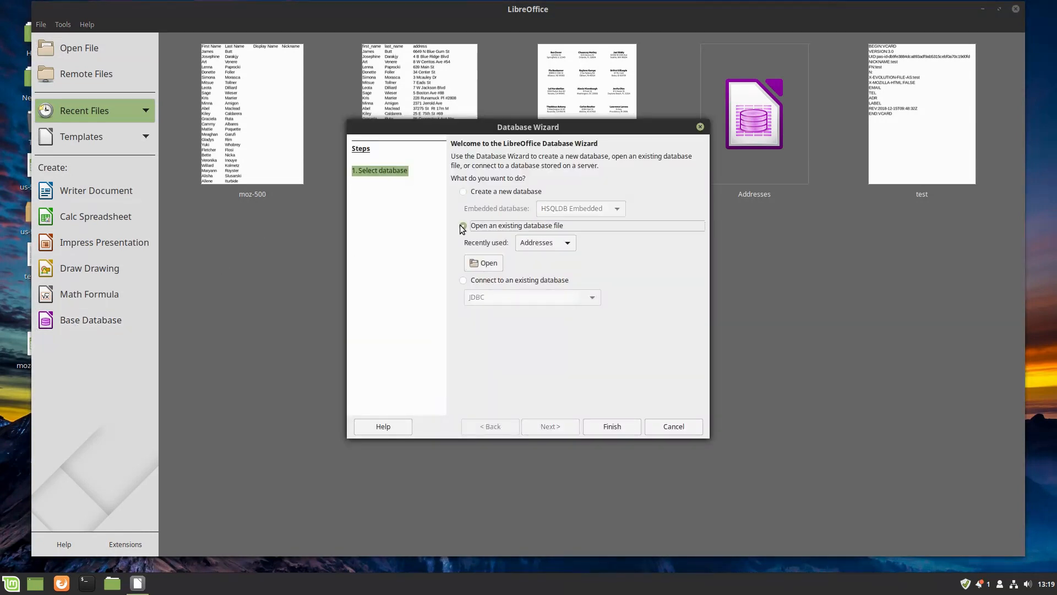
click(485, 263)
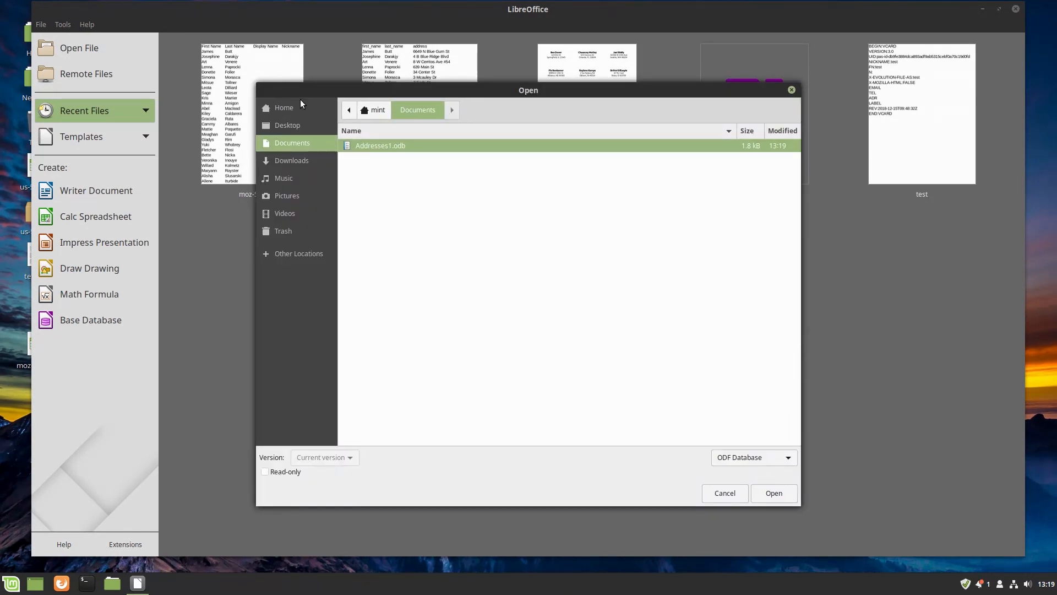
click(773, 492)
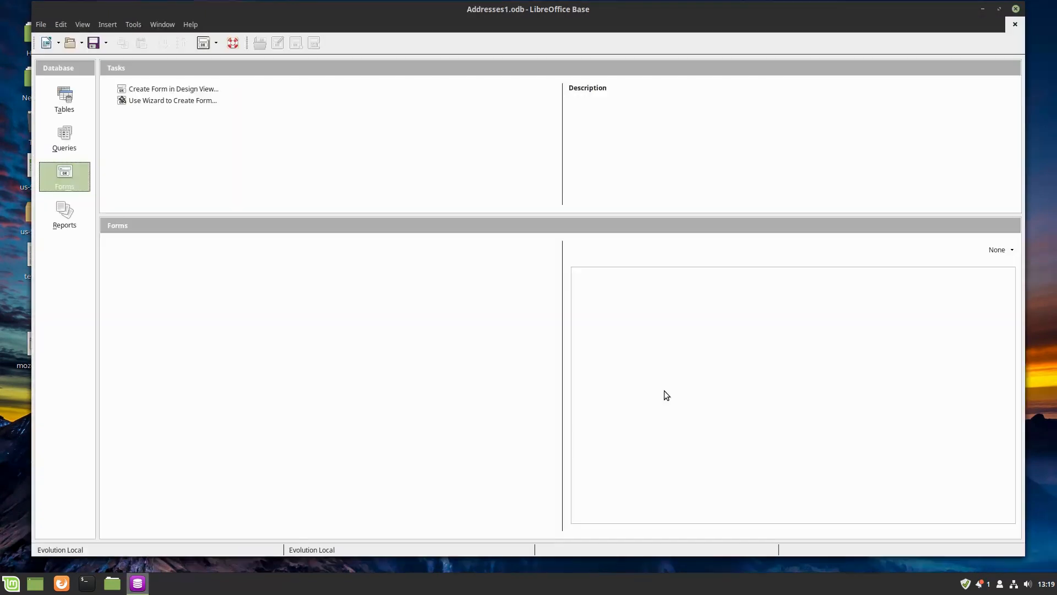
Check the contact records in the Personal table, and close the table and the database.
click(75, 95)
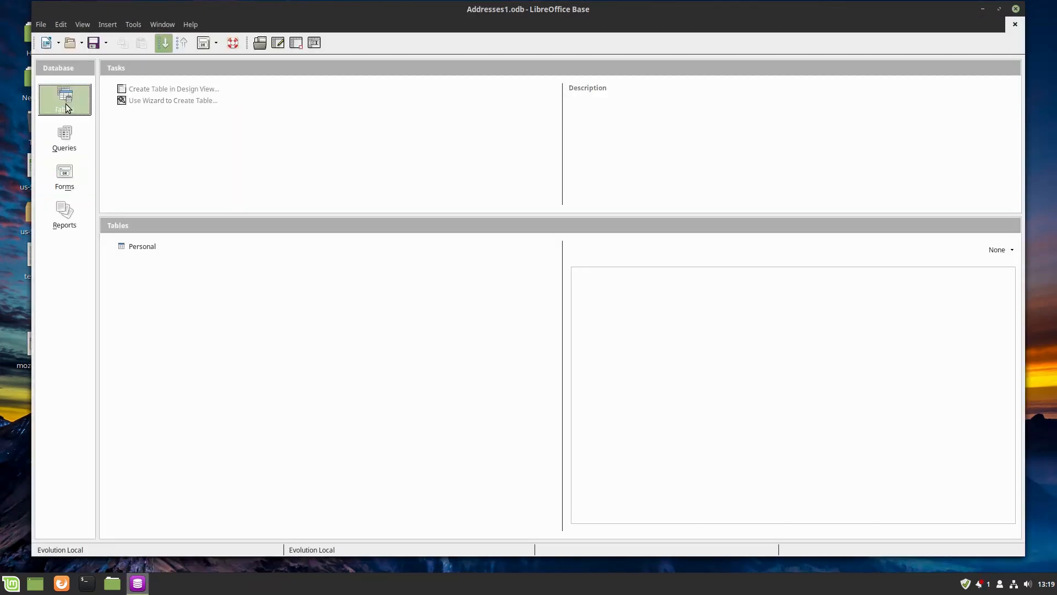
double_click(138, 246)
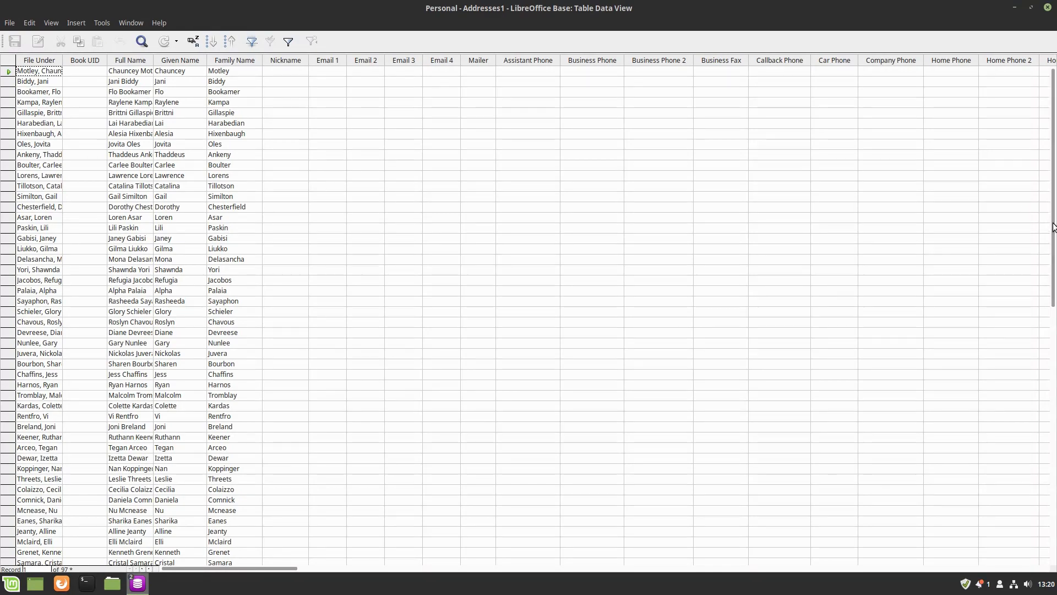
drag(1053, 257, 1052, 145)
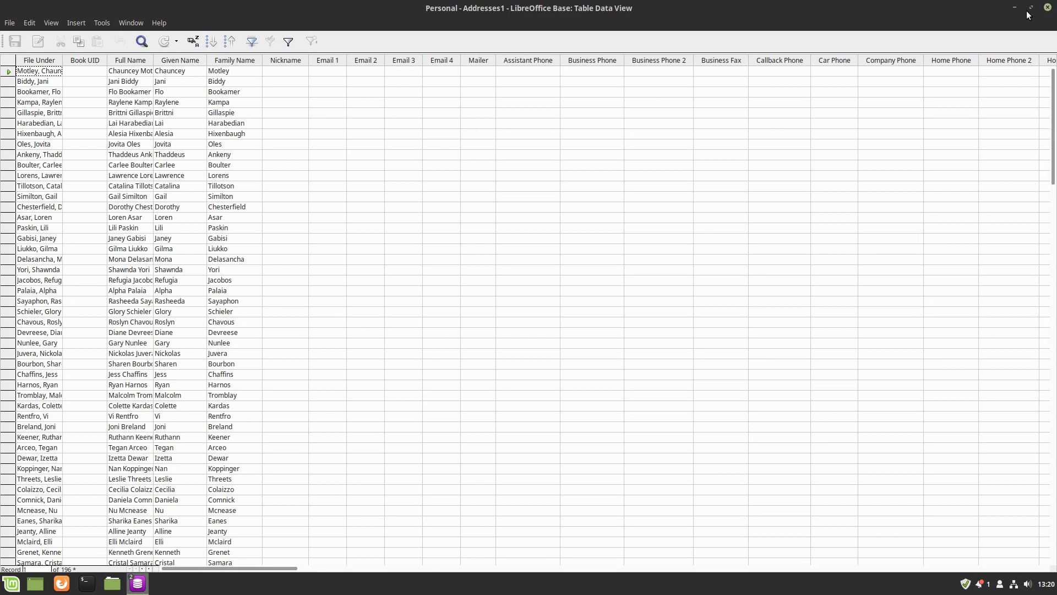
click(1048, 8)
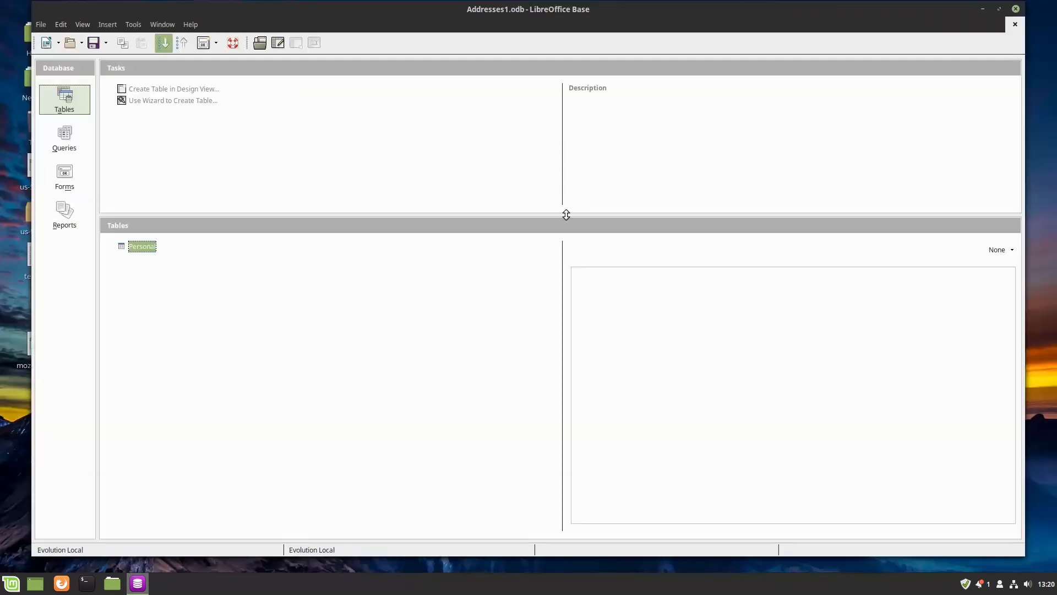
click(1016, 9)
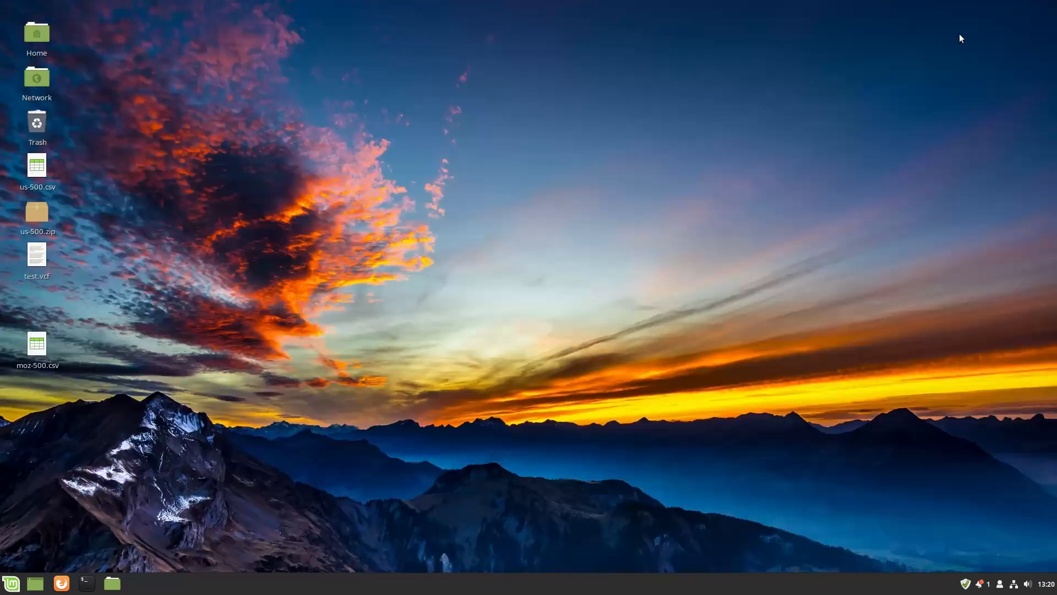
Search the applications for "libre" and launch the LibreOffice Start Center.
click(11, 583)
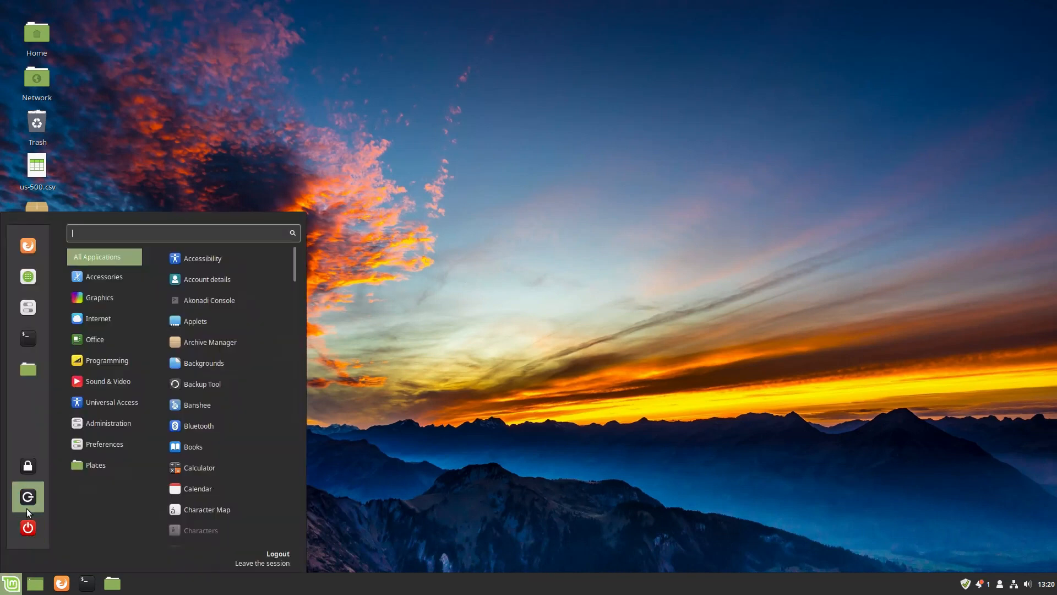
text(libre)
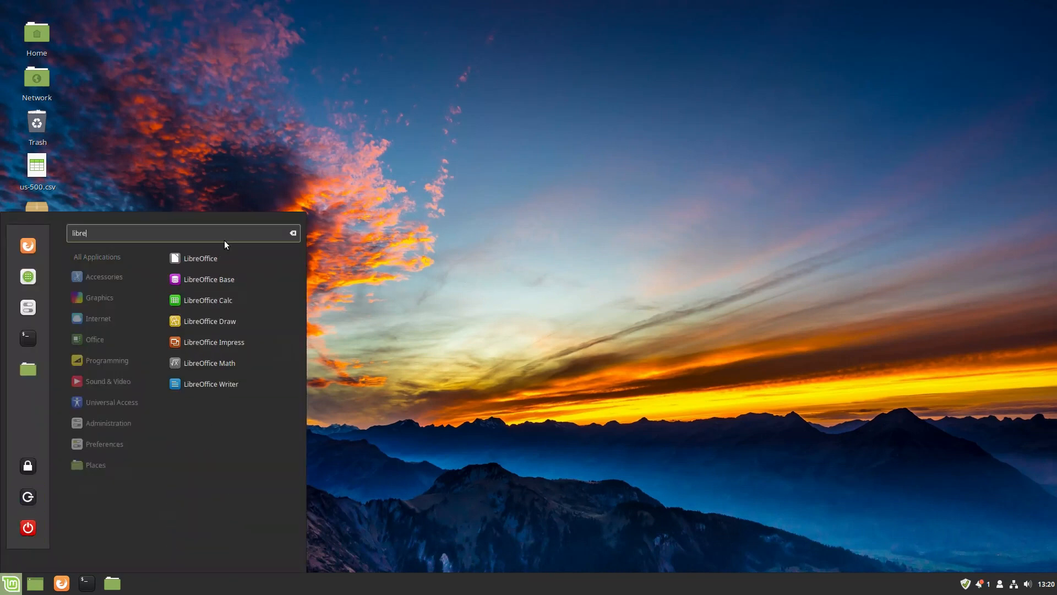
click(215, 252)
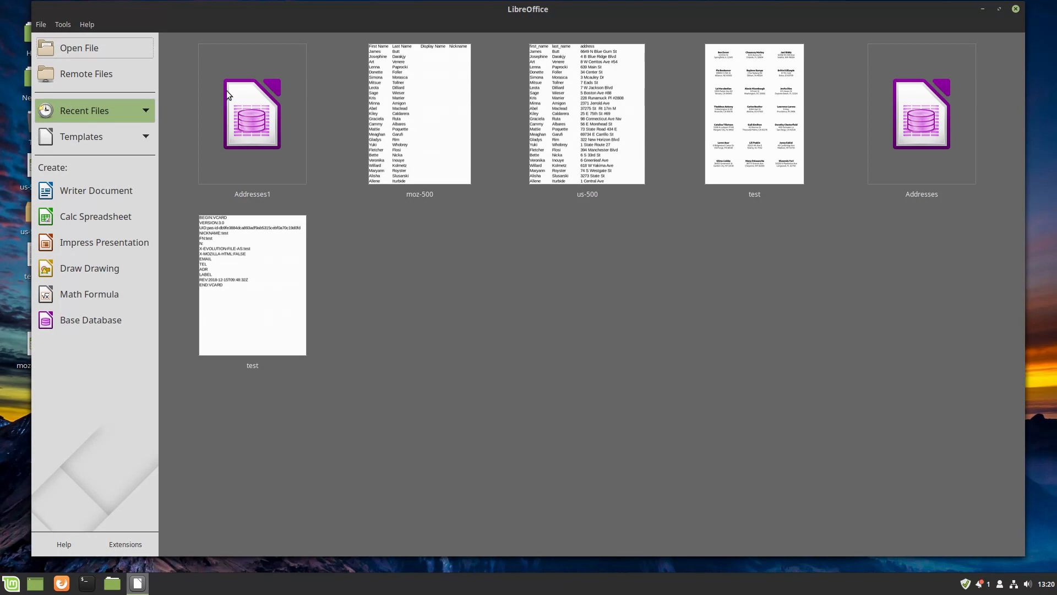
Start a new Labels document from the Start Center.
click(43, 25)
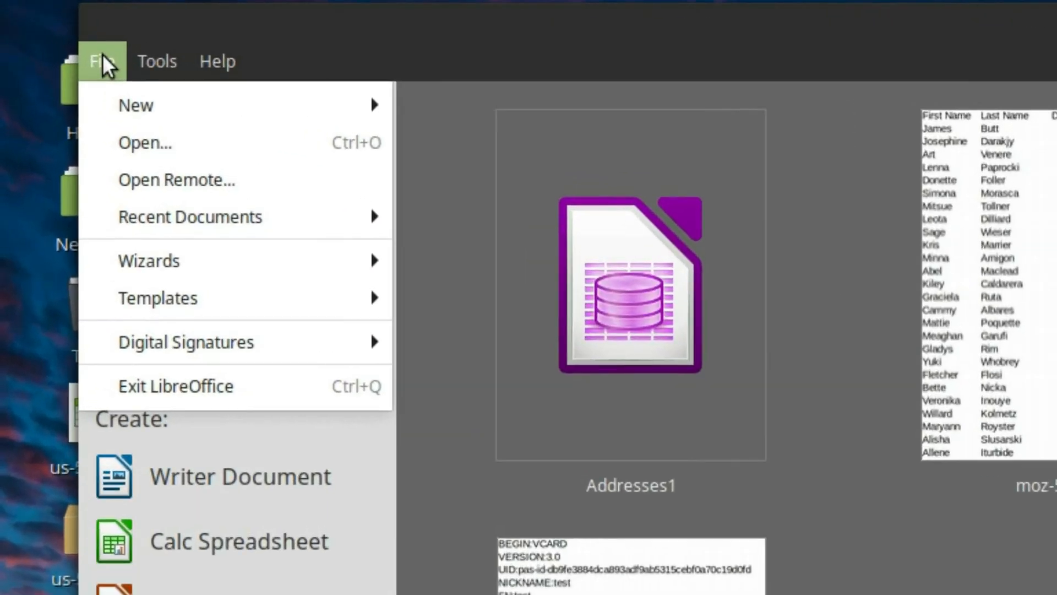
mouse_move(156, 62)
mouse_move(190, 113)
mouse_move(110, 65)
mouse_move(382, 107)
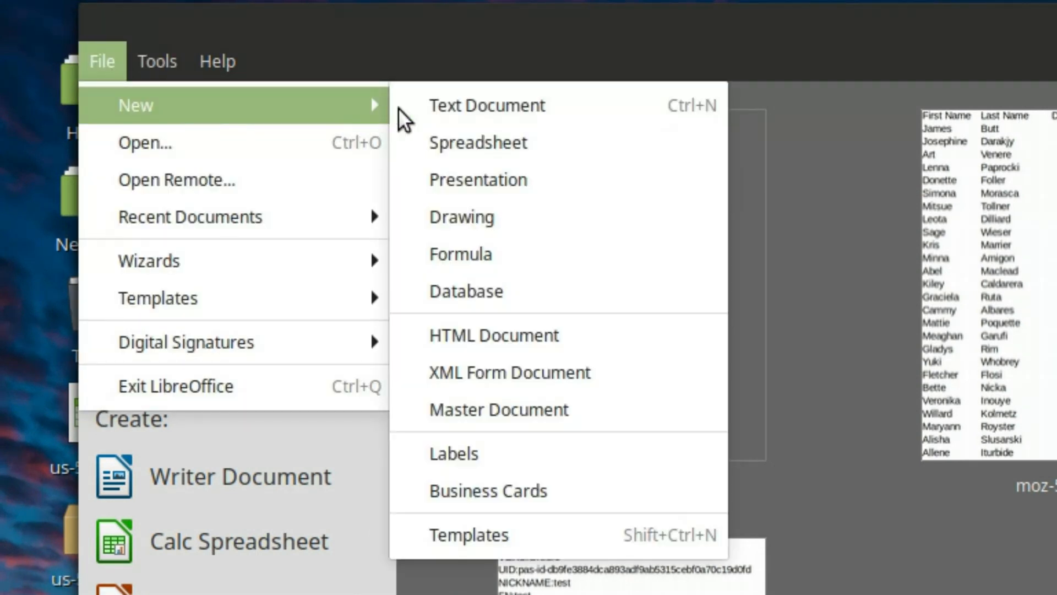
click(511, 458)
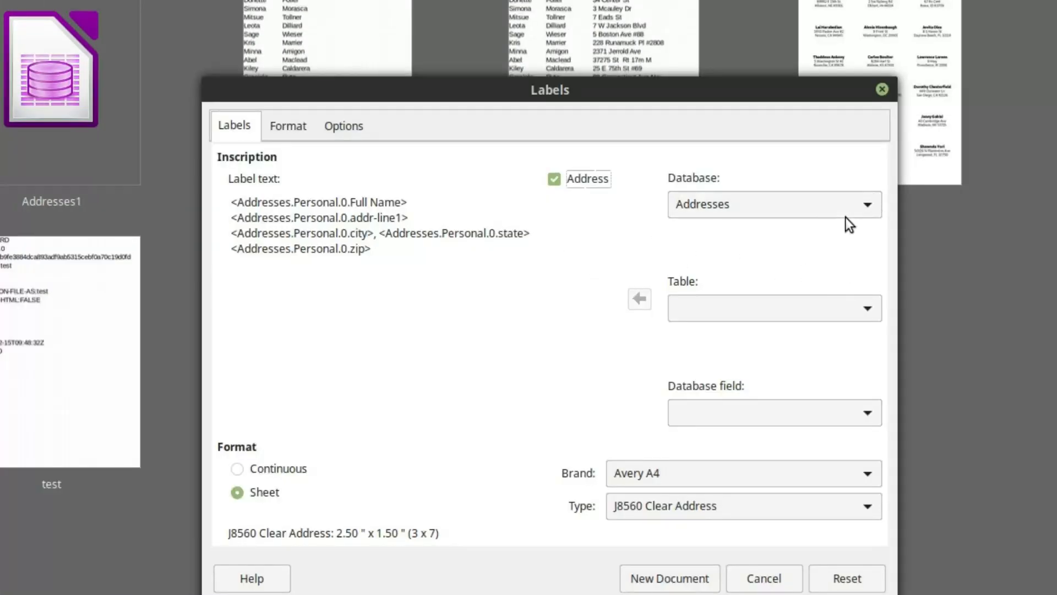
Delete all the predefined Addresses field placeholders from the label text and turn off the Address option.
drag(300, 218, 230, 202)
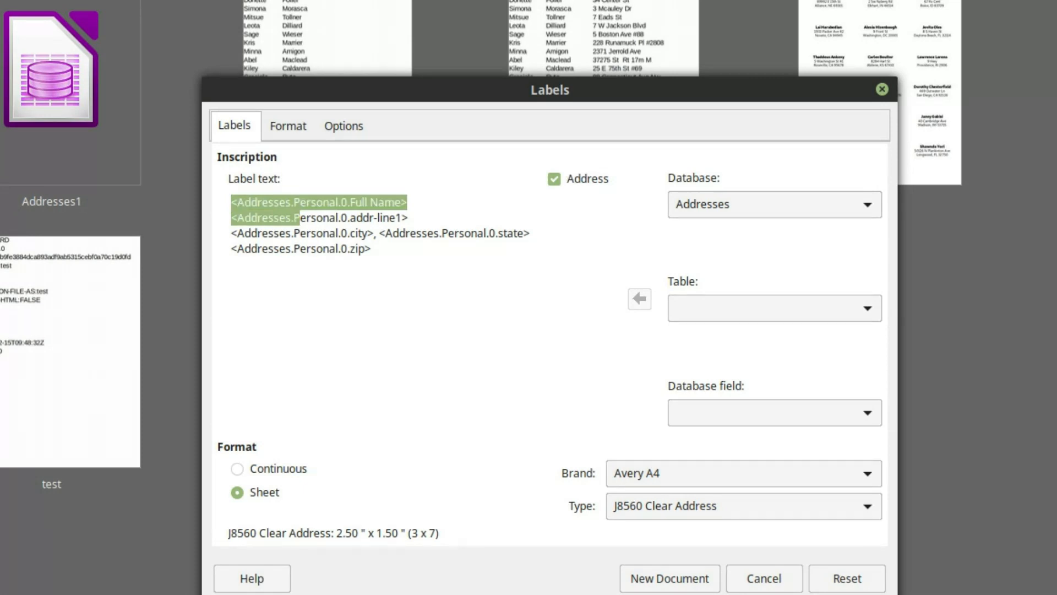
key(BackSpace)
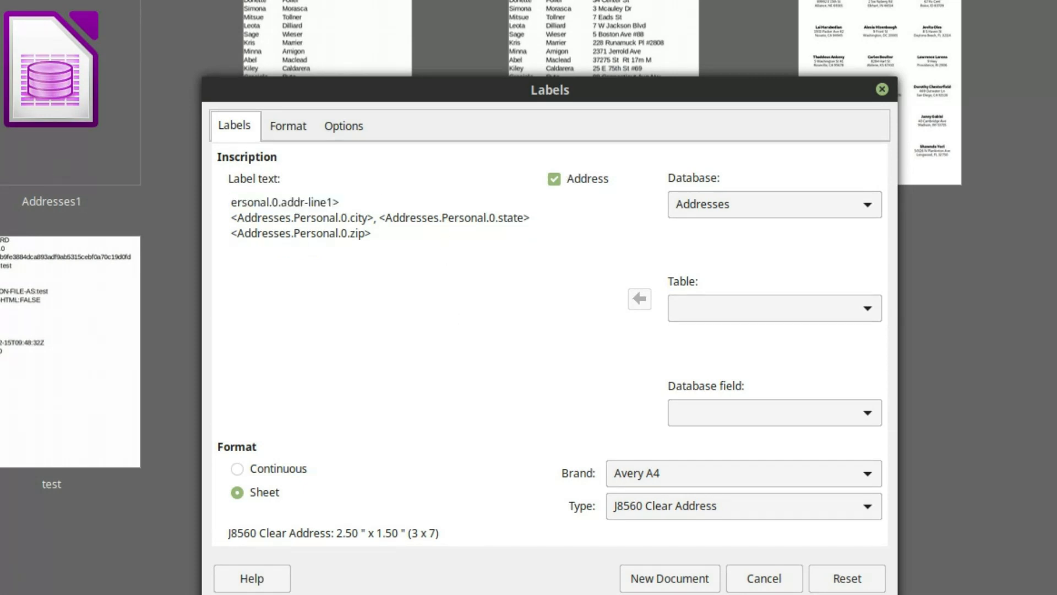
key(shift+Down)
key(shift+Down)
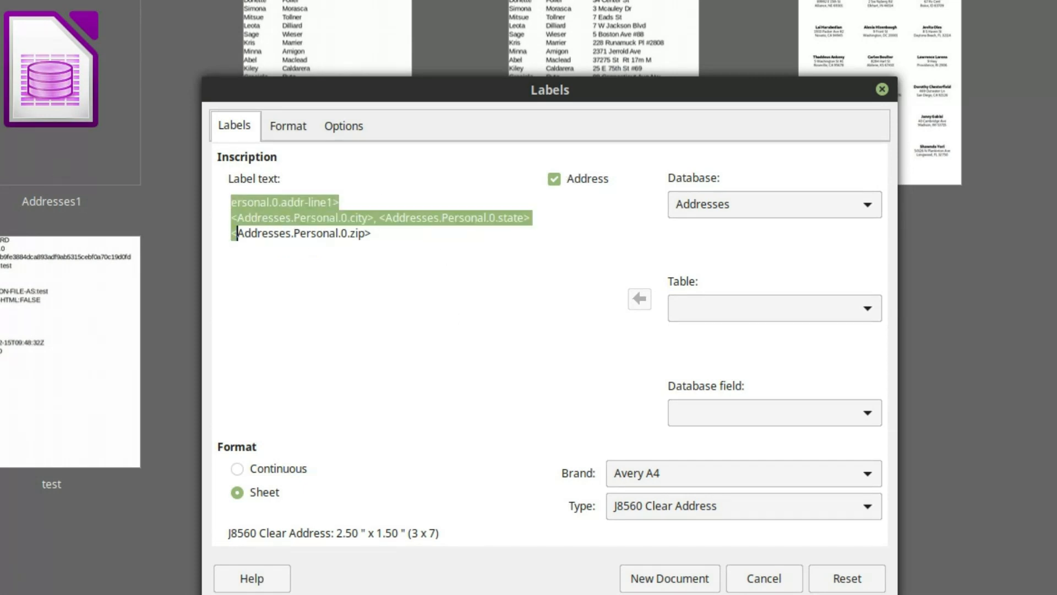
key(shift+End)
key(BackSpace)
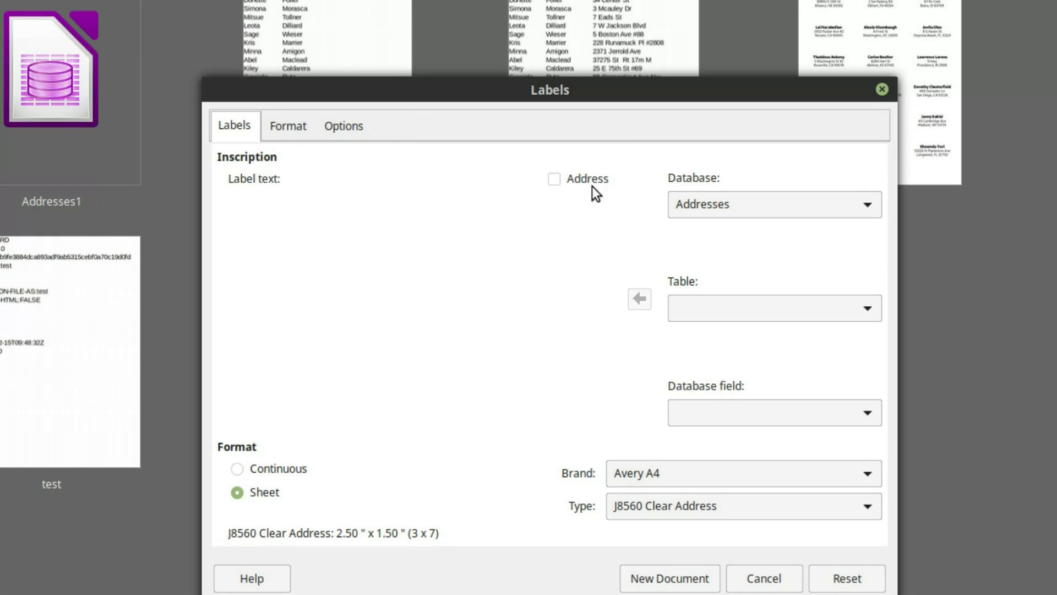
Set the label data source to the Addresses1 database and its Personal table.
click(807, 202)
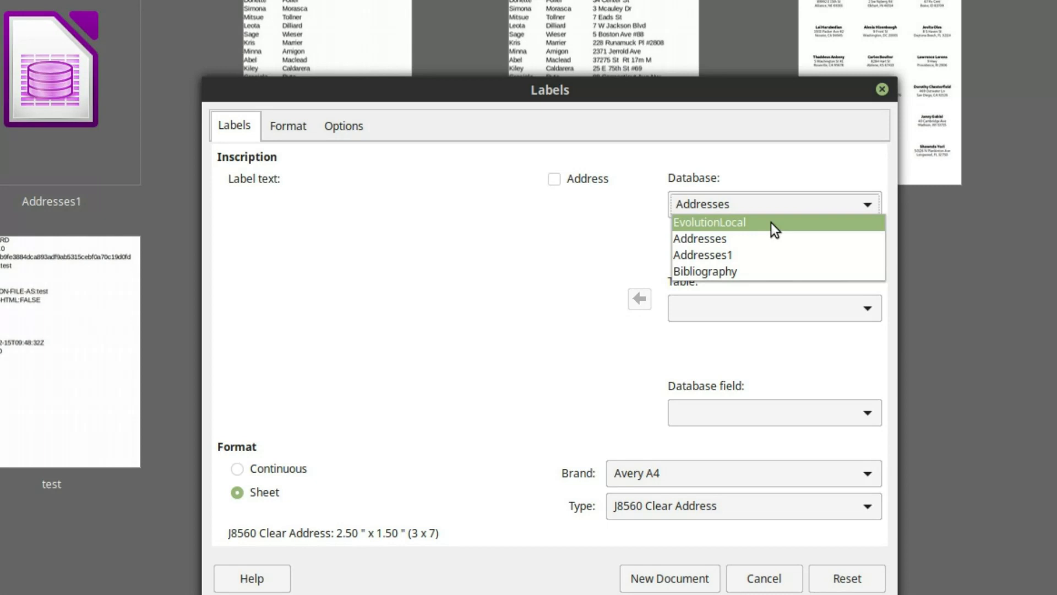
click(745, 256)
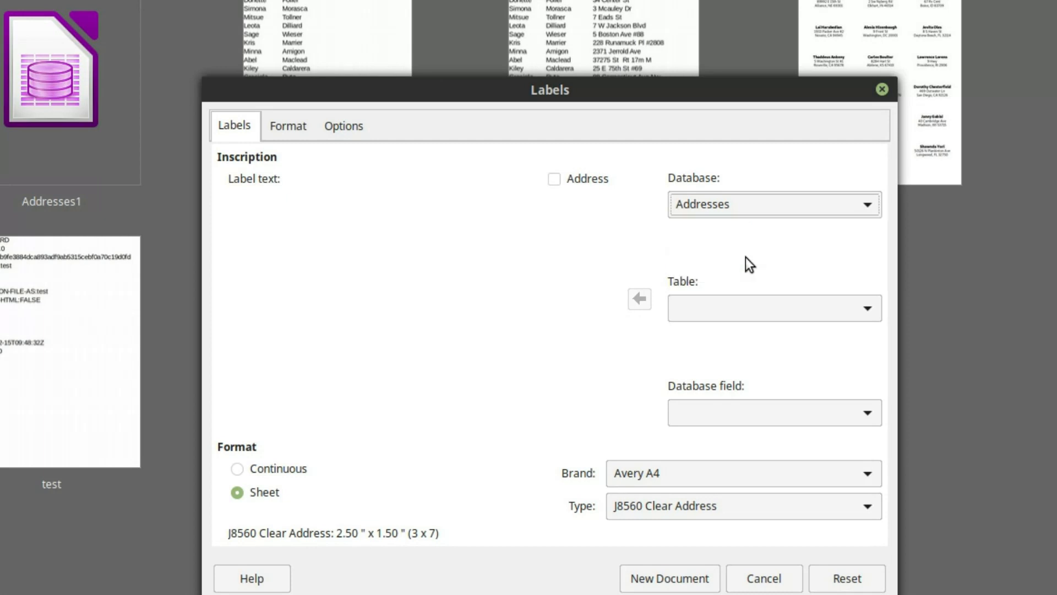
click(869, 309)
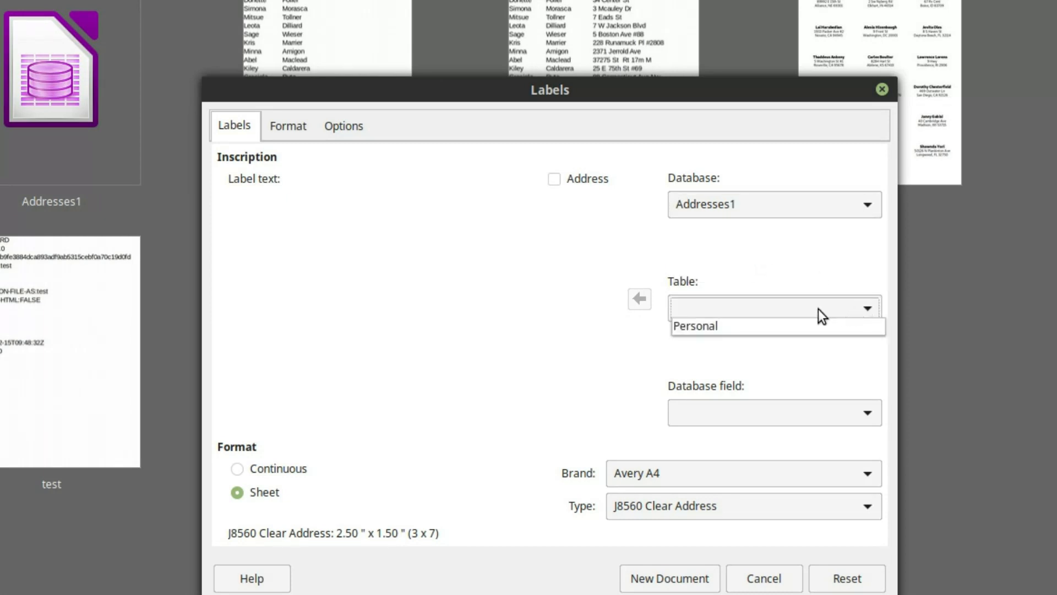
click(719, 328)
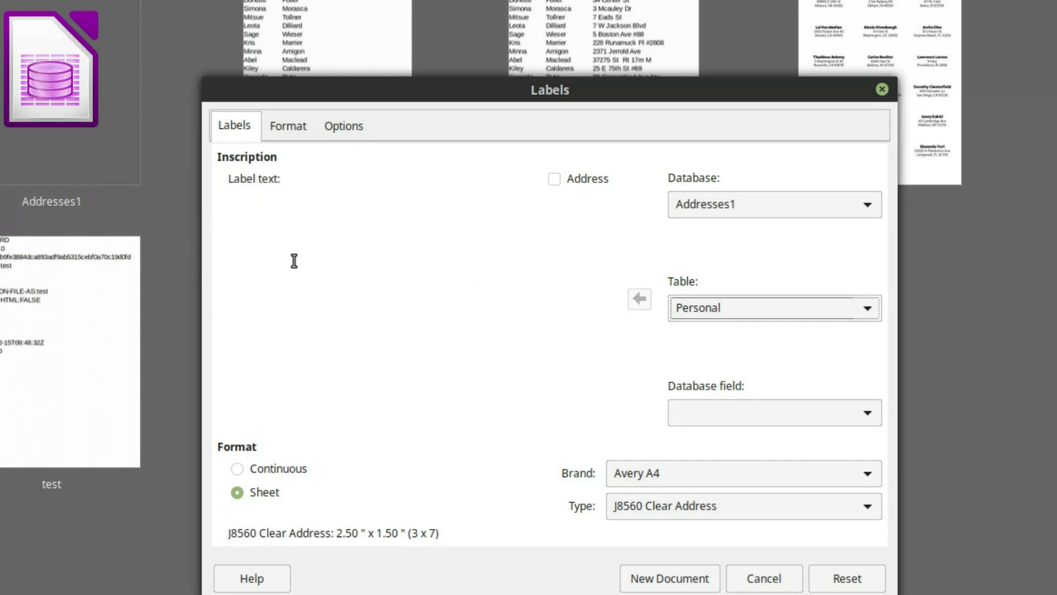
Insert the Full Name database field as the first line of the label text, followed by a line break.
click(857, 418)
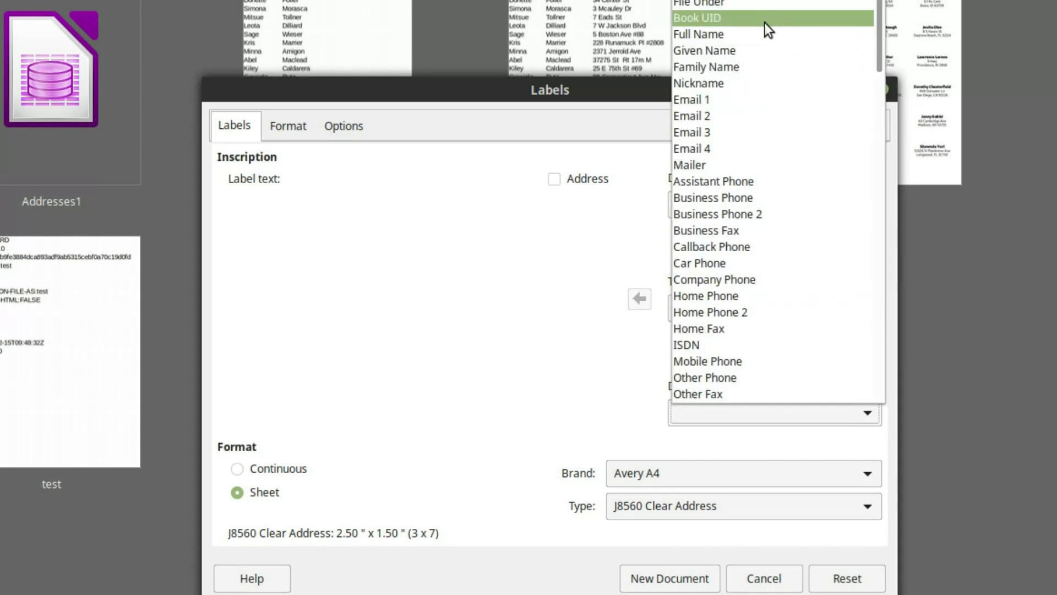
click(730, 36)
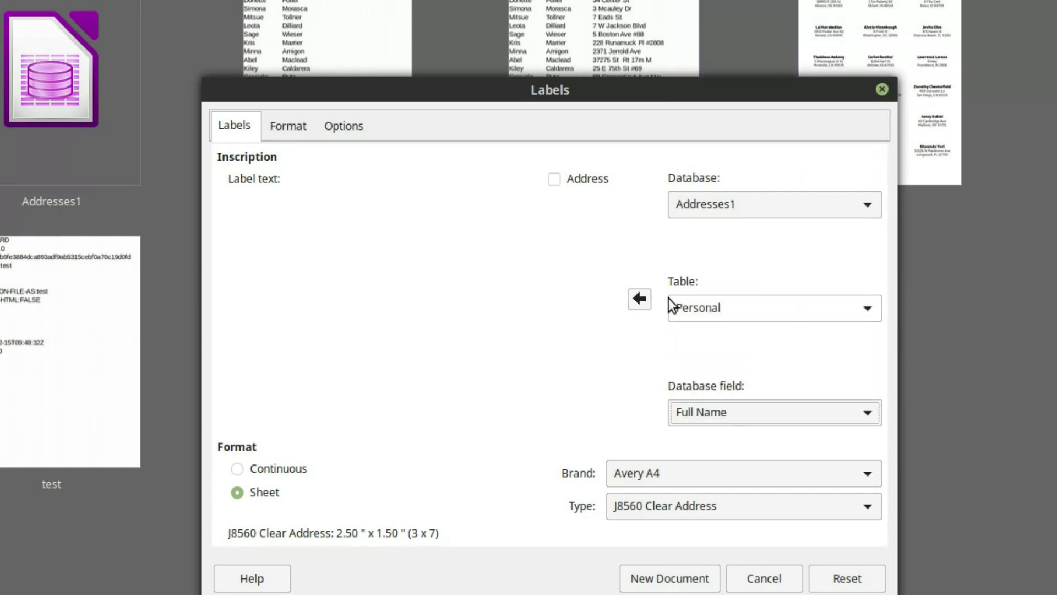
click(639, 299)
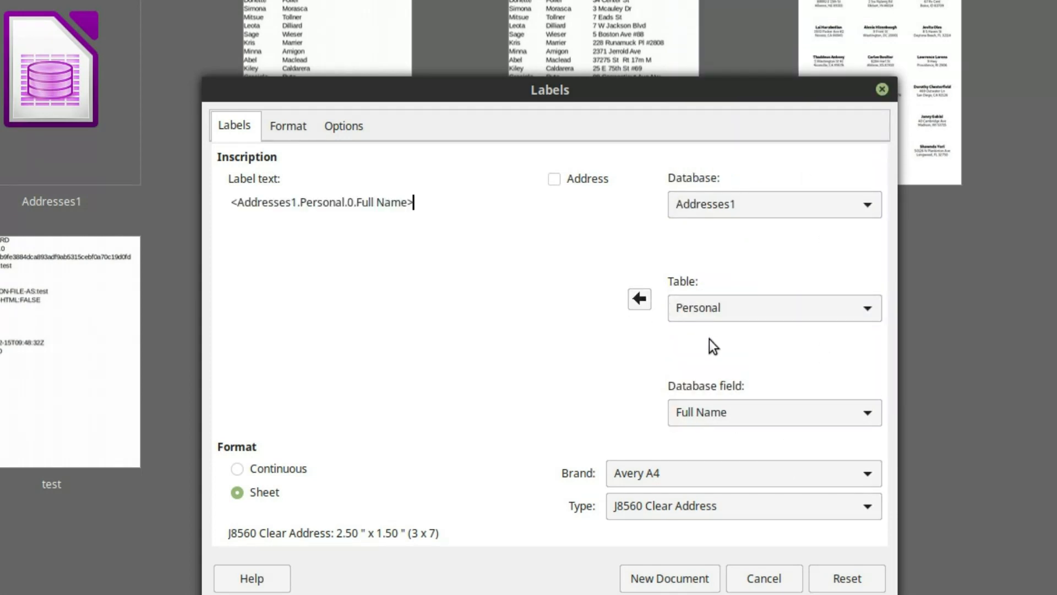
key(Return)
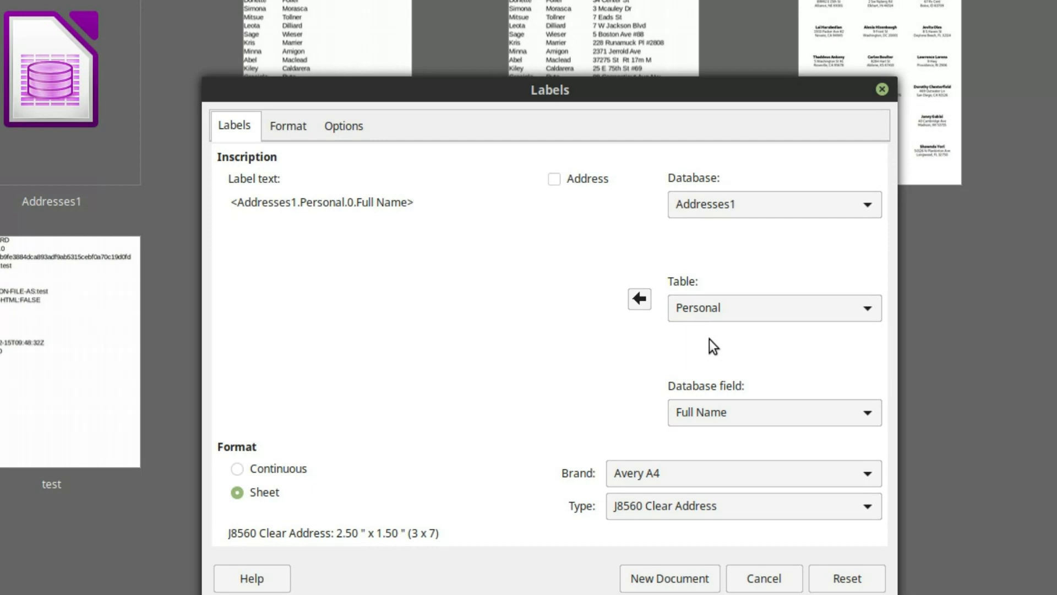
Insert the addr-line1 field on the second line of the label text and begin a third line.
click(791, 414)
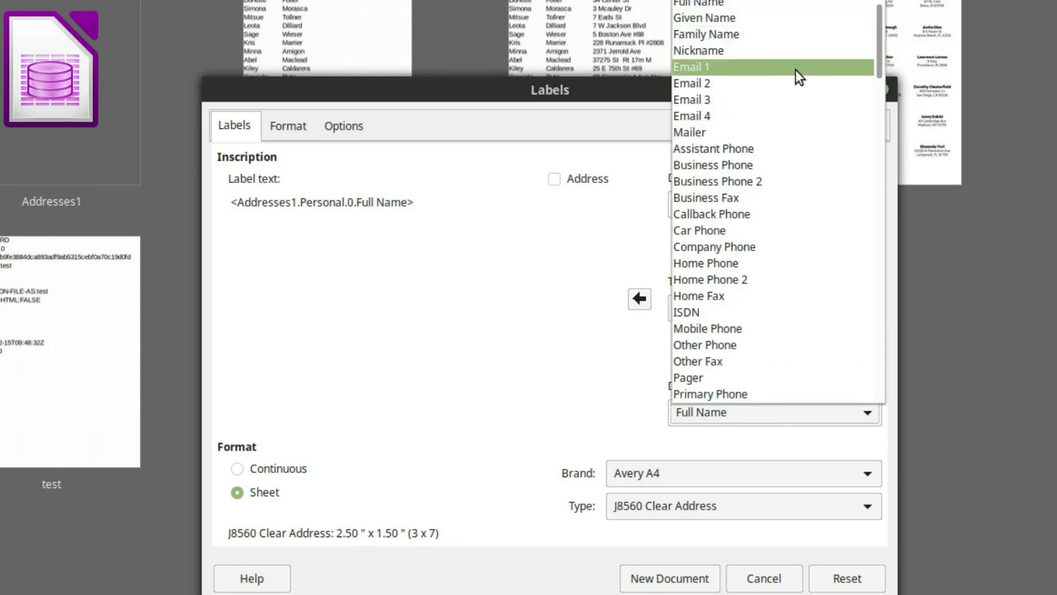
scroll(786, 248, down, 20)
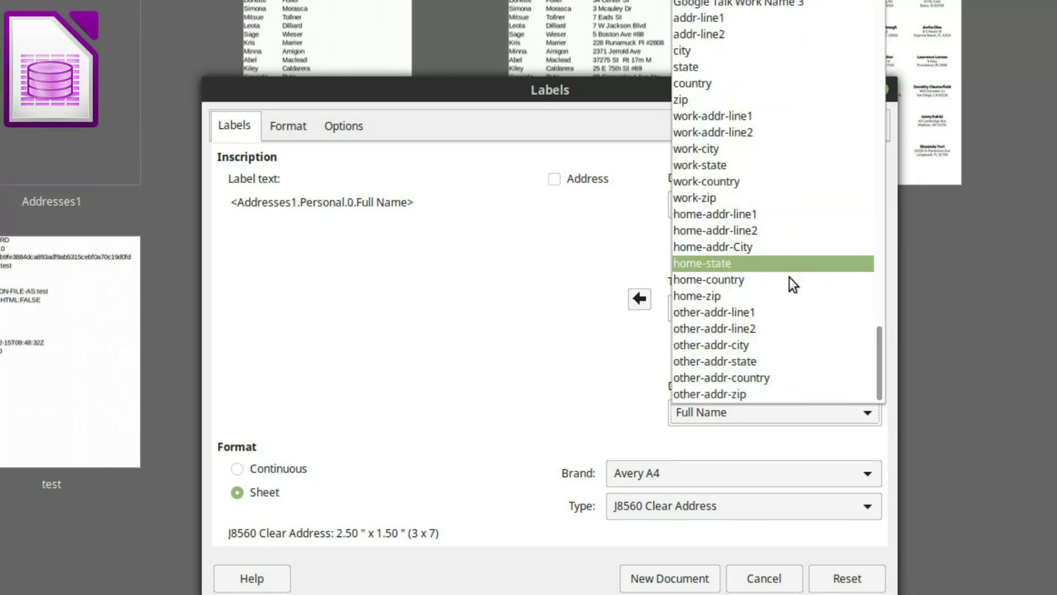
click(735, 22)
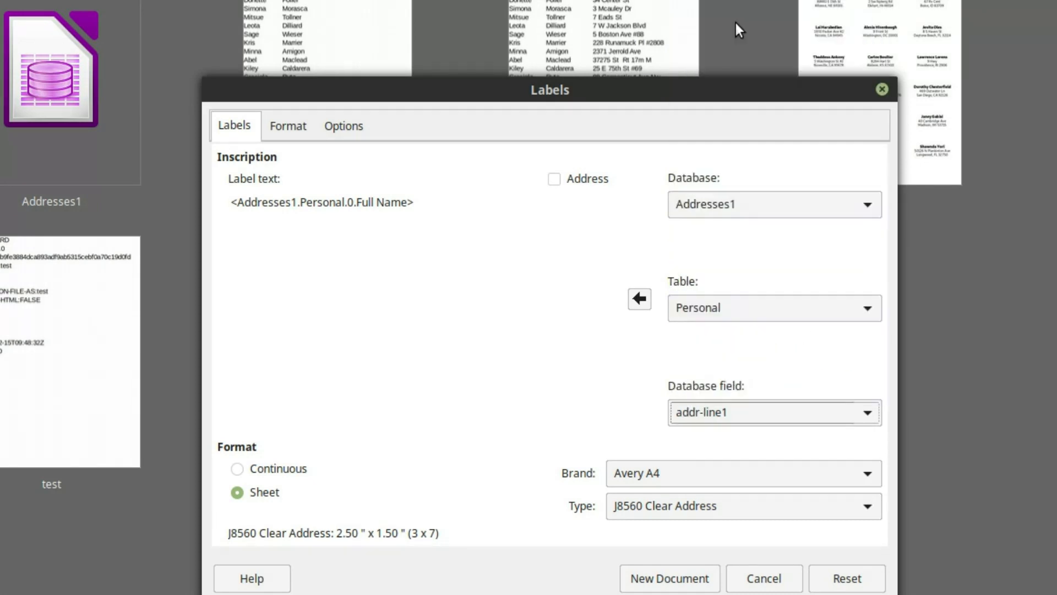
click(640, 299)
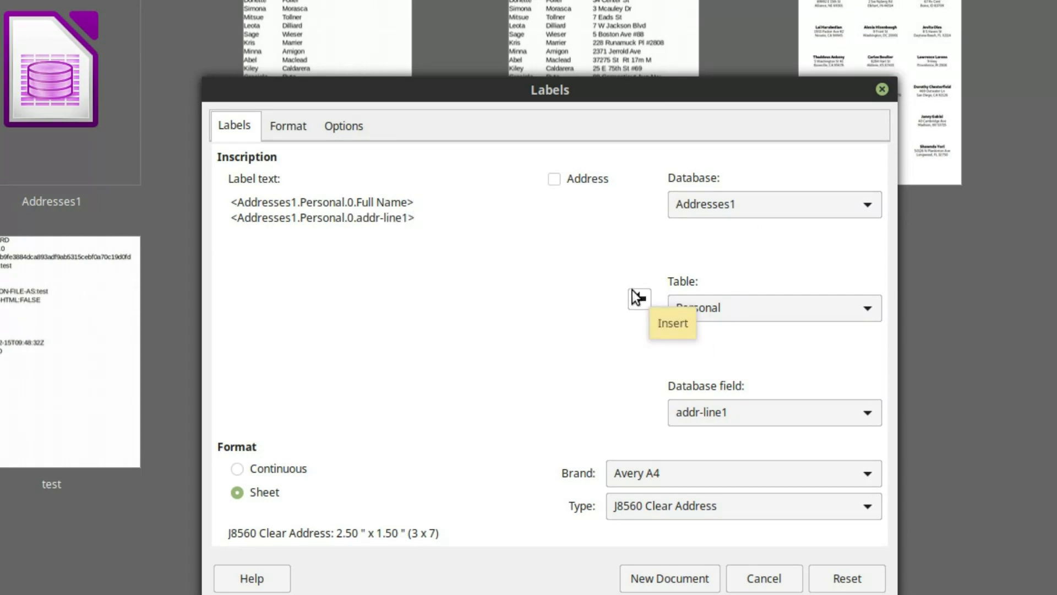
key(Return)
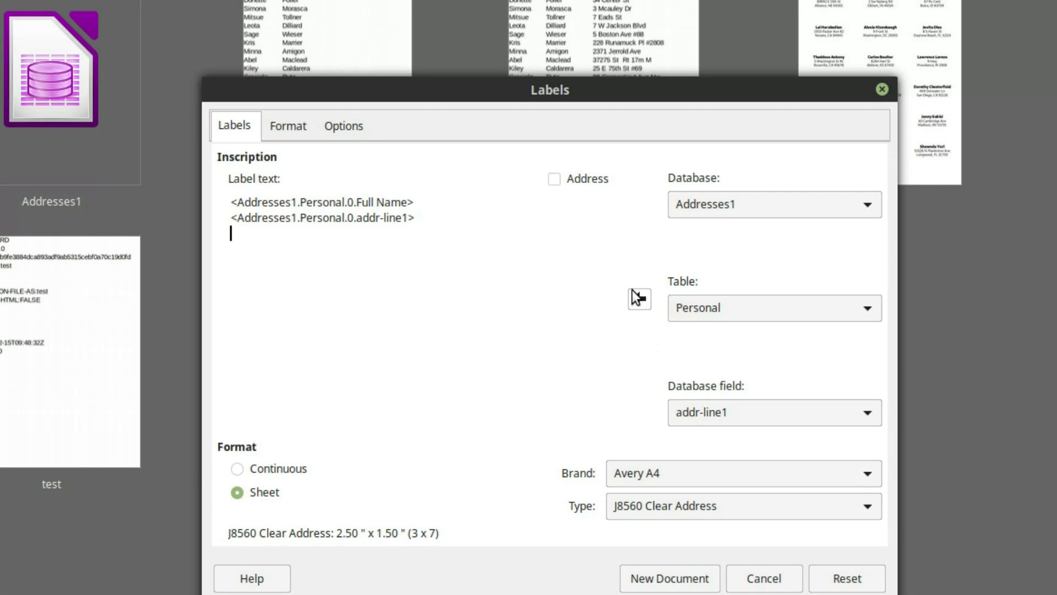
Insert the city and state fields on the third line of the label text, separated by a comma and a space.
click(745, 418)
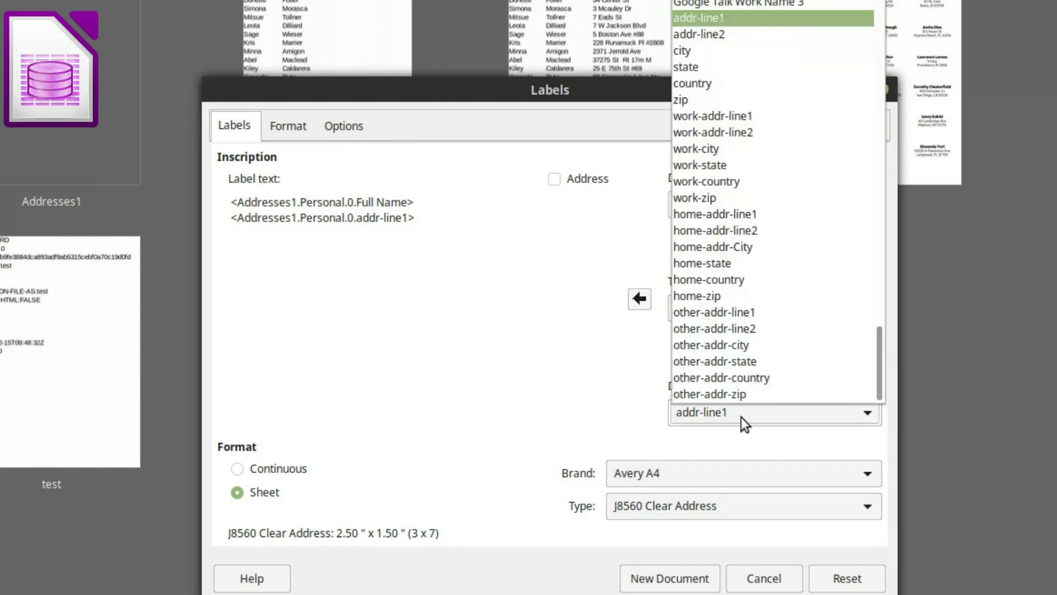
click(704, 49)
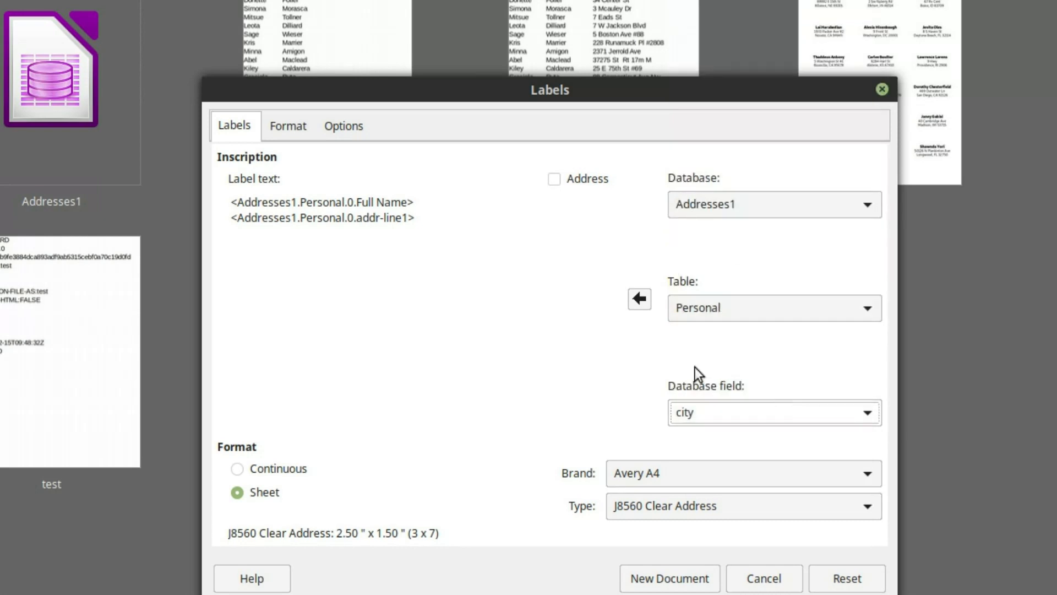
click(638, 300)
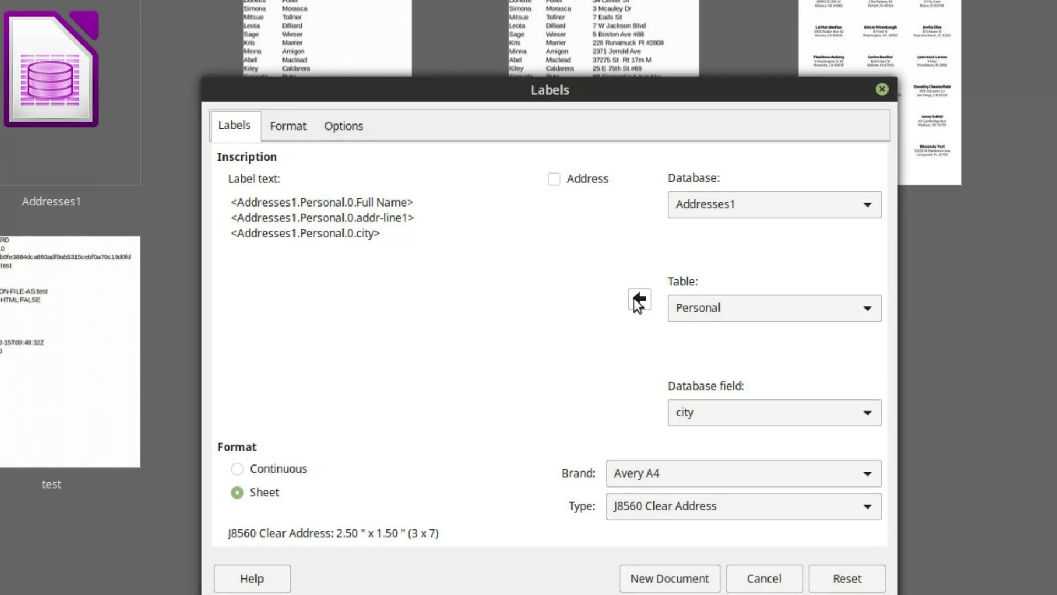
text(,)
click(782, 415)
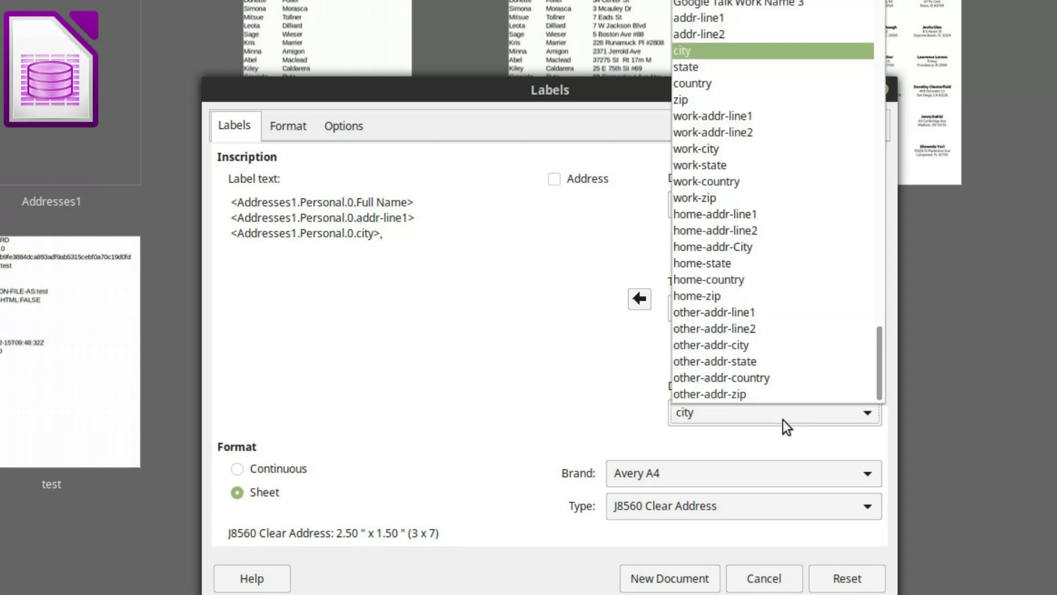
click(725, 68)
click(639, 299)
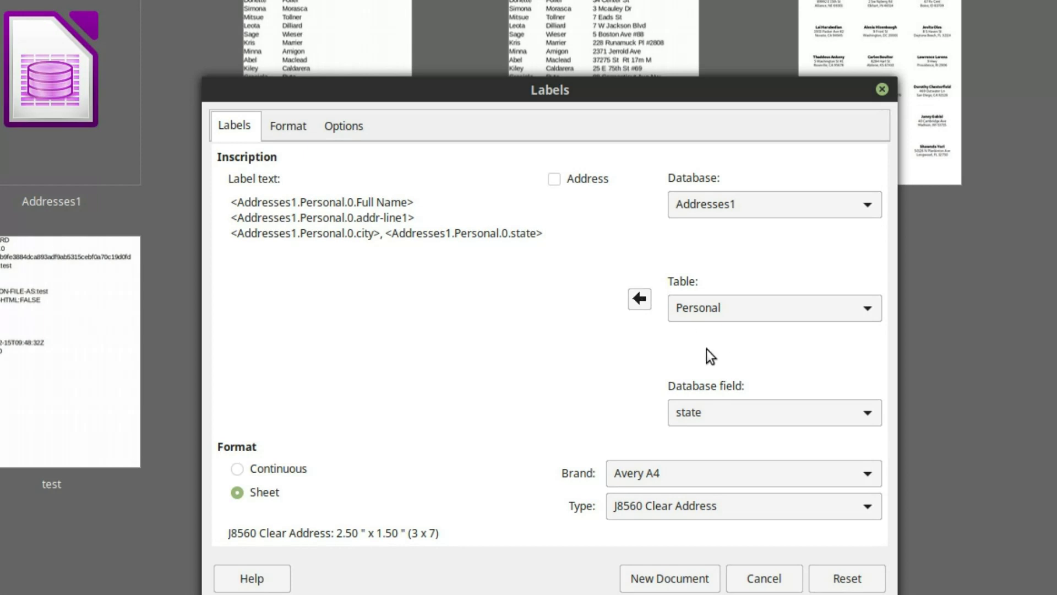
Insert the zip field on the fourth line of the label text.
click(731, 414)
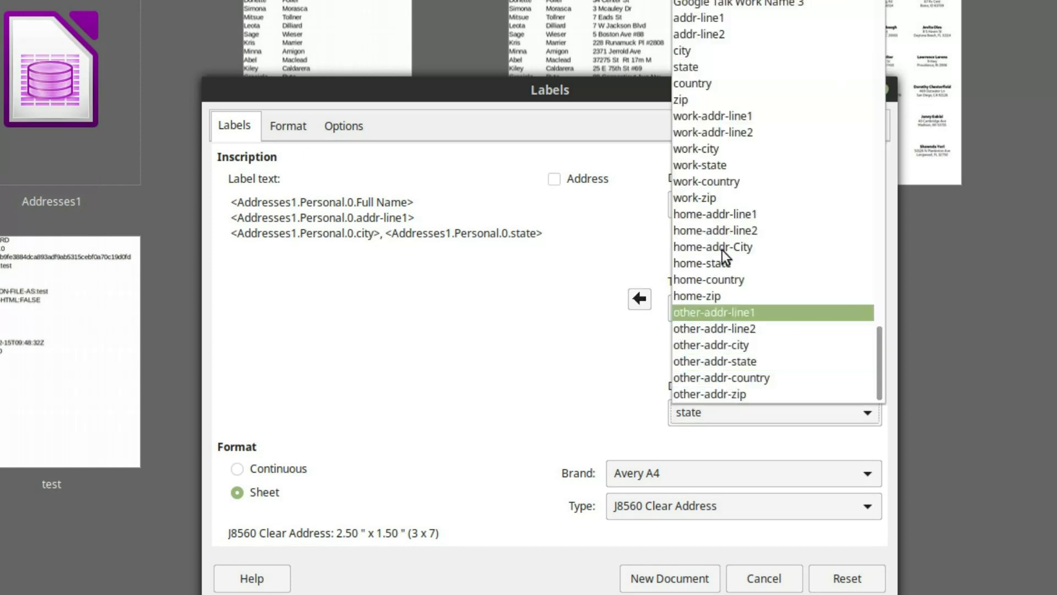
click(716, 103)
click(641, 299)
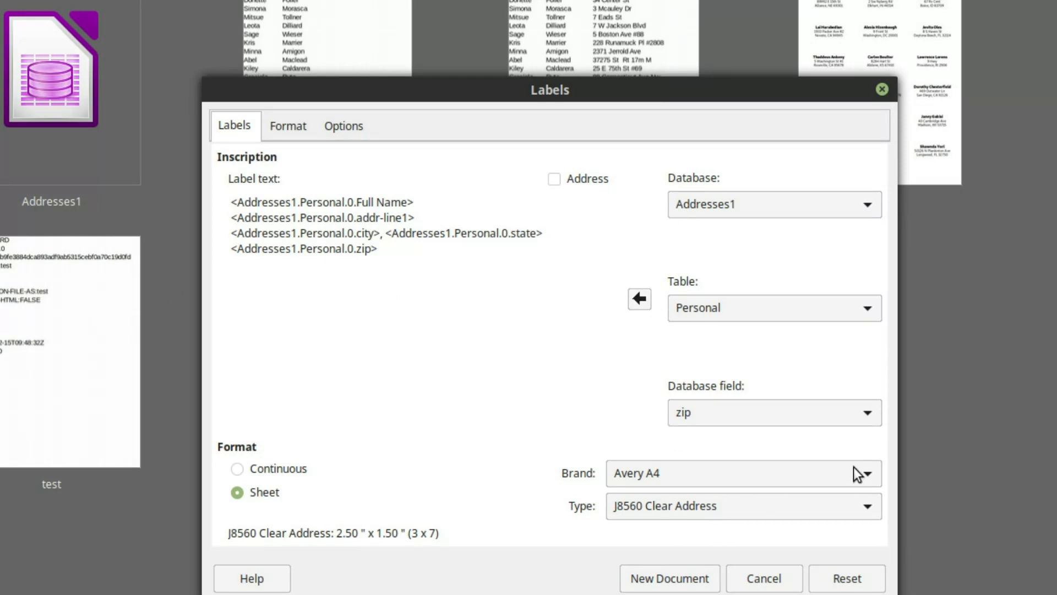
Set the label format to brand Avery A4 and type J8158 Address.
click(866, 473)
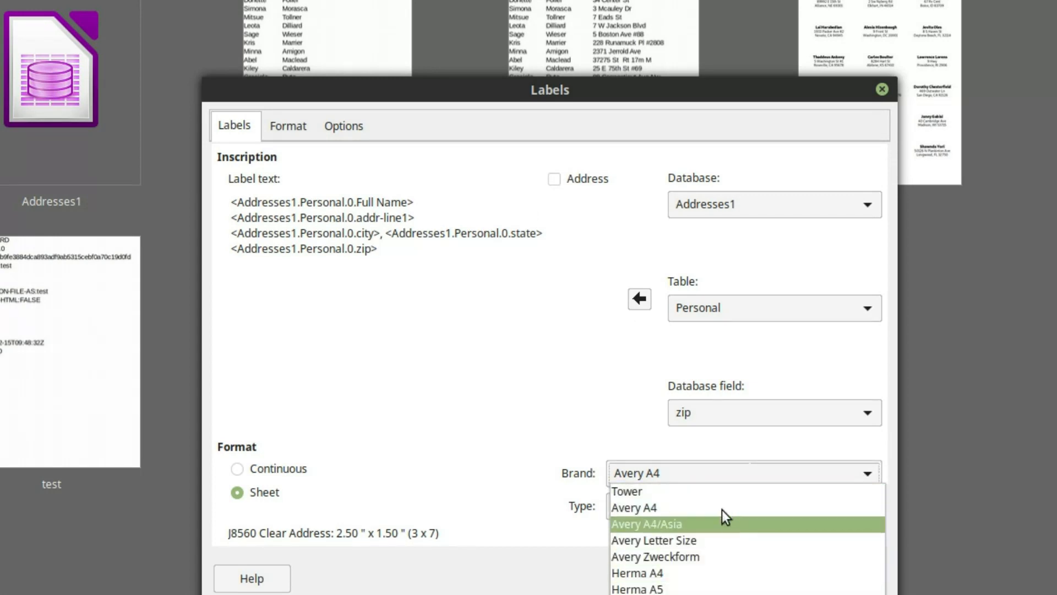
click(689, 507)
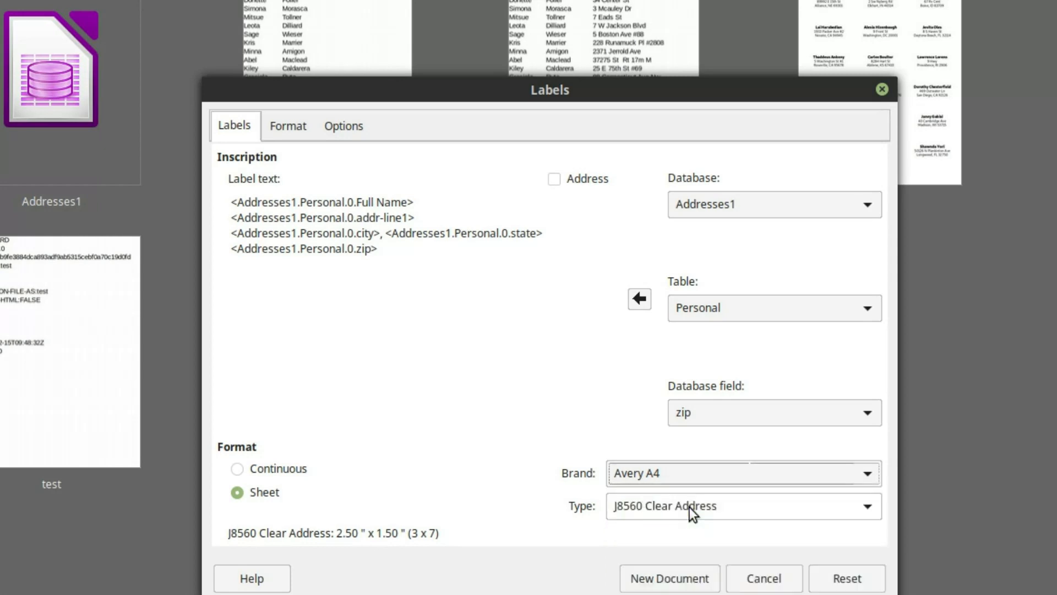
click(722, 512)
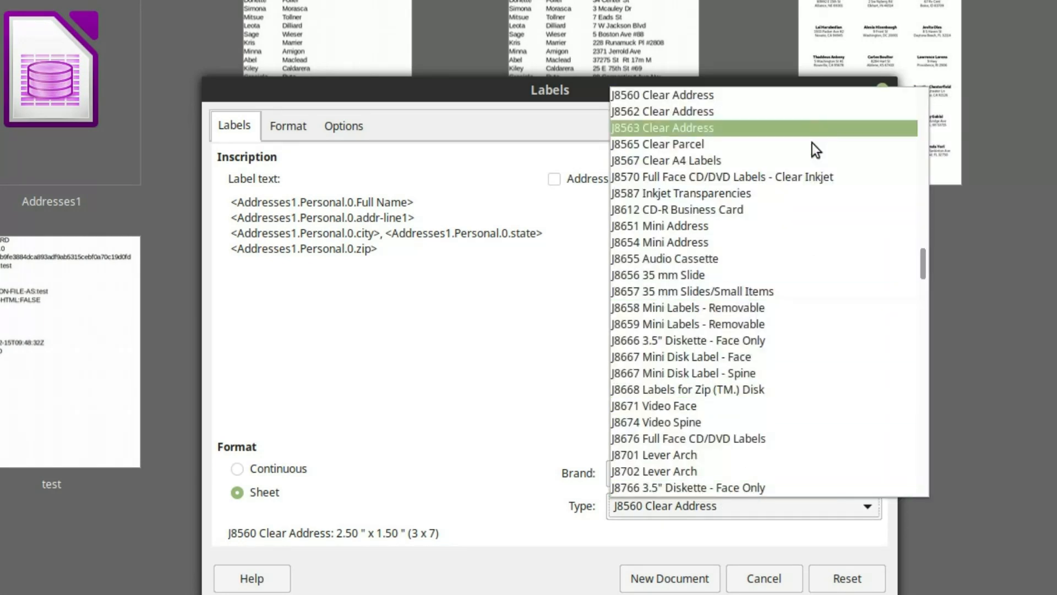
scroll(824, 250, down, 5)
scroll(824, 250, down, 20)
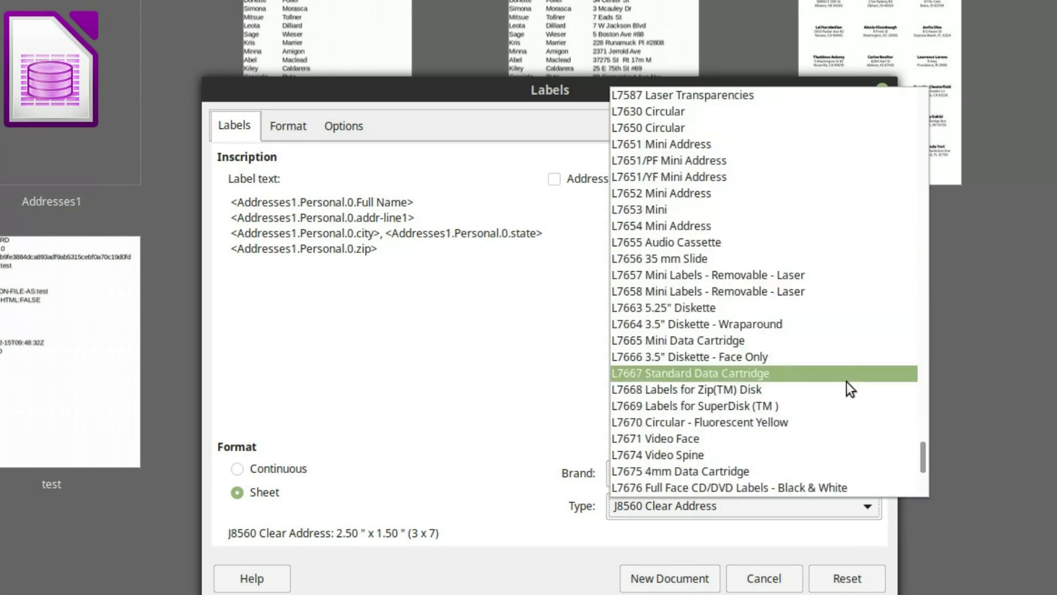
scroll(838, 422, up, 20)
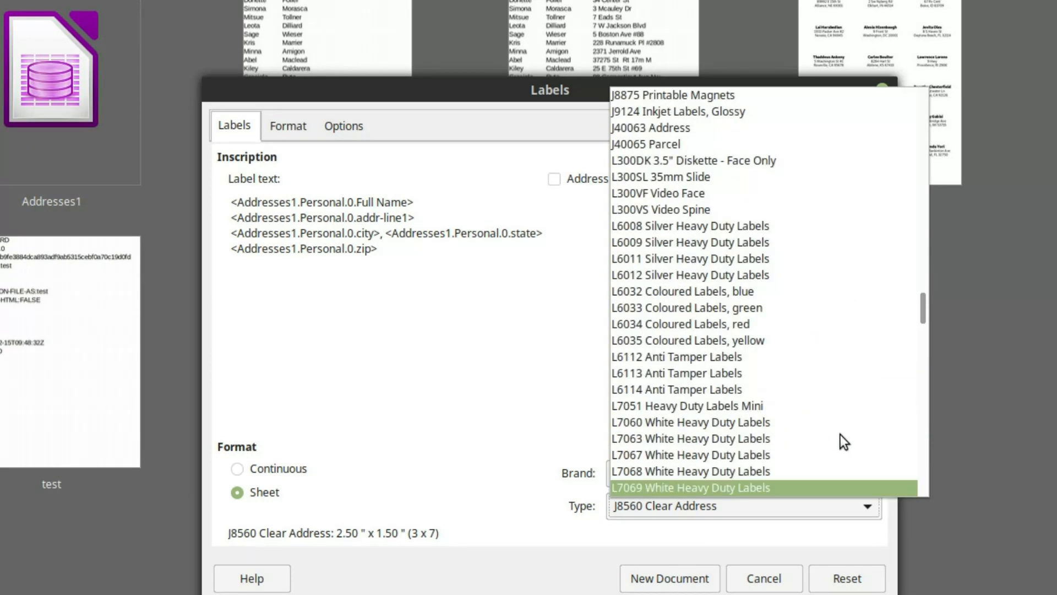
scroll(840, 438, up, 15)
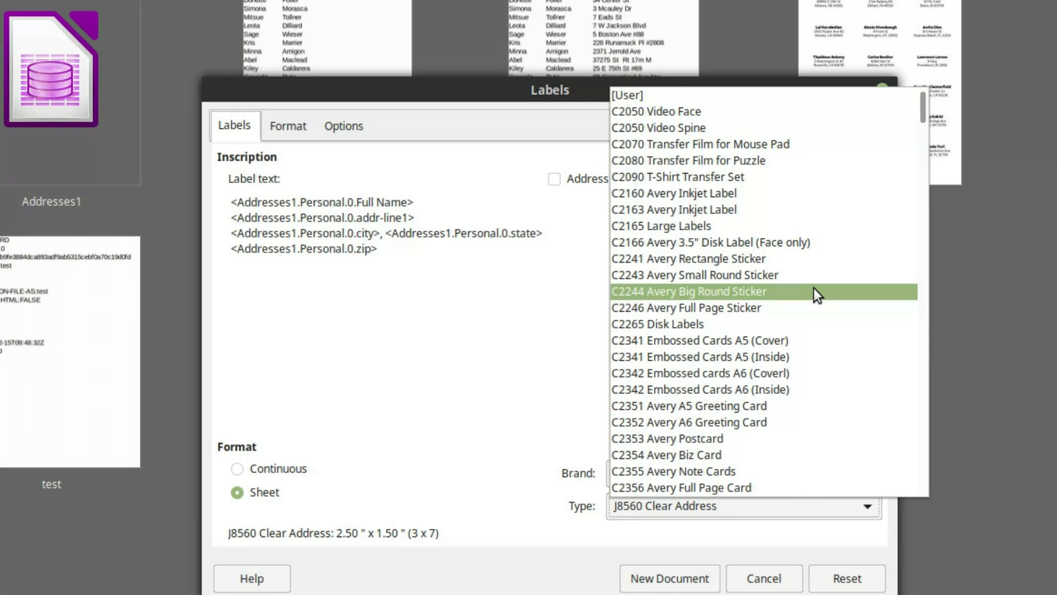
scroll(815, 289, down, 15)
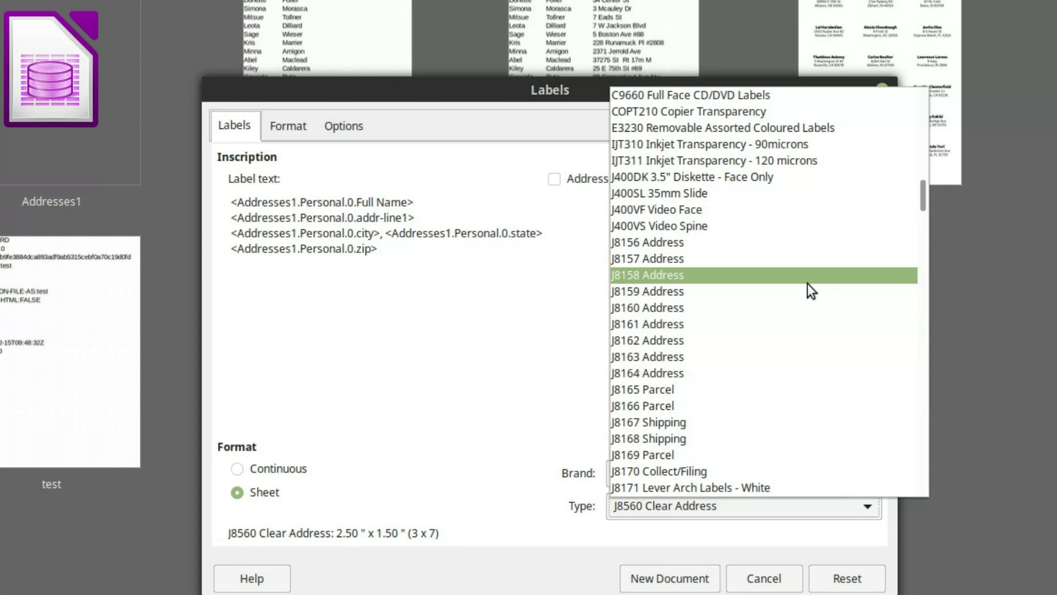
click(729, 276)
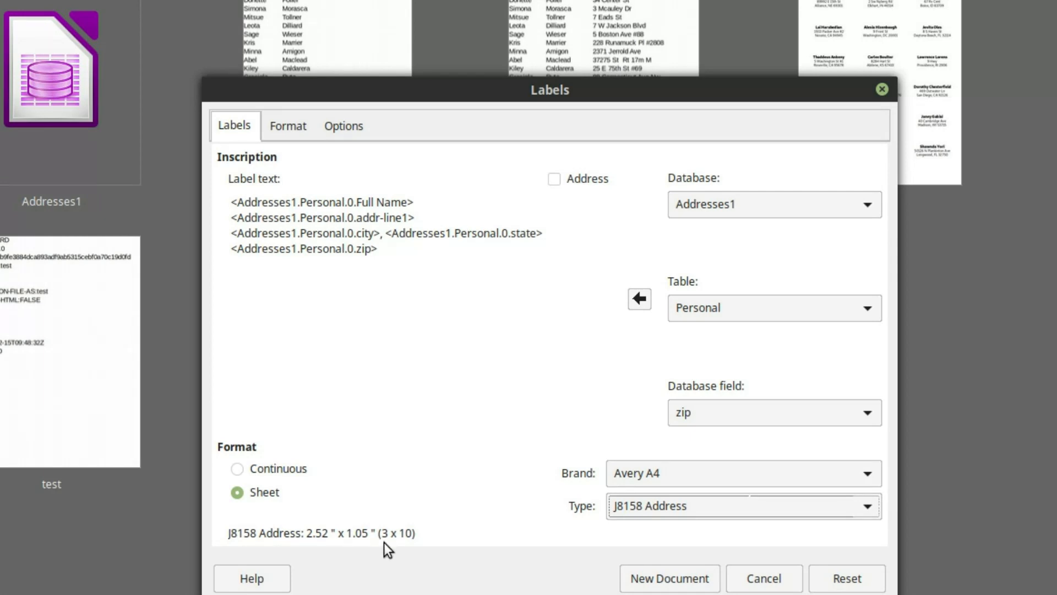
Try the Avery A4 label types J8159 Address, J8162 Address and J8173 Address to compare their sizes and layouts.
click(642, 504)
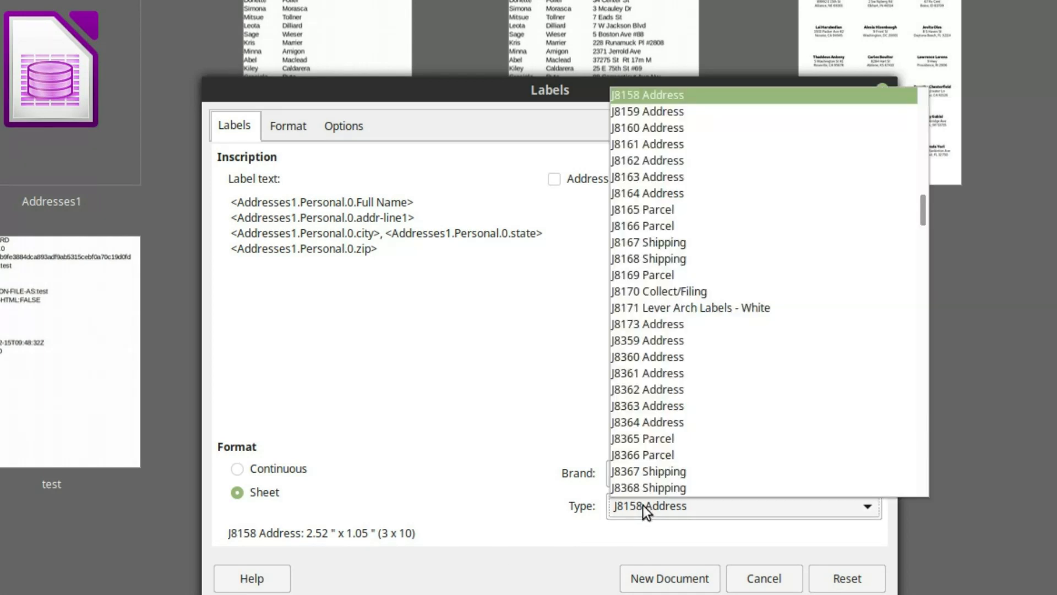
click(660, 111)
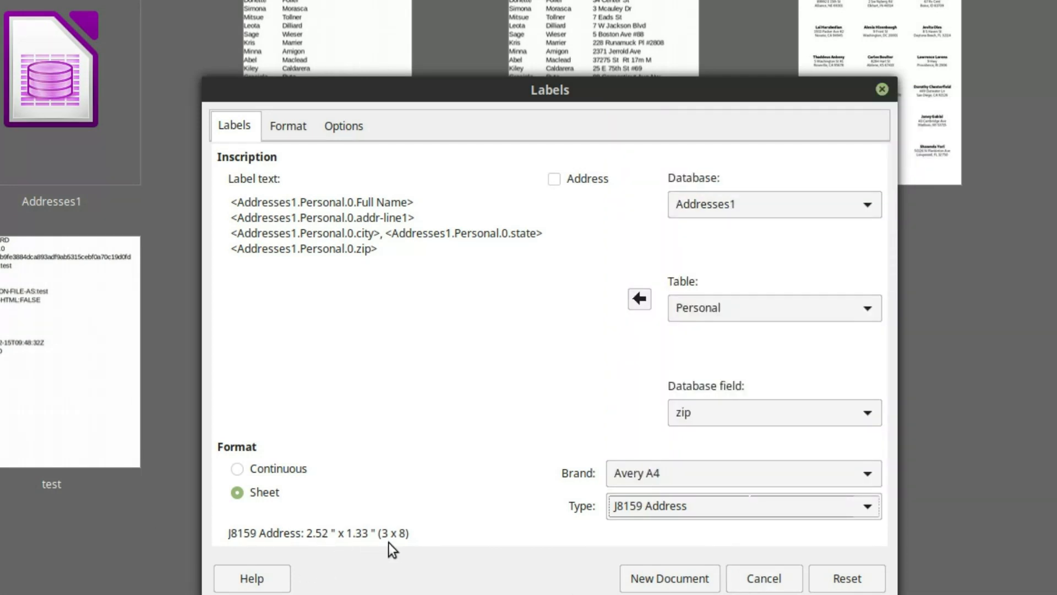
click(629, 509)
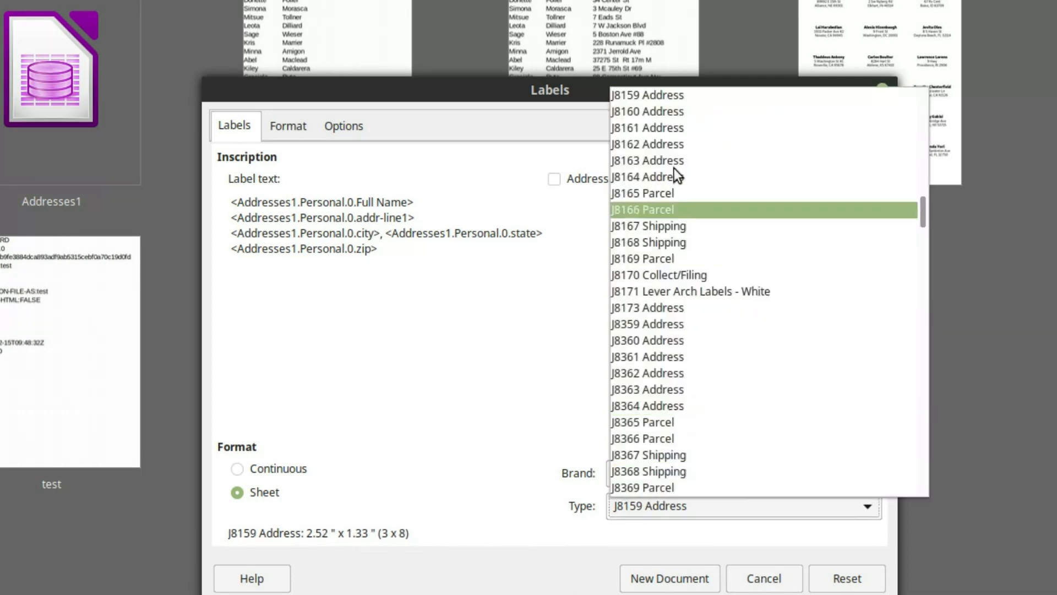
click(666, 141)
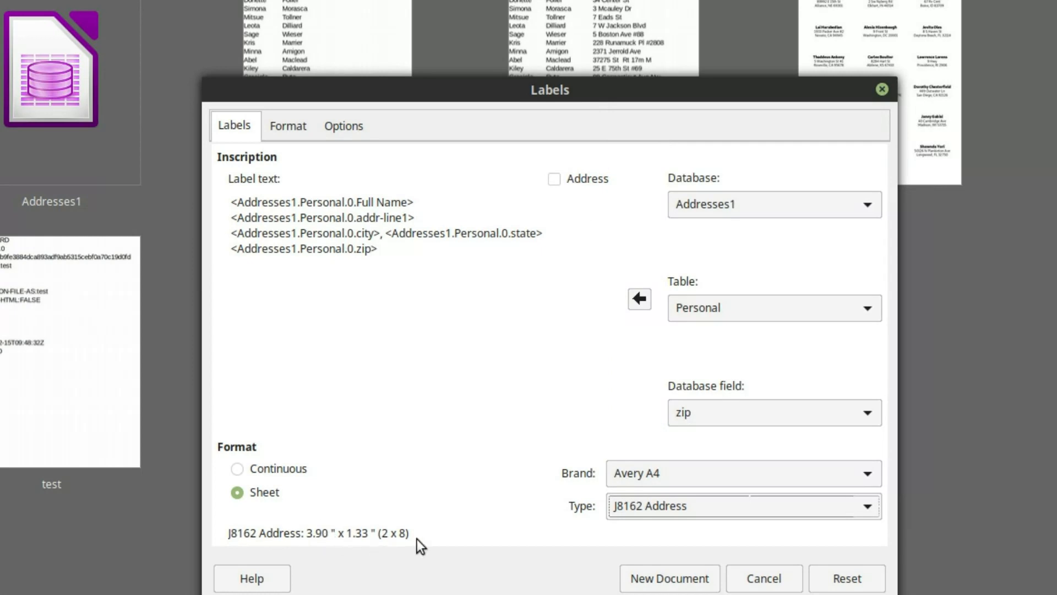
click(738, 504)
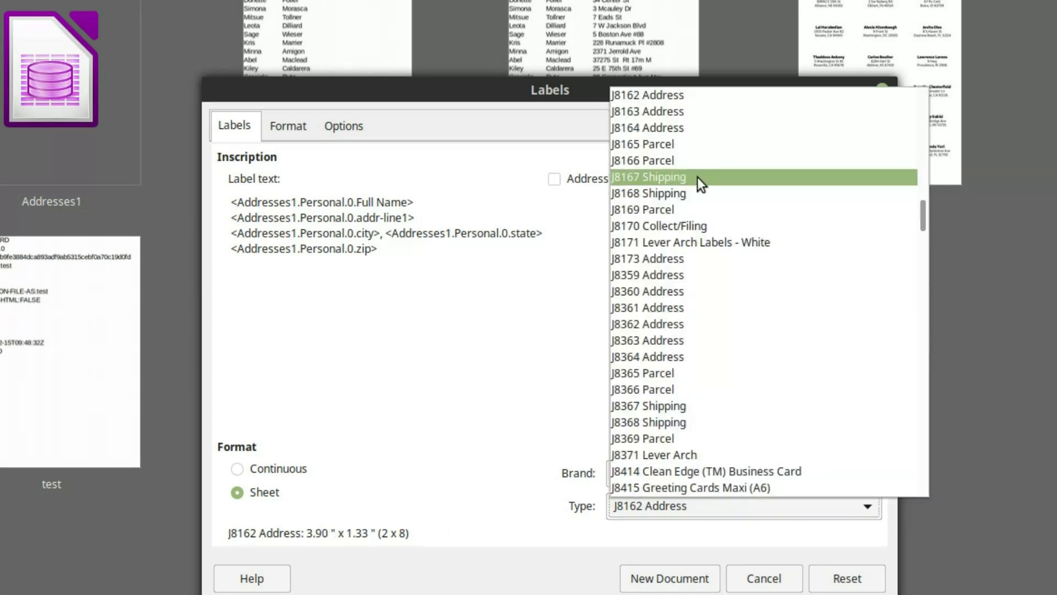
click(692, 263)
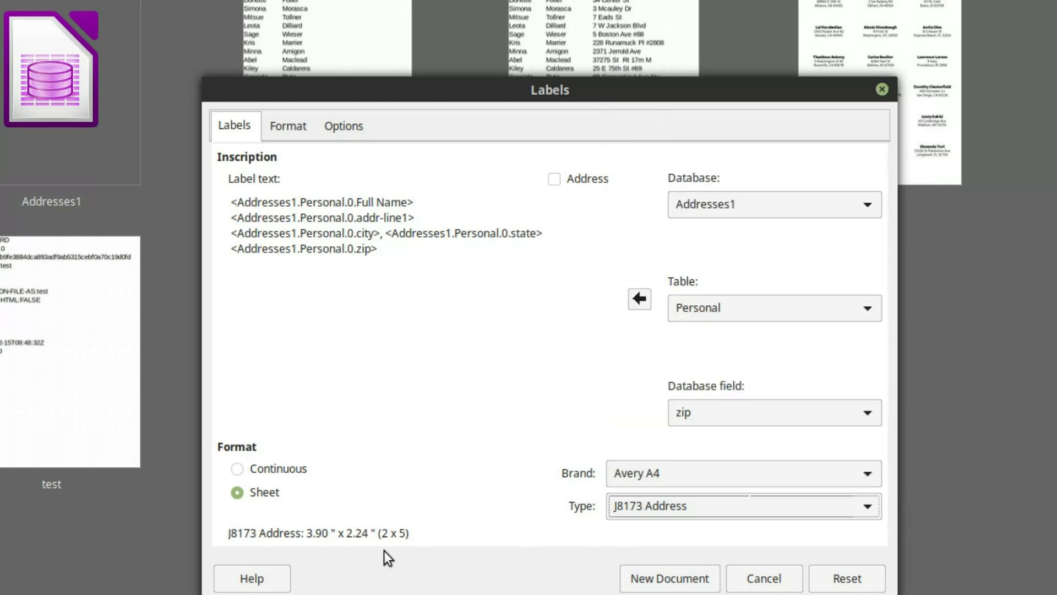
Try the label types J8364 Address, J8560 Clear Address and J8654 Mini Address to compare their sizes and layouts.
click(680, 507)
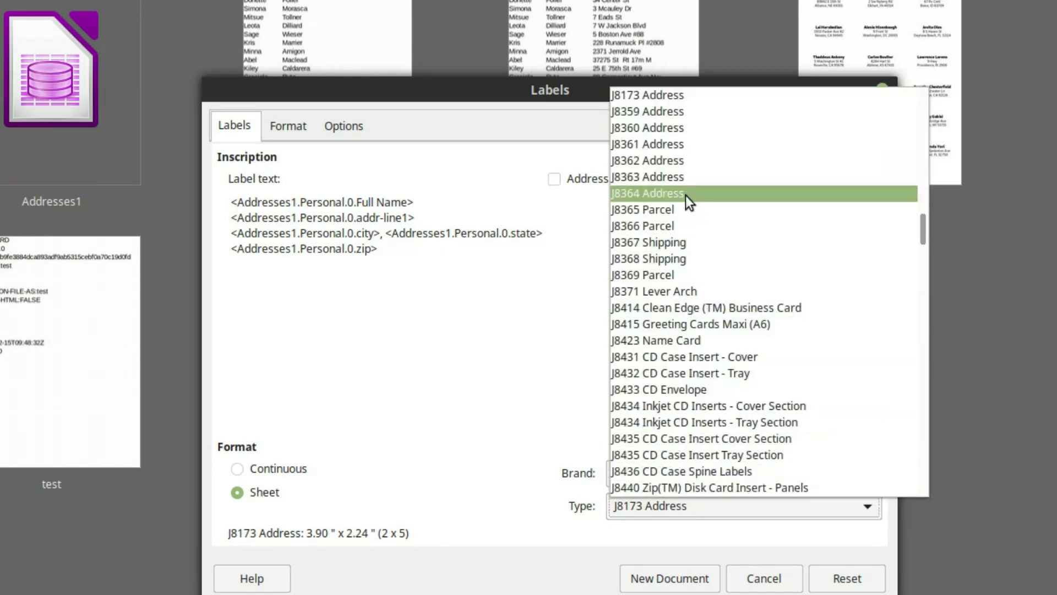
click(686, 194)
click(672, 502)
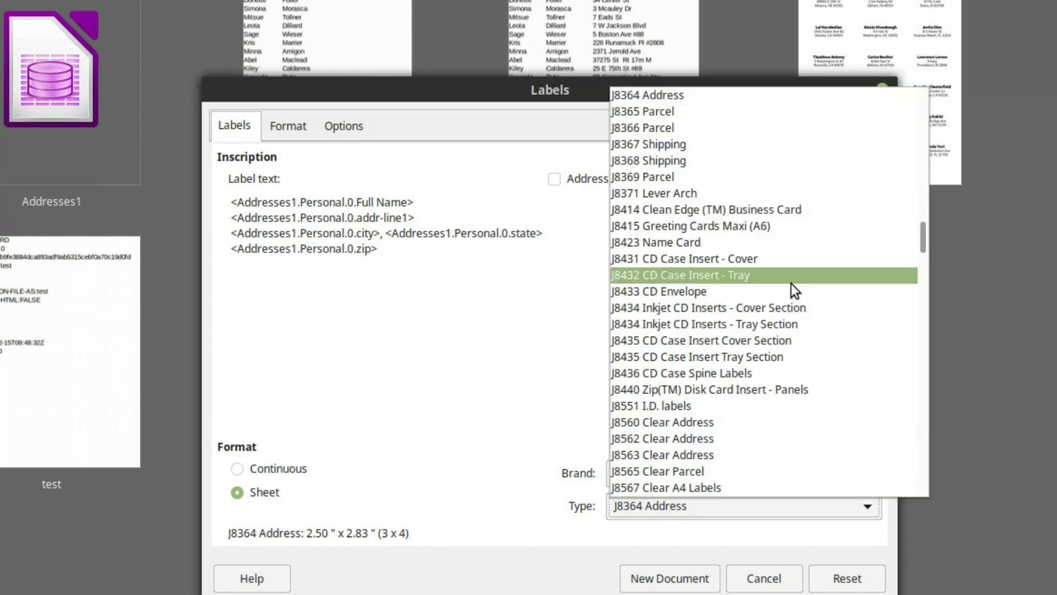
scroll(716, 303, down, 1)
click(715, 375)
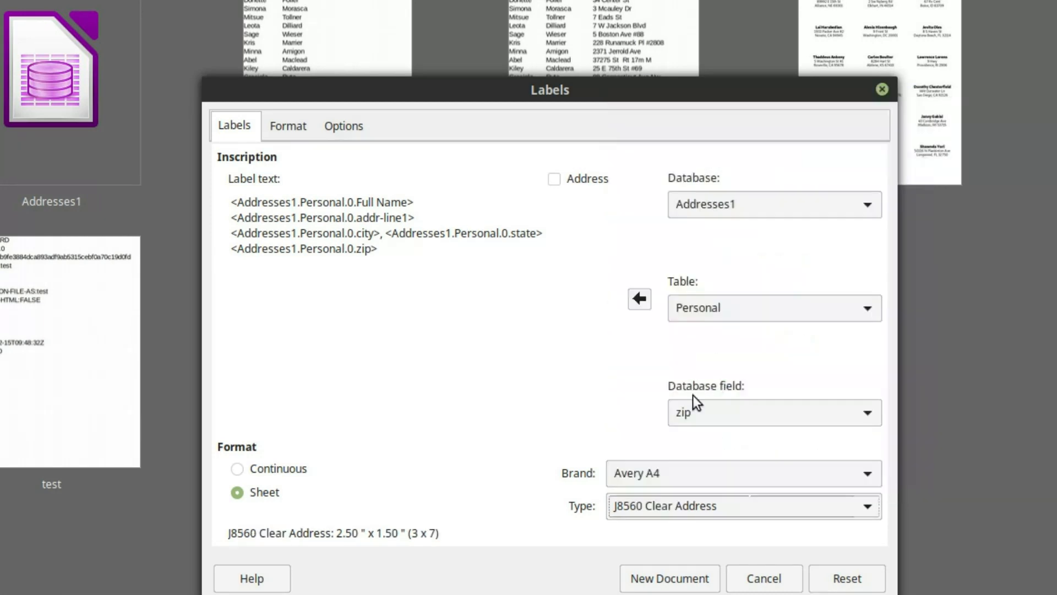
click(670, 503)
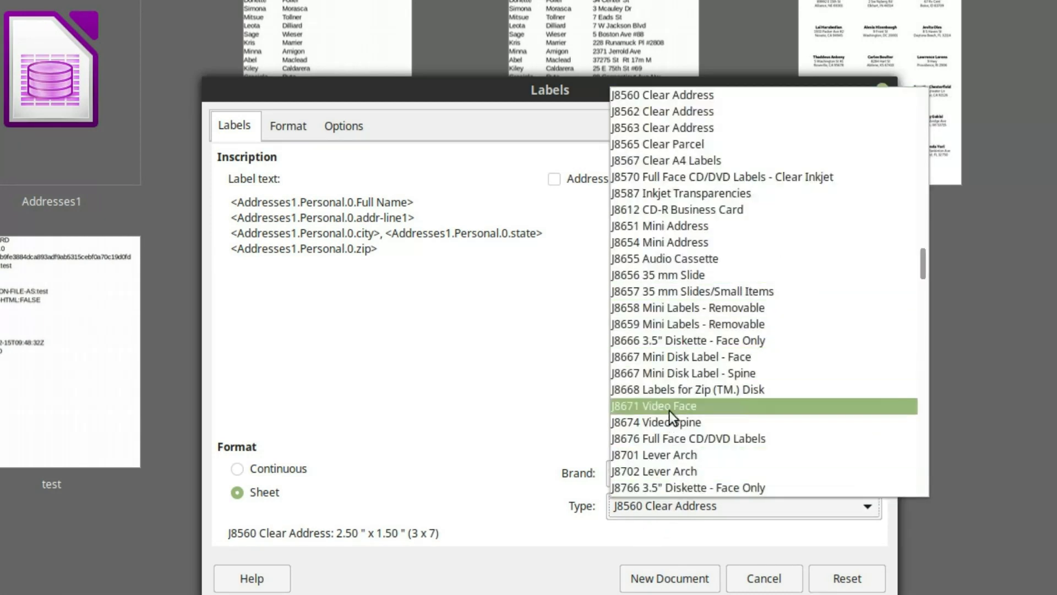
click(688, 242)
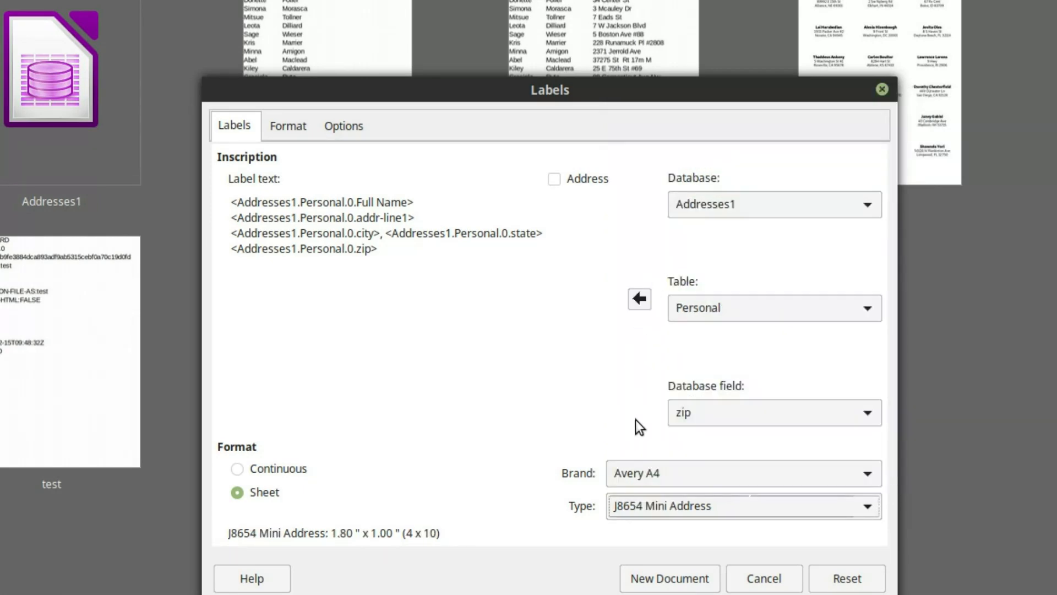
Set the Avery A4 label type to J8156 Address.
click(674, 503)
scroll(728, 269, up, 12)
scroll(723, 239, up, 14)
scroll(719, 246, down, 9)
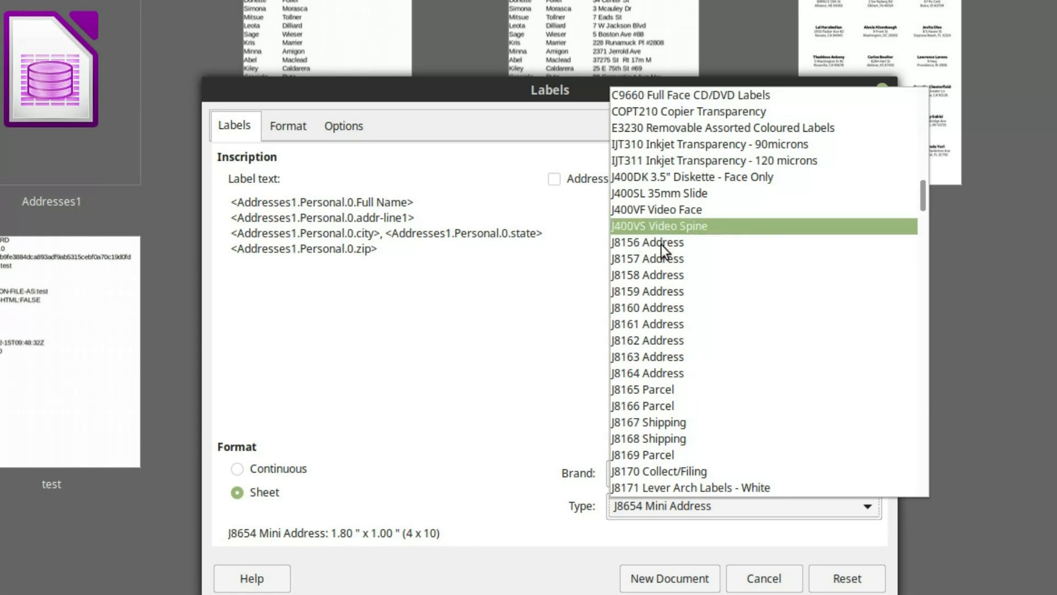
click(662, 244)
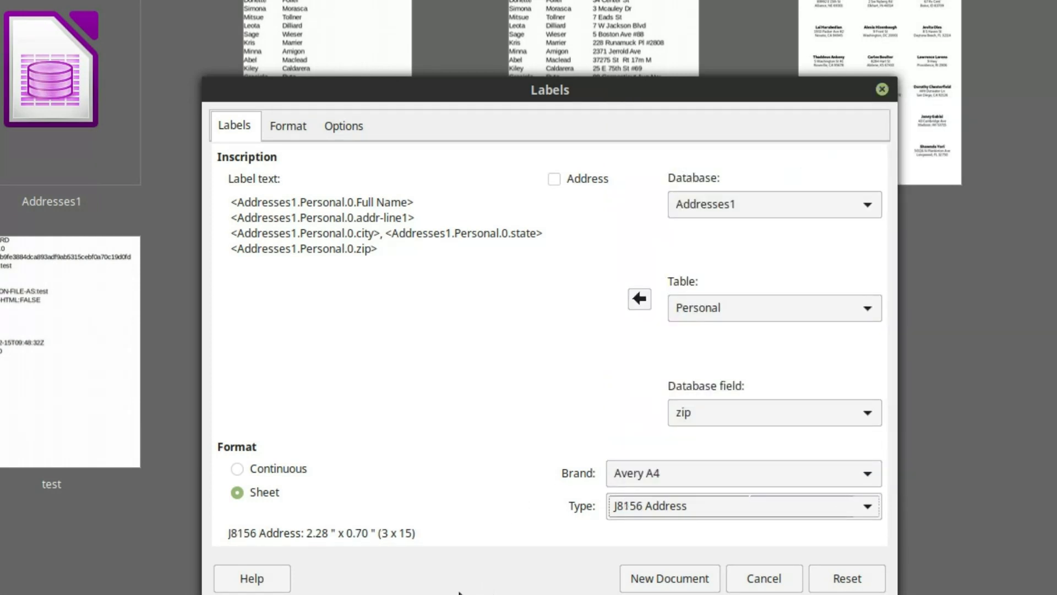
Browse through the neighbouring label types to compare their dimensions and return to J8156 Address.
key(Down)
key(Down)
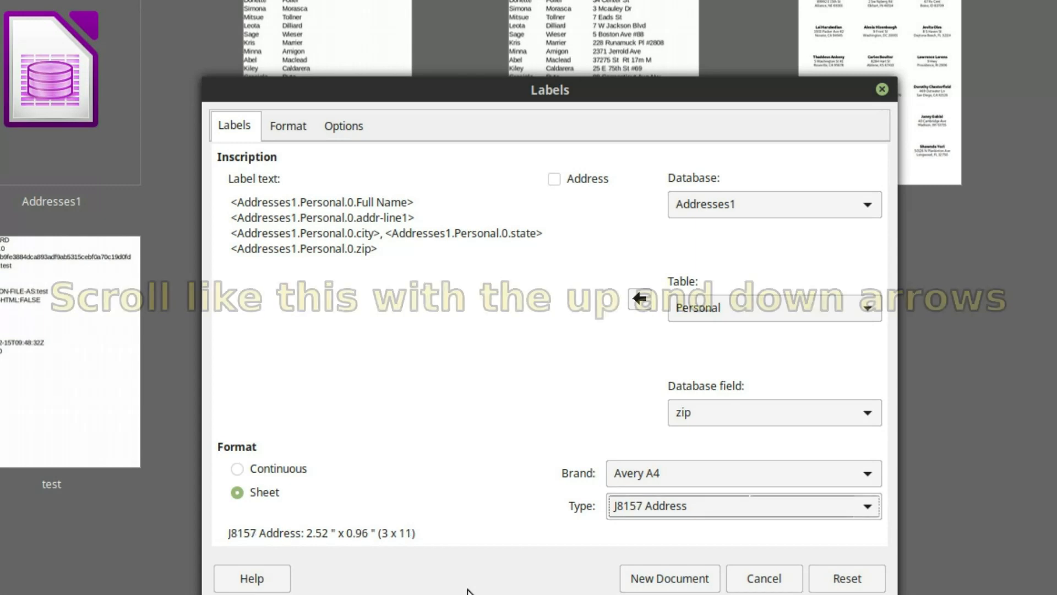
key(Down)
key(Down)
key(Down)
key(Down)
key(Down)
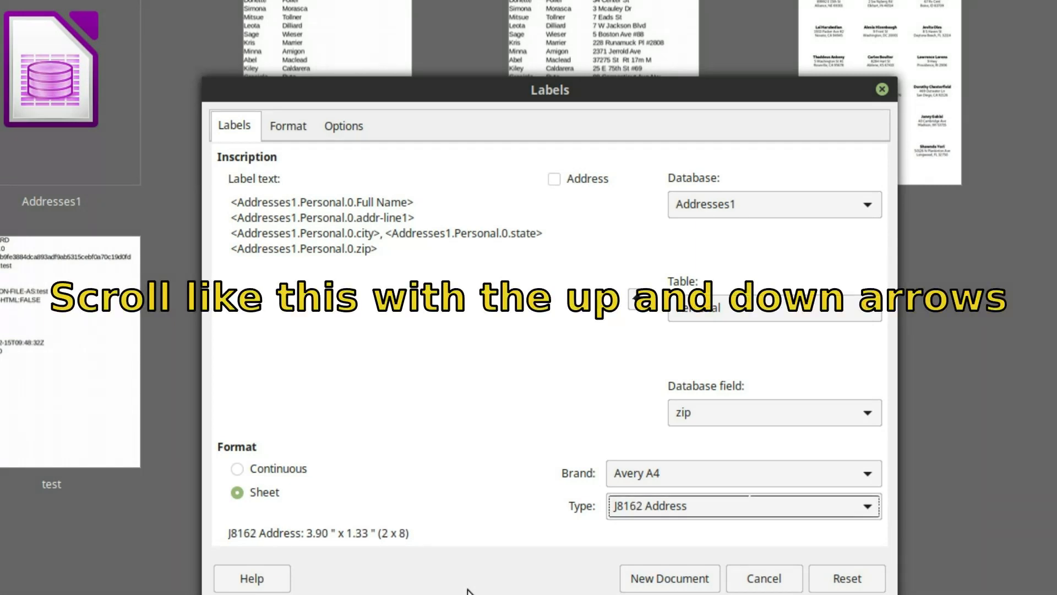
key(Down)
key(Down)
key(Down)
key(Down)
key(Down)
key(Down)
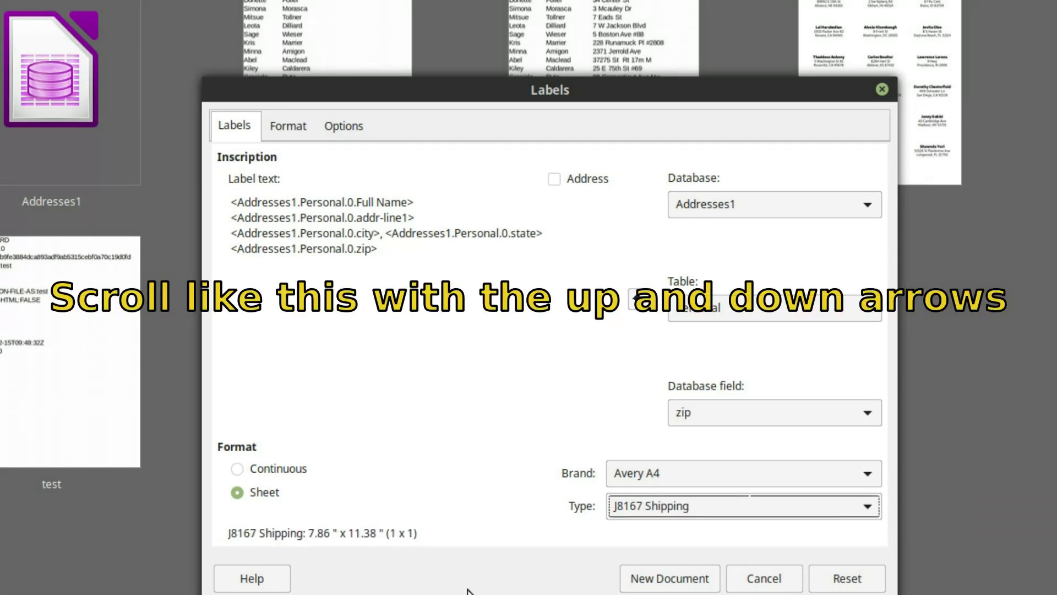
key(Down)
key(Up)
key(Up)
key(Up)
key(Up)
key(Up)
key(Up)
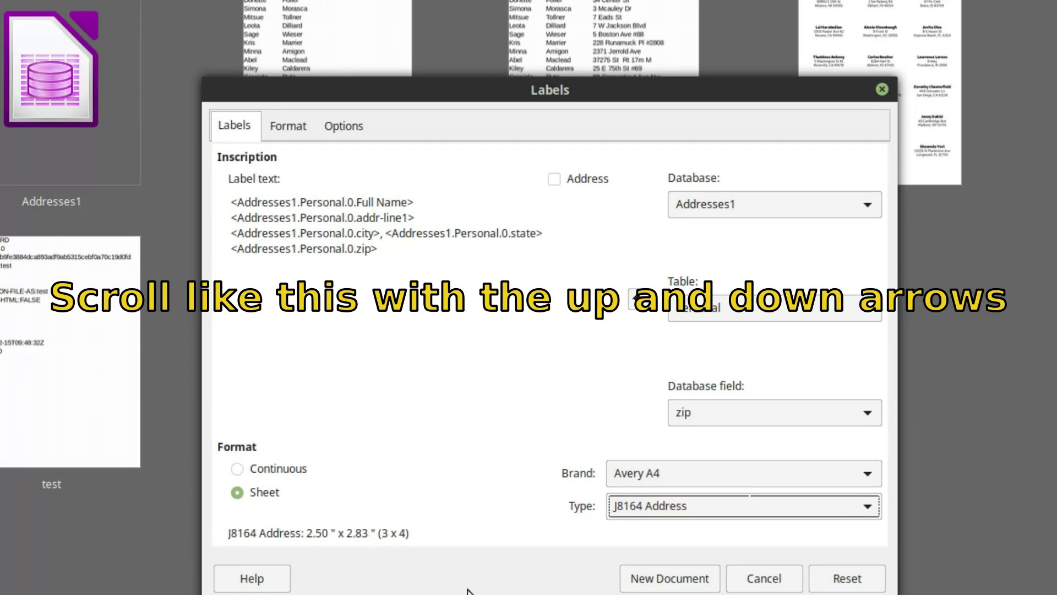
key(Up)
key(Up)
key(Up)
key(Up)
key(Up)
key(Up)
key(Up)
key(Up)
key(Up)
key(Up)
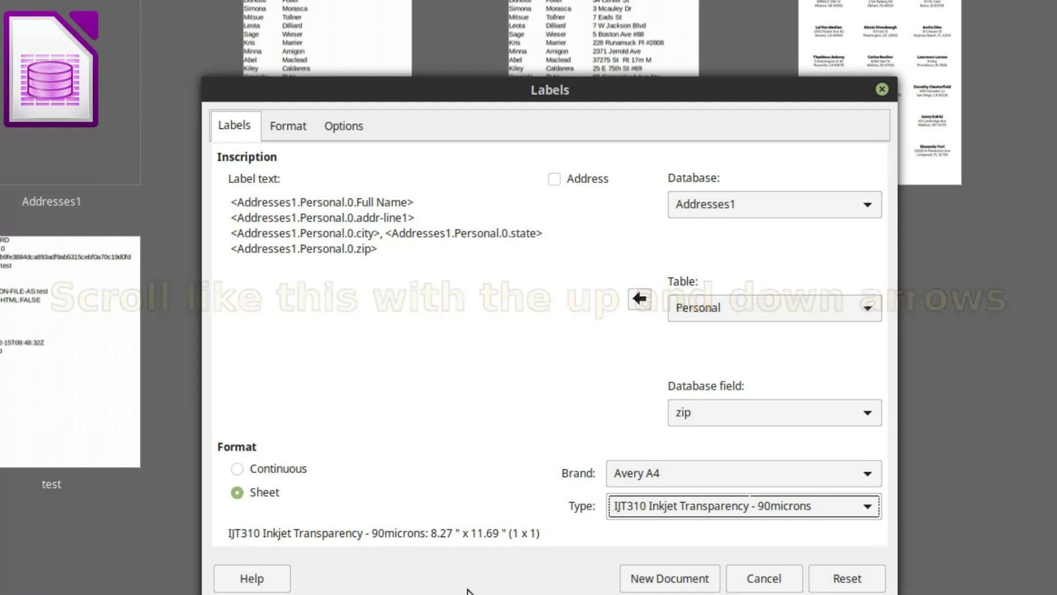
key(Down)
key(Down)
key(Down)
key(Down)
key(Down)
key(Down)
key(Up)
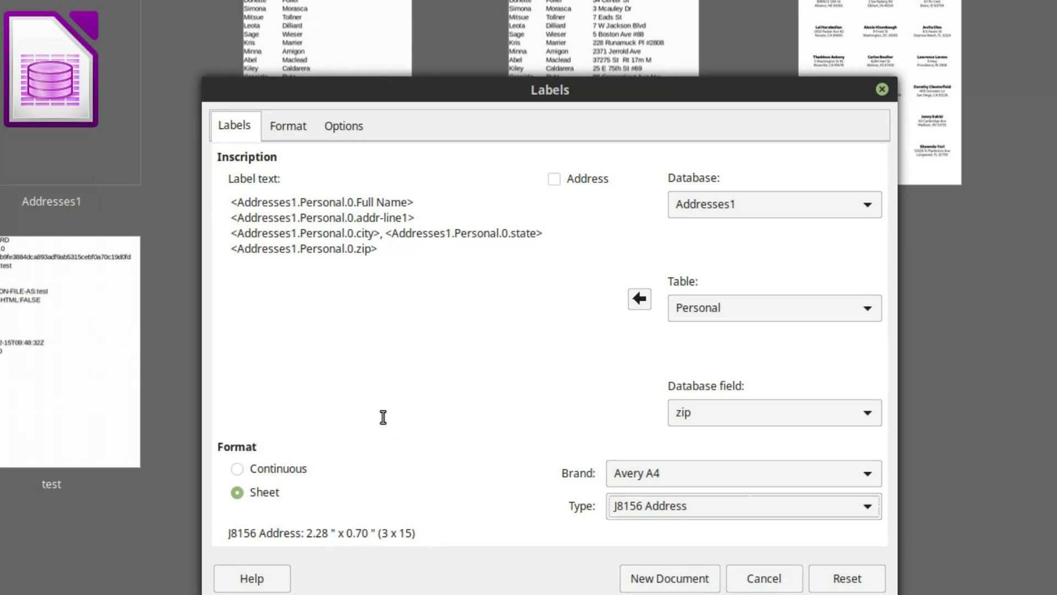
Review the distribution and format settings, create the new label document, and move the Synchronize window off the formatting toolbar.
click(349, 401)
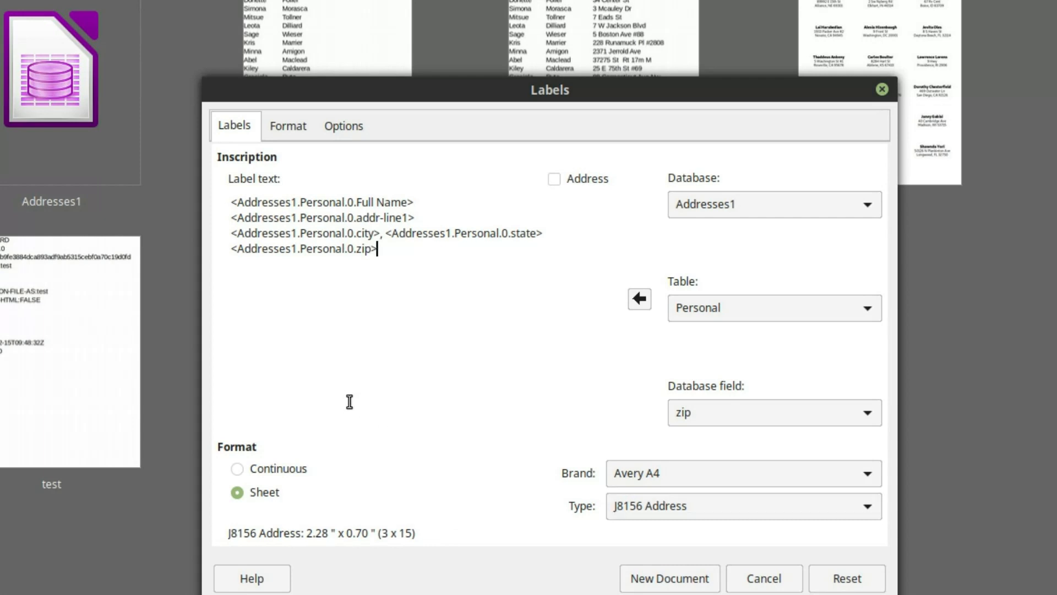
click(358, 128)
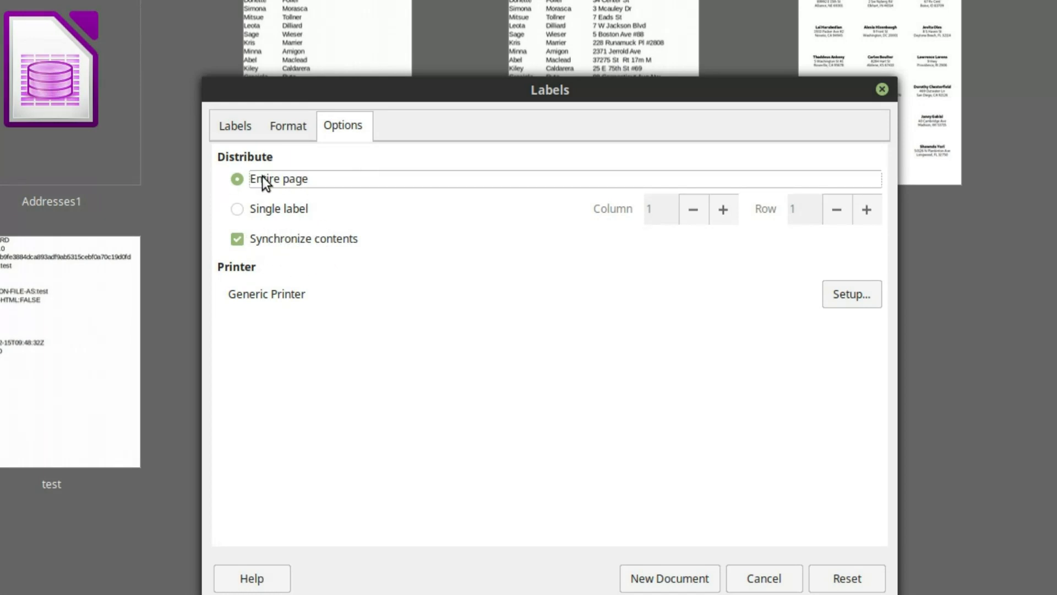
click(273, 124)
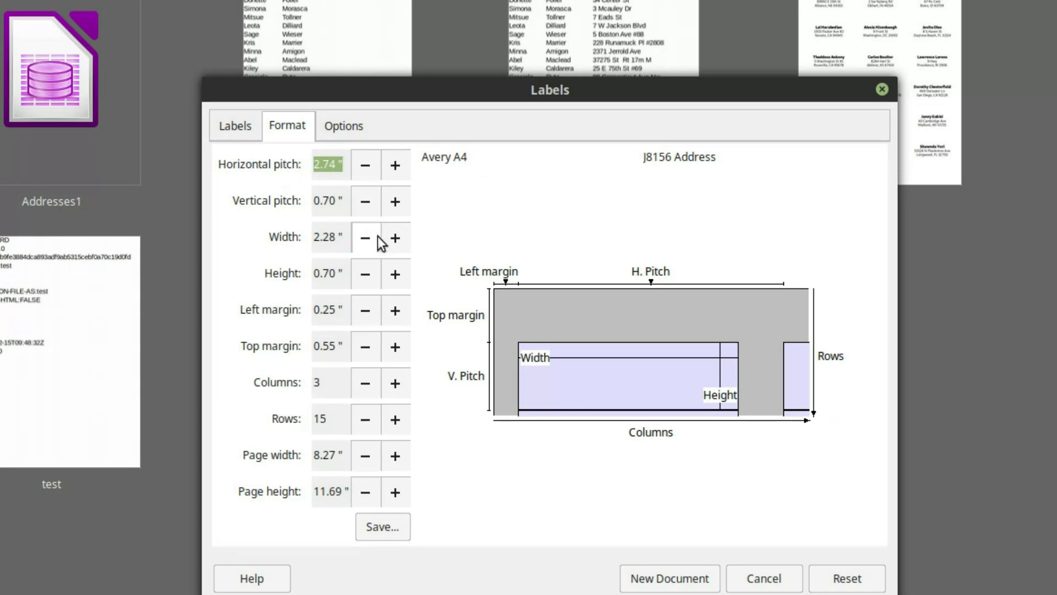
click(255, 134)
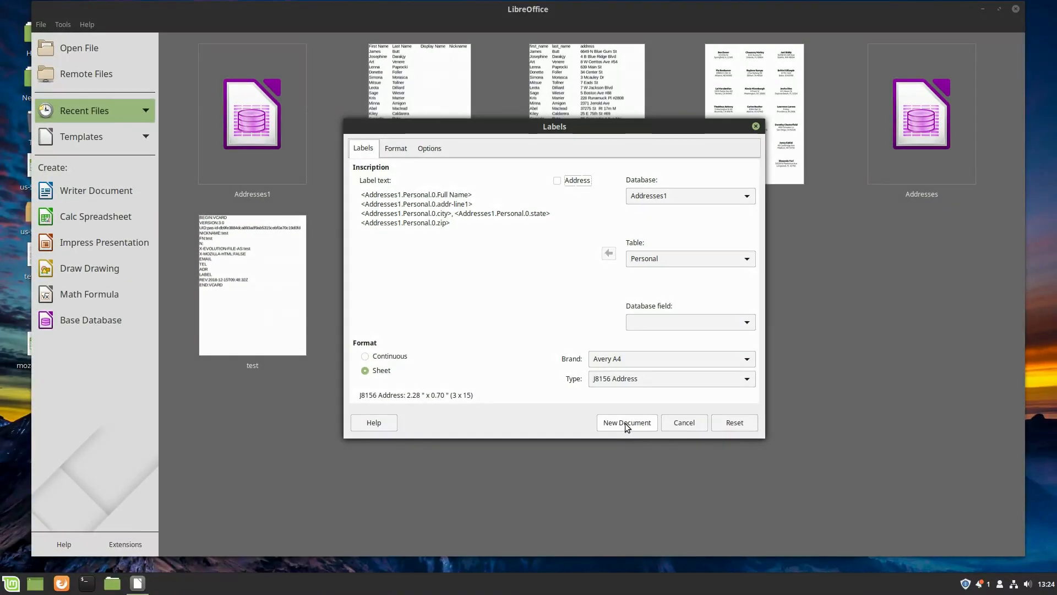
click(625, 423)
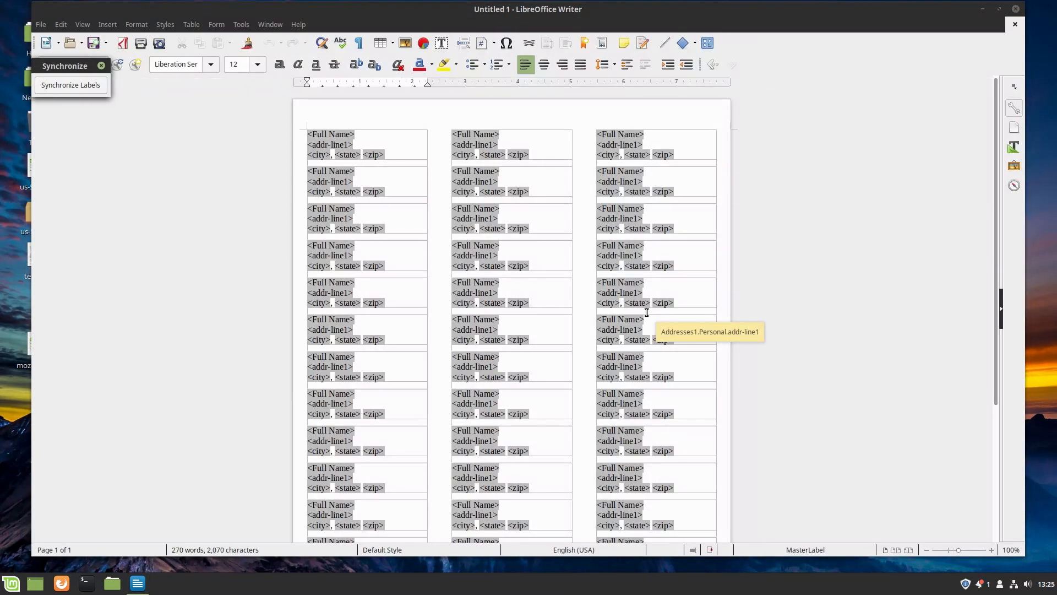
drag(65, 66, 167, 169)
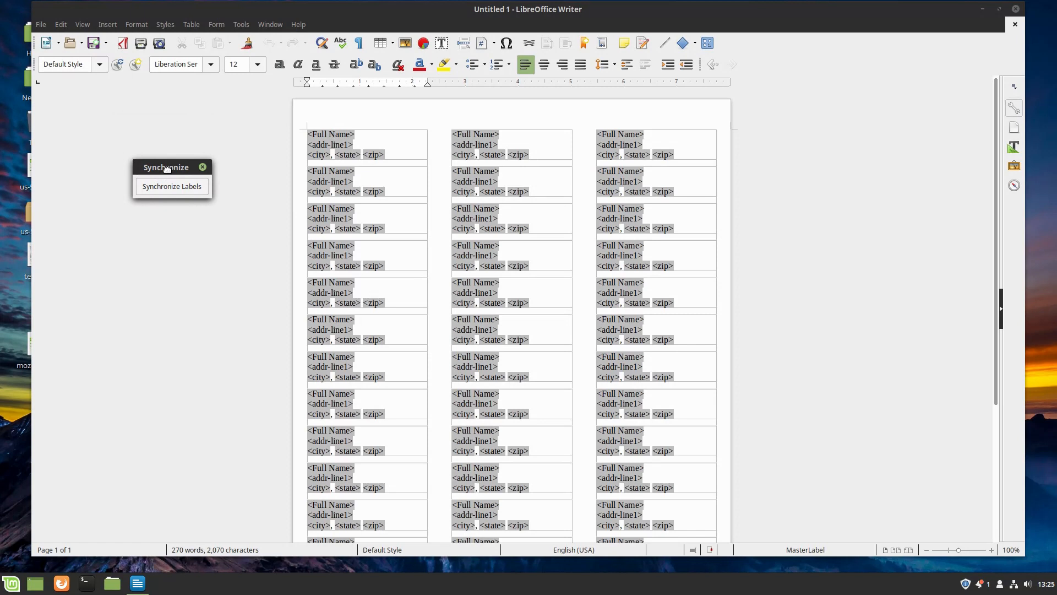
click(349, 144)
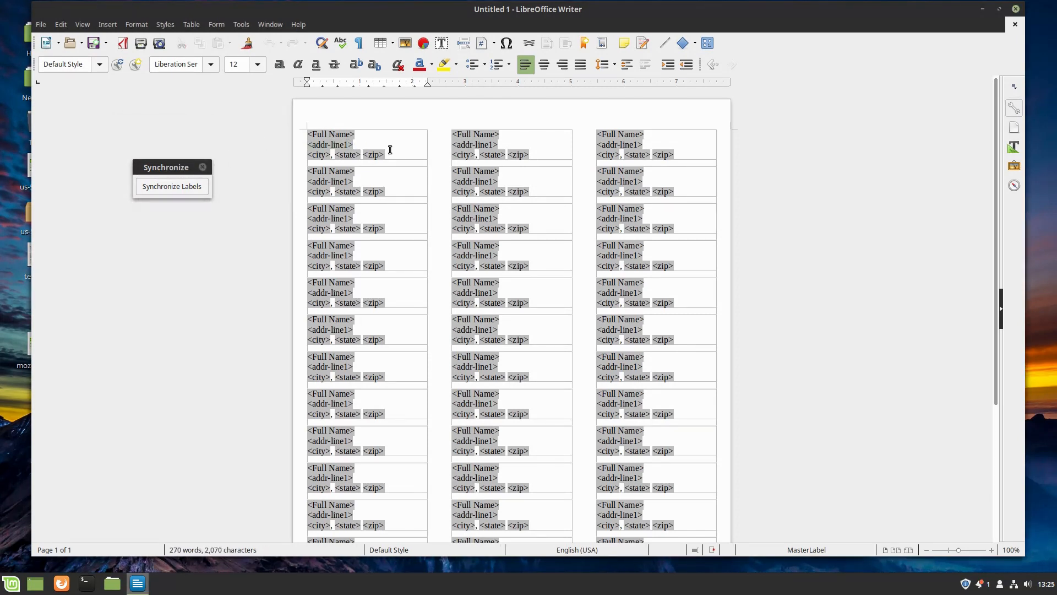
key(ctrl+a)
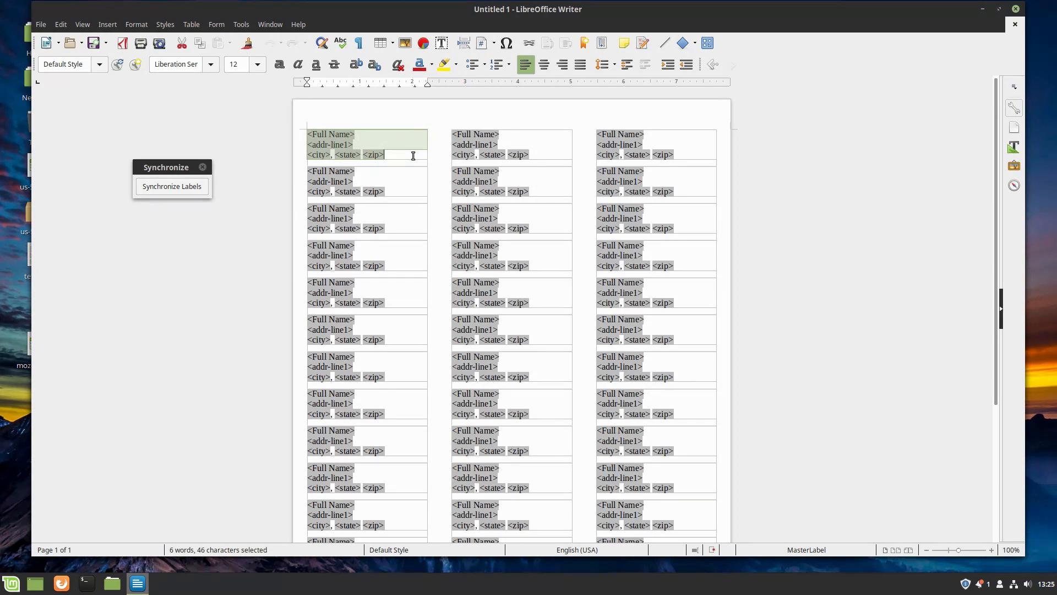
click(349, 136)
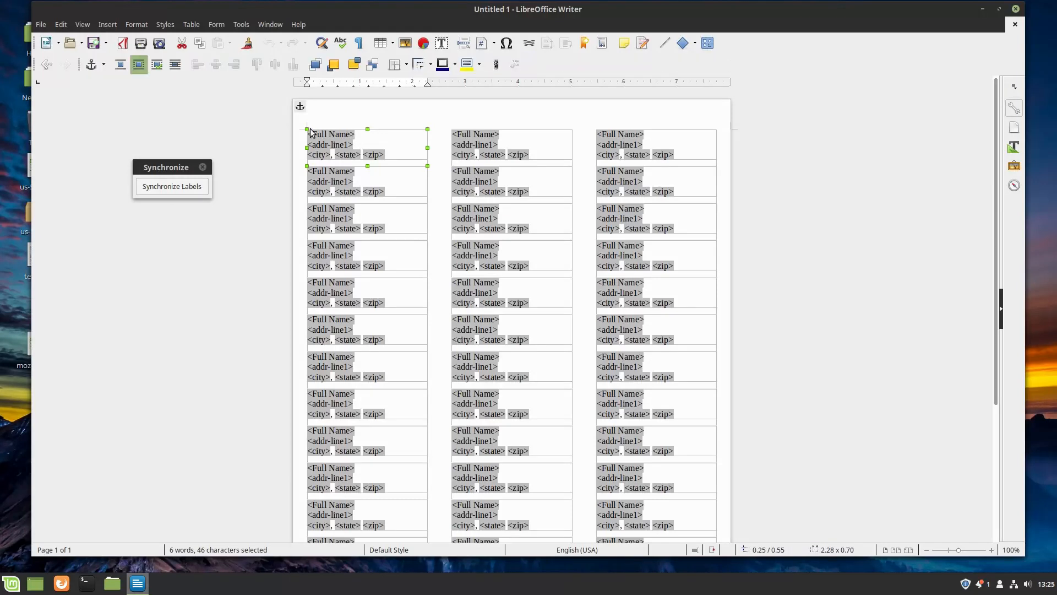
double_click(309, 131)
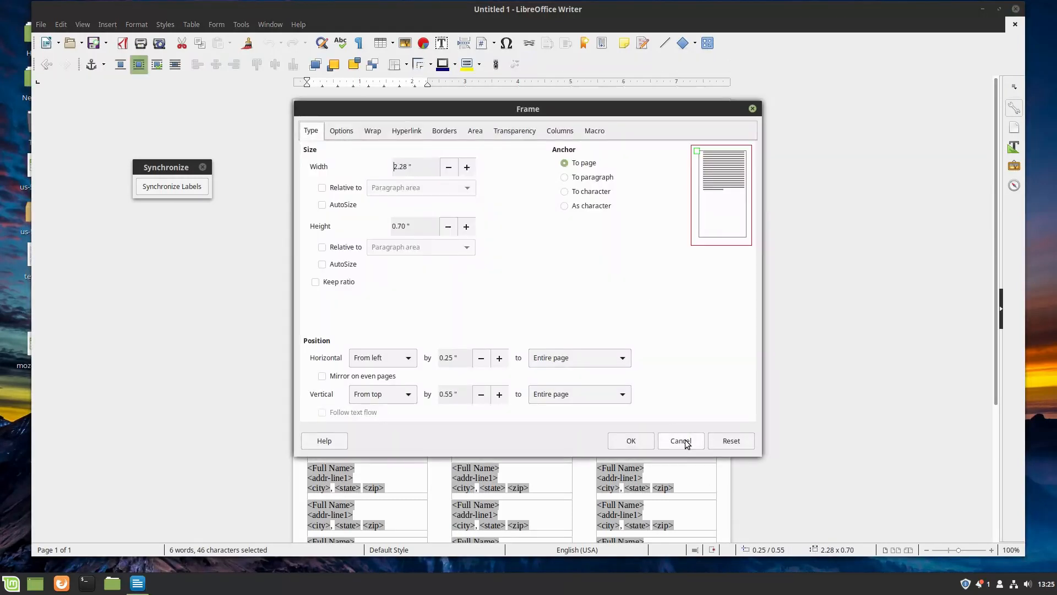
click(681, 440)
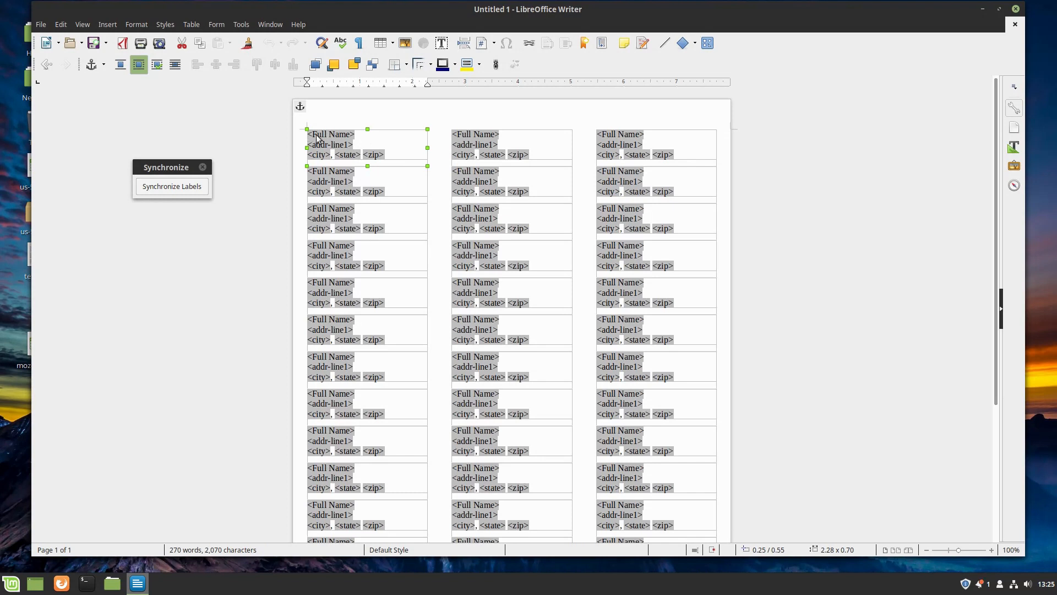
click(367, 187)
Format the Full Name field in the first label as bold text in the Cantarell Extra Bold font.
click(346, 133)
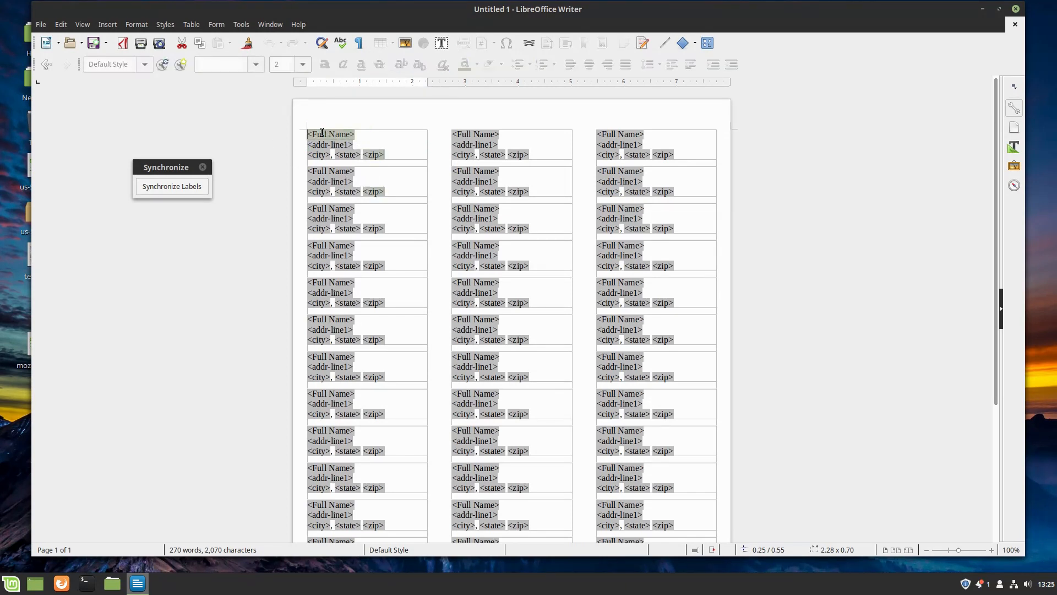
click(255, 64)
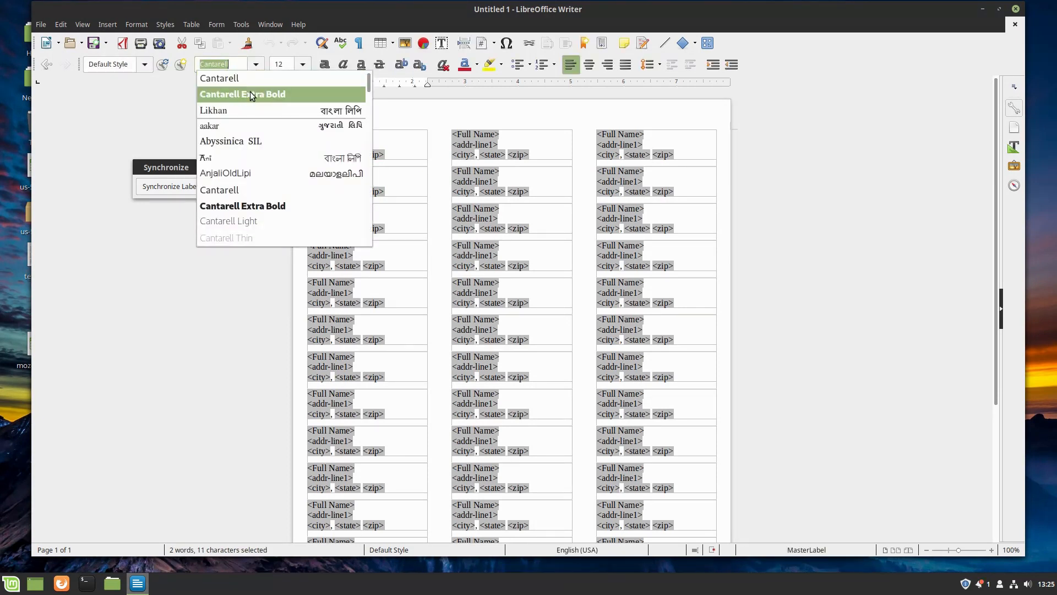
click(259, 94)
click(324, 64)
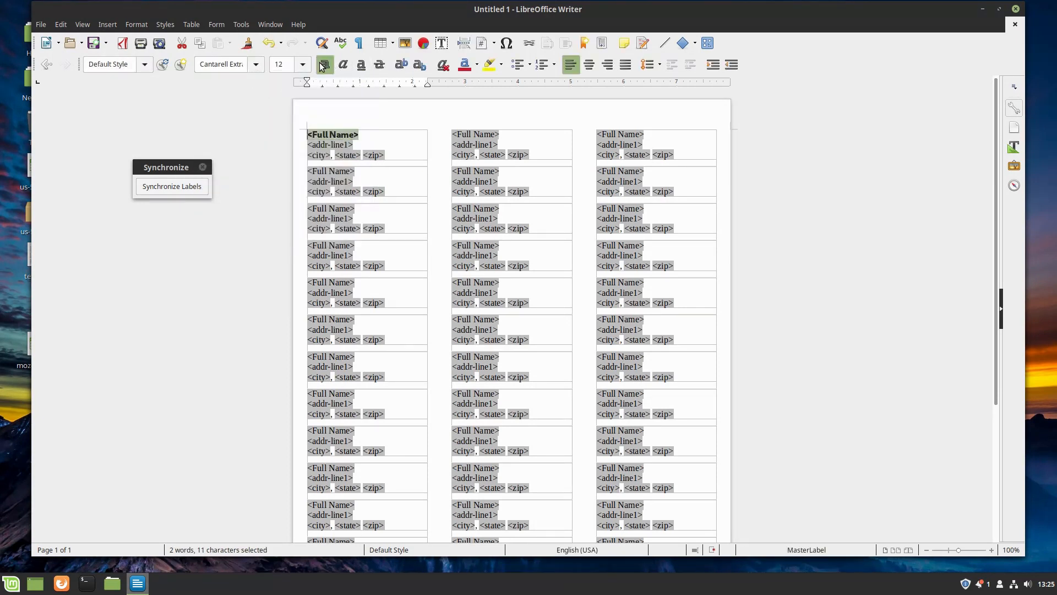
Set the address, city, state and zip lines of the first label to font size 11.
click(345, 155)
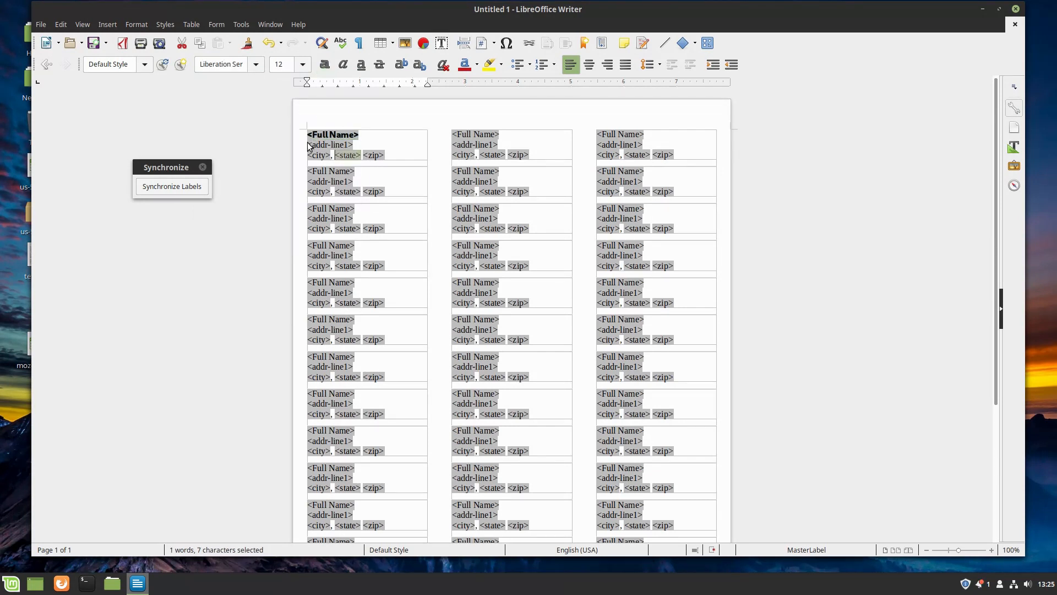
drag(311, 144, 411, 161)
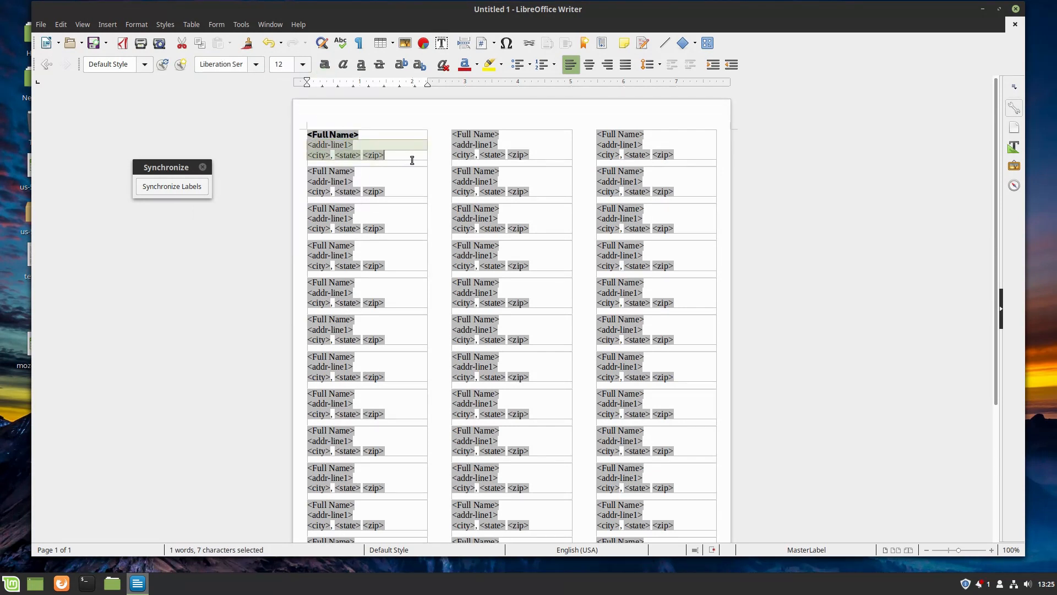
click(304, 64)
click(289, 115)
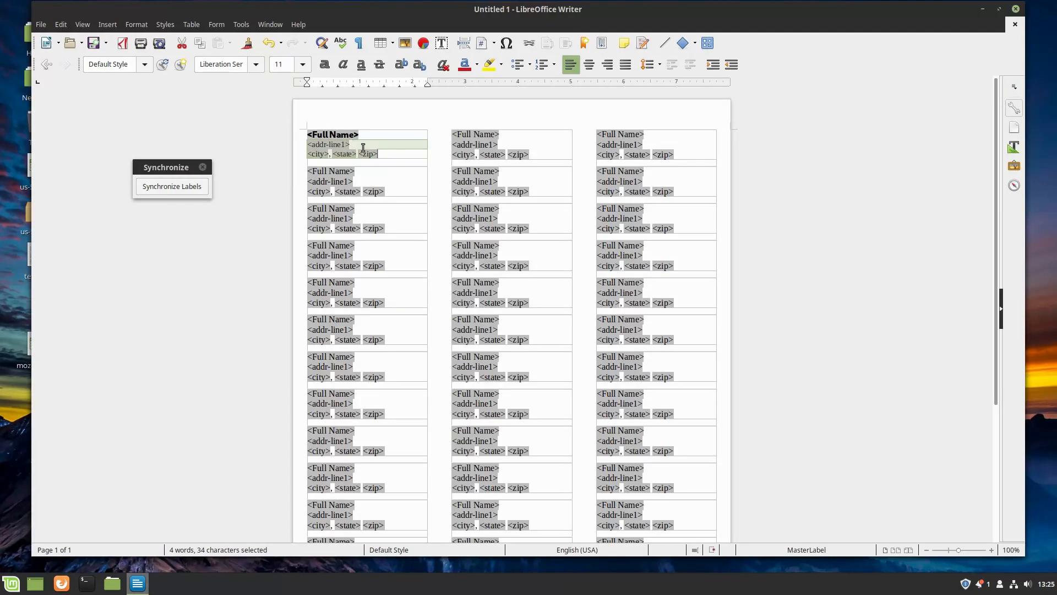
Centre all the text in the first label and synchronize the formatting to every other label.
click(391, 153)
key(ctrl+a)
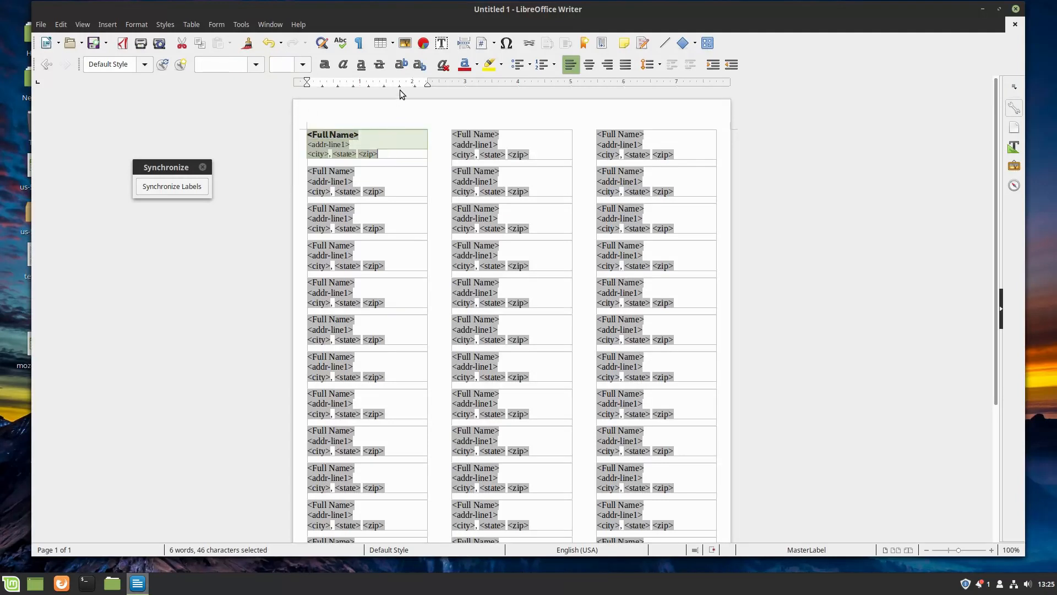
click(589, 64)
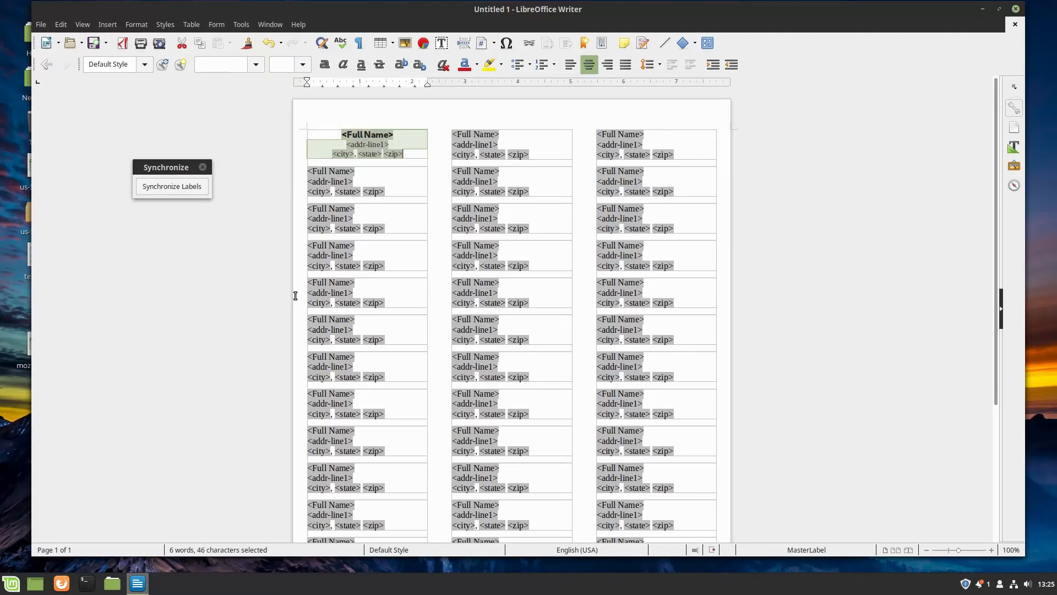
click(172, 187)
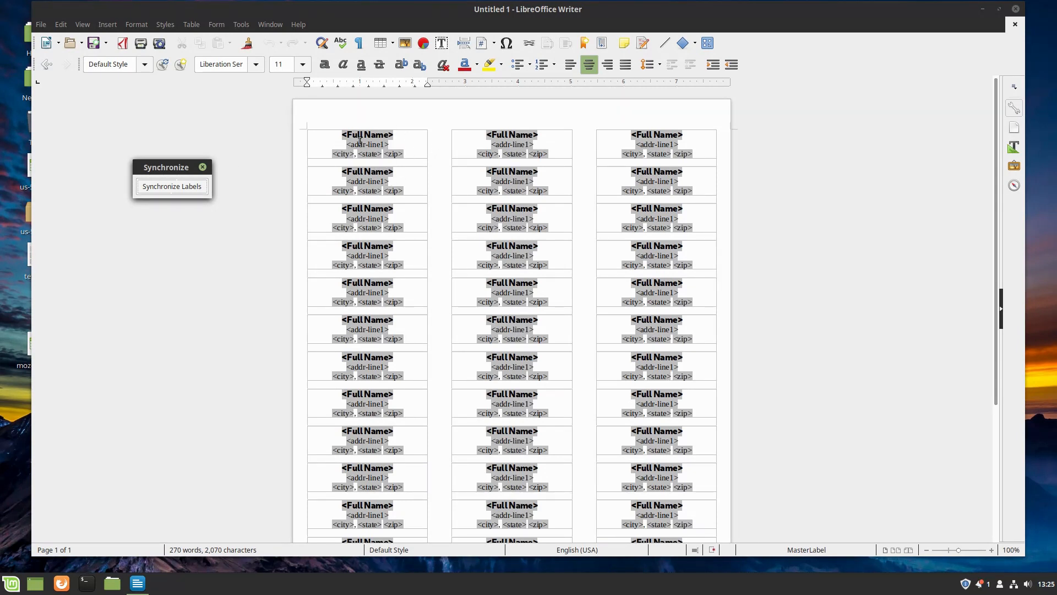
Print the labels as a form letter with all records, outputting to a file as a single document.
click(42, 27)
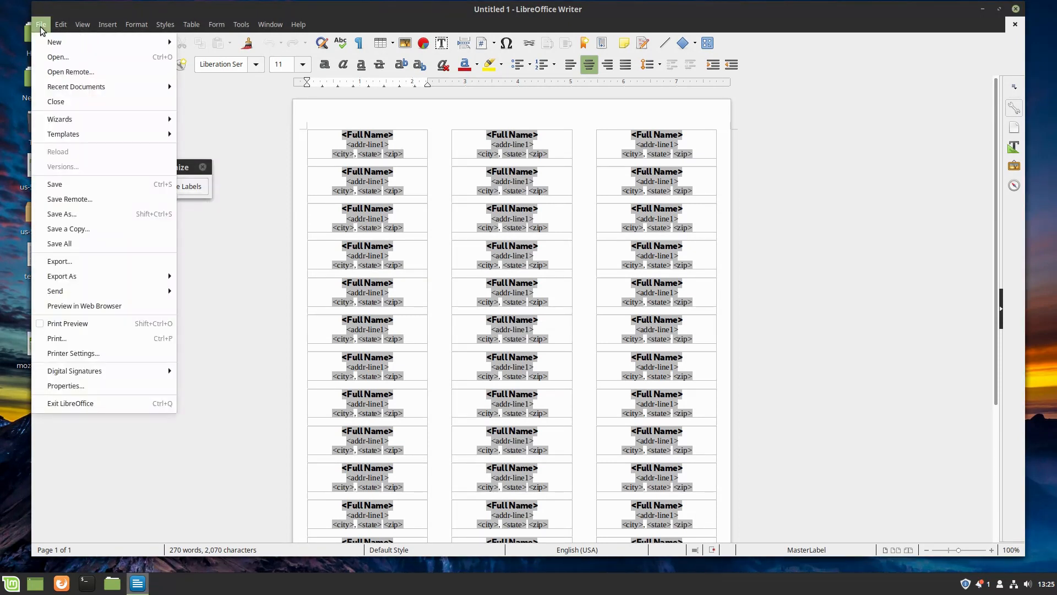
click(73, 339)
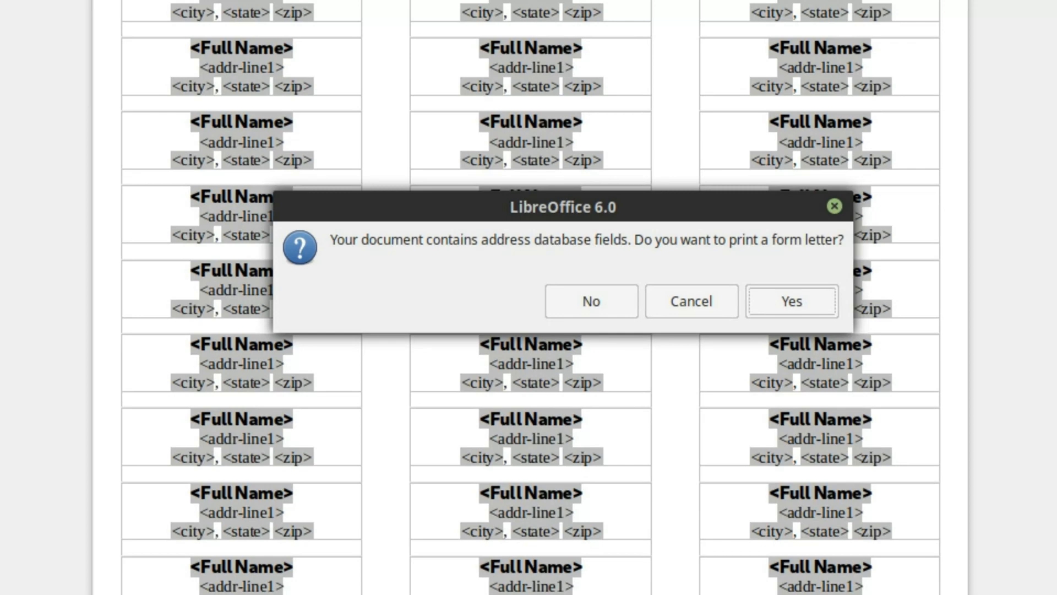
click(791, 304)
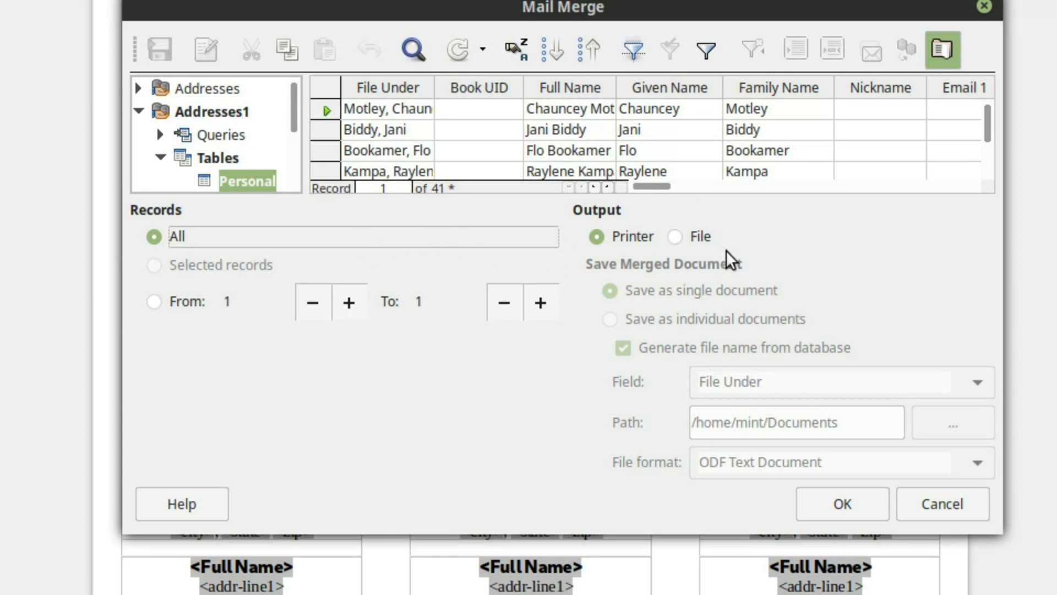
click(676, 237)
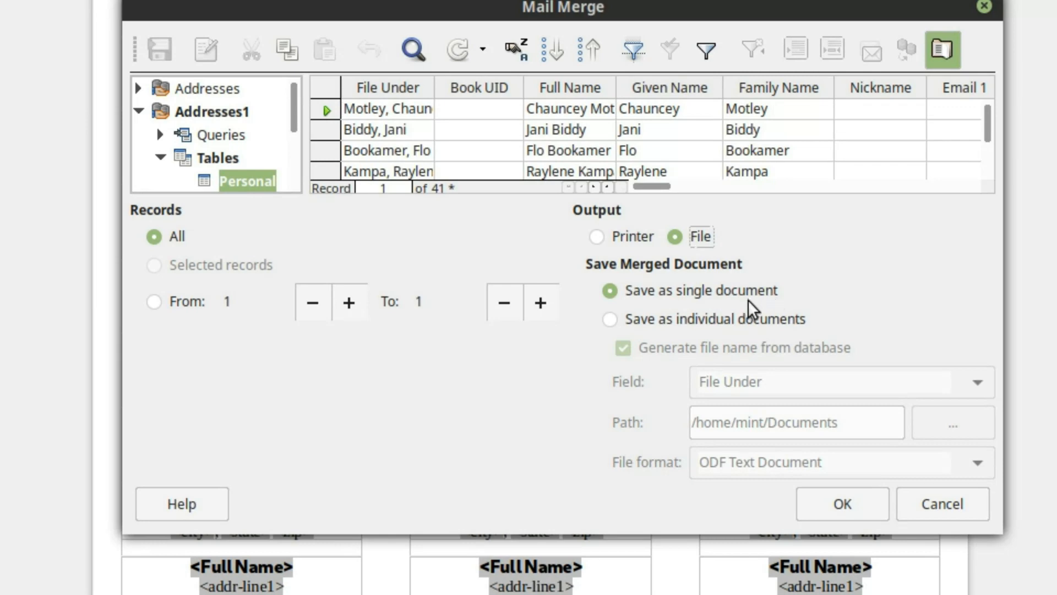
click(875, 498)
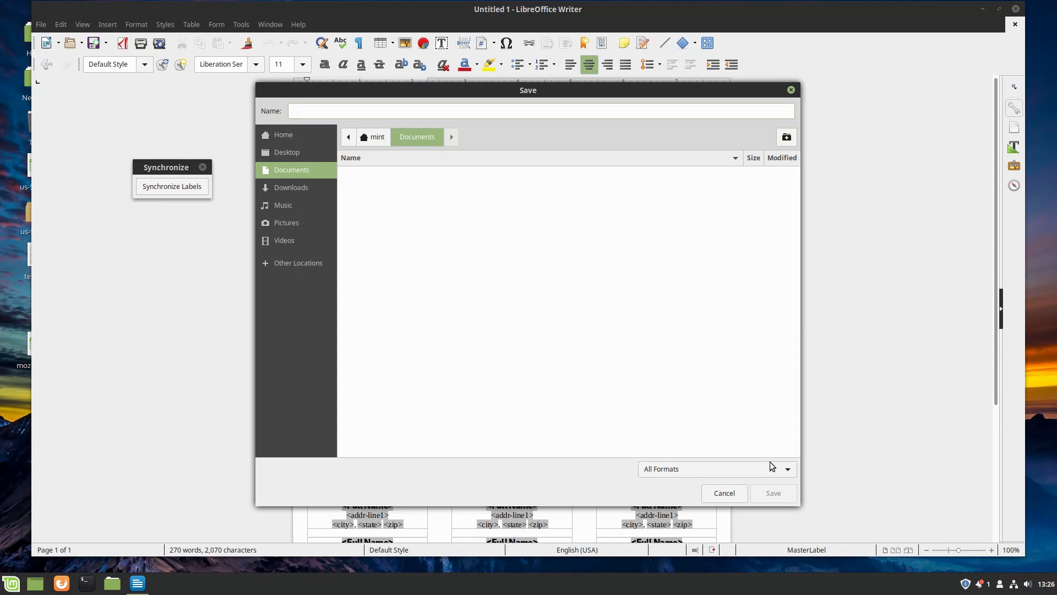
Save the merged labels to the Desktop in PDF format under the name test.
click(786, 469)
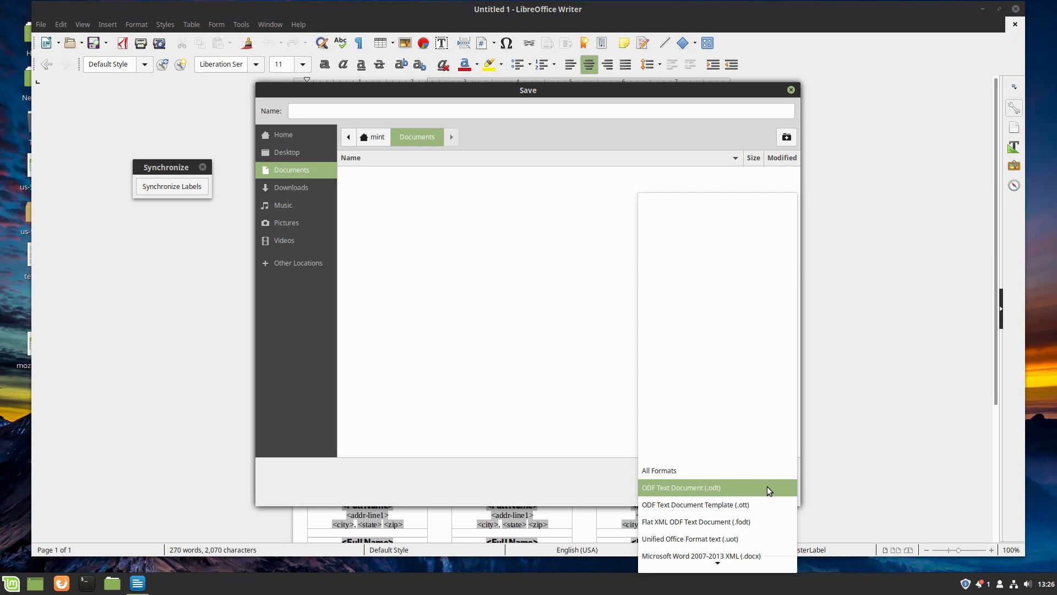
scroll(768, 487, down, 5)
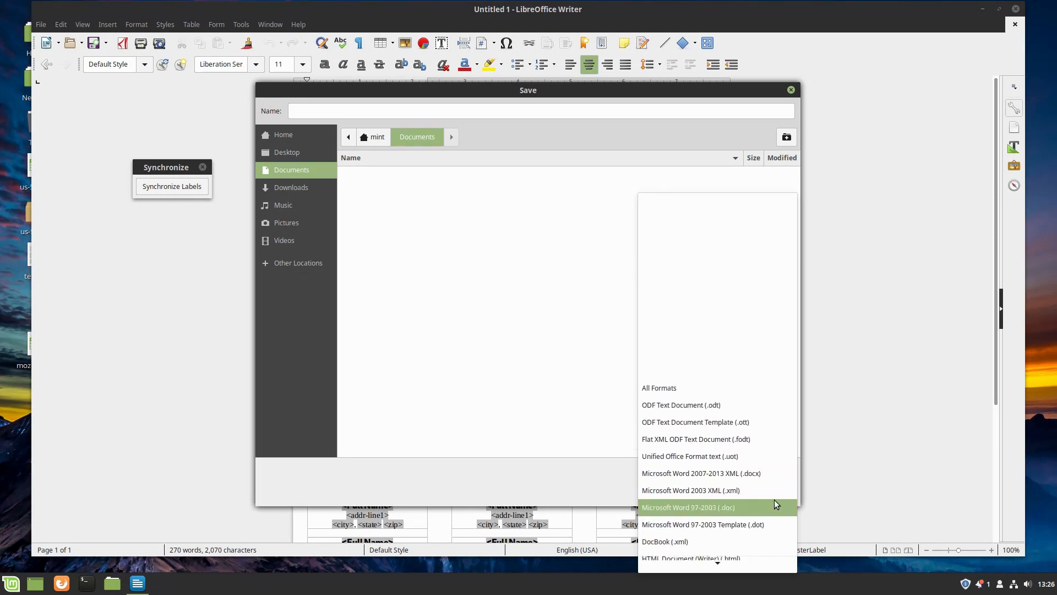
scroll(754, 518, down, 5)
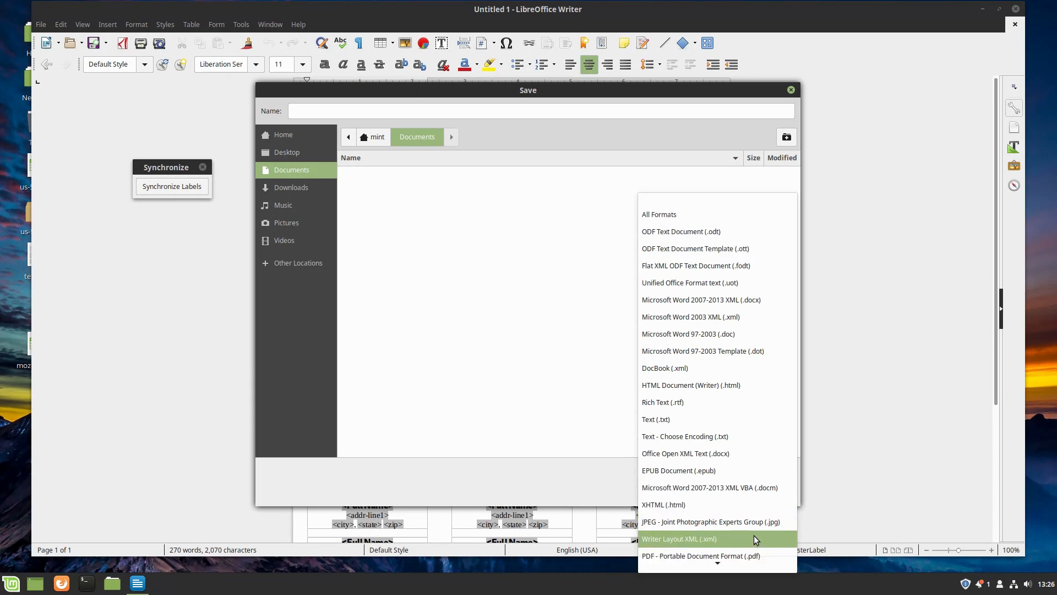
click(743, 545)
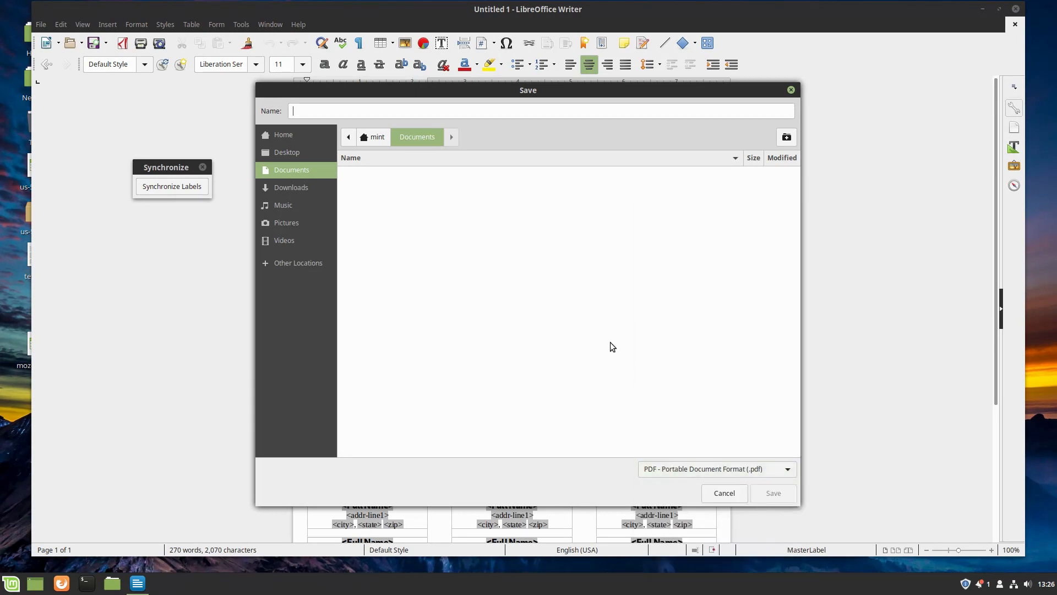
click(270, 152)
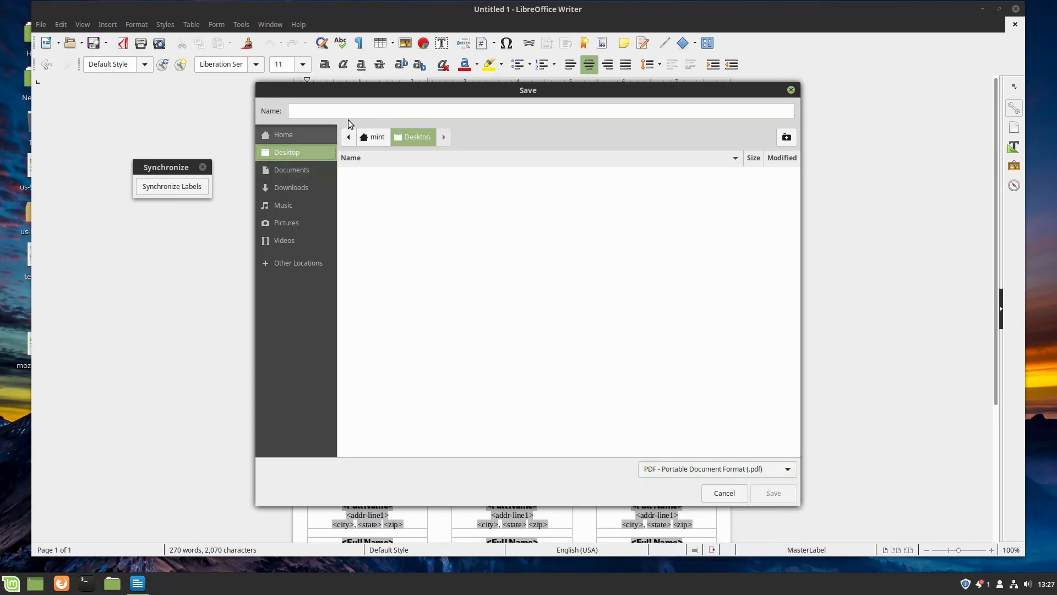
text(test)
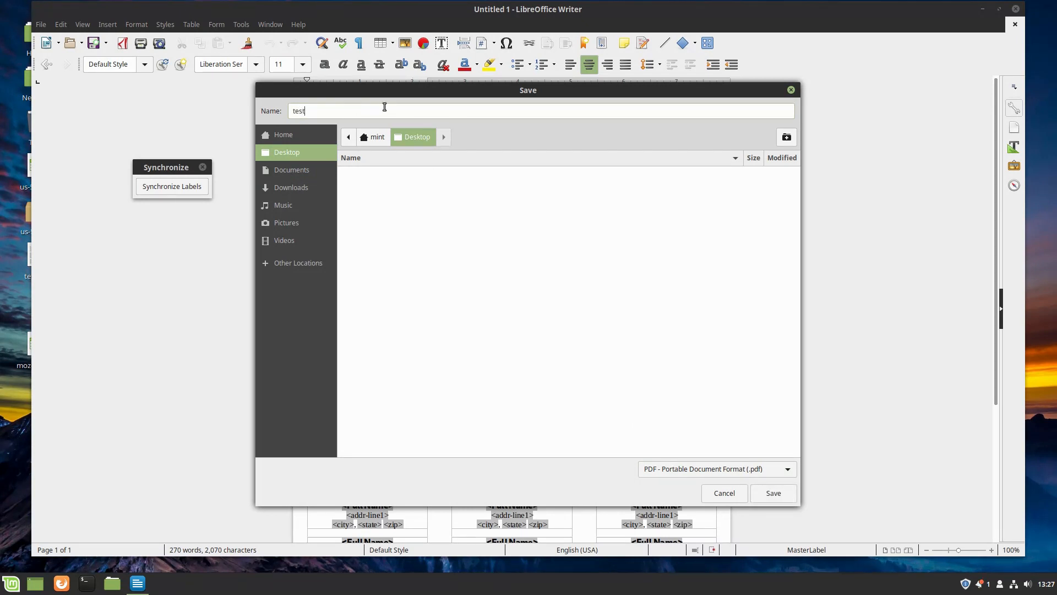
click(774, 494)
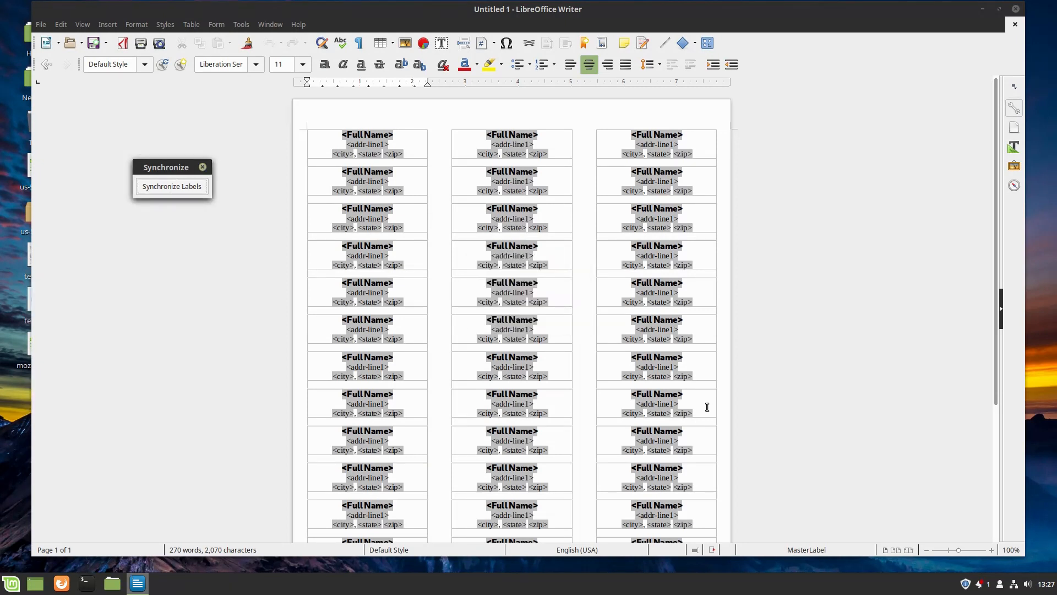
Open test.pdf from the desktop, check the merged labels across its pages, and close it.
click(35, 583)
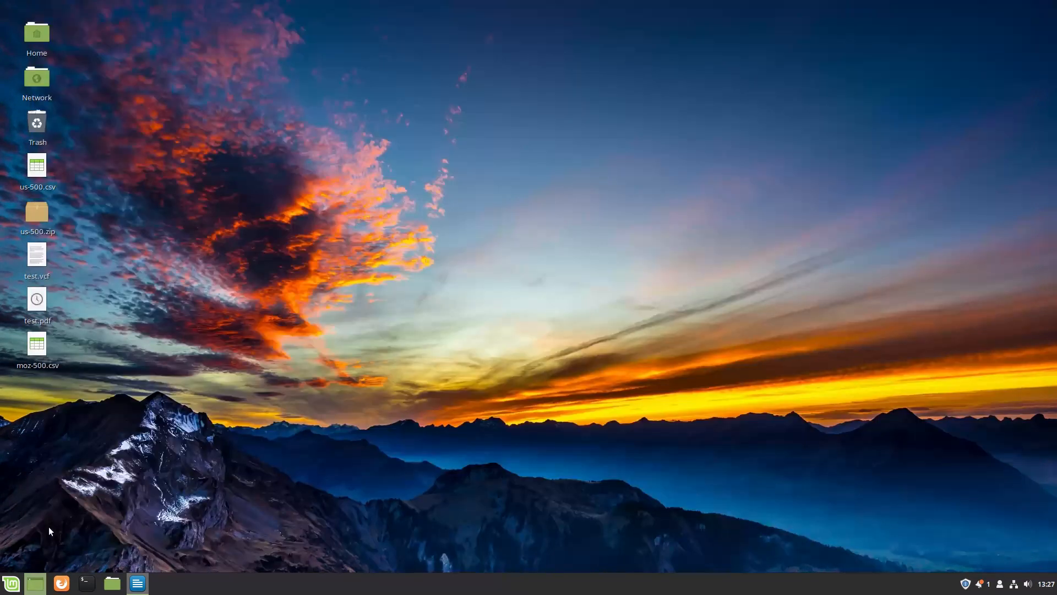
double_click(37, 304)
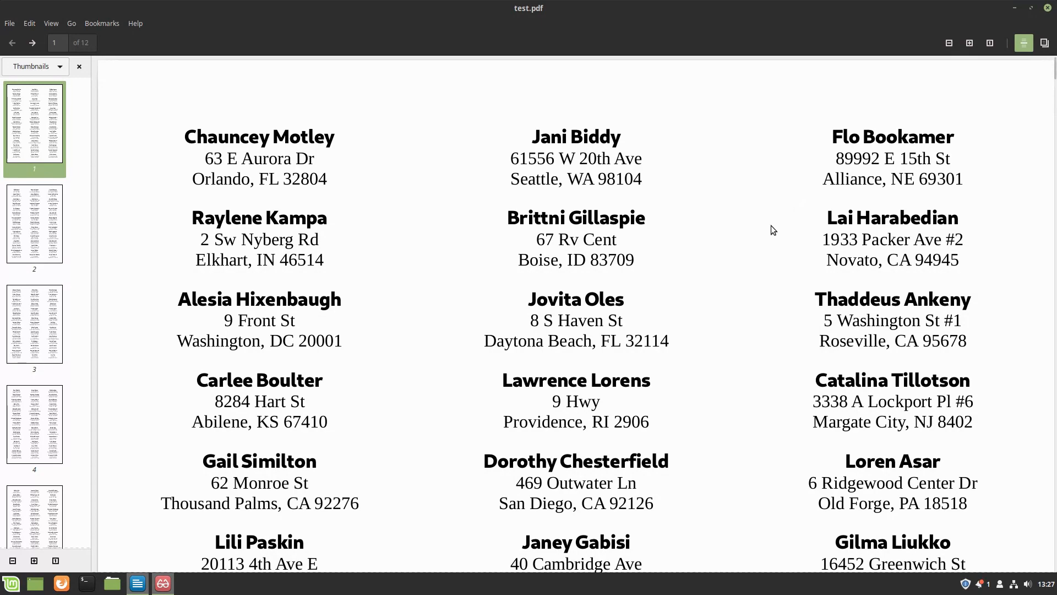
scroll(771, 240, down, 10)
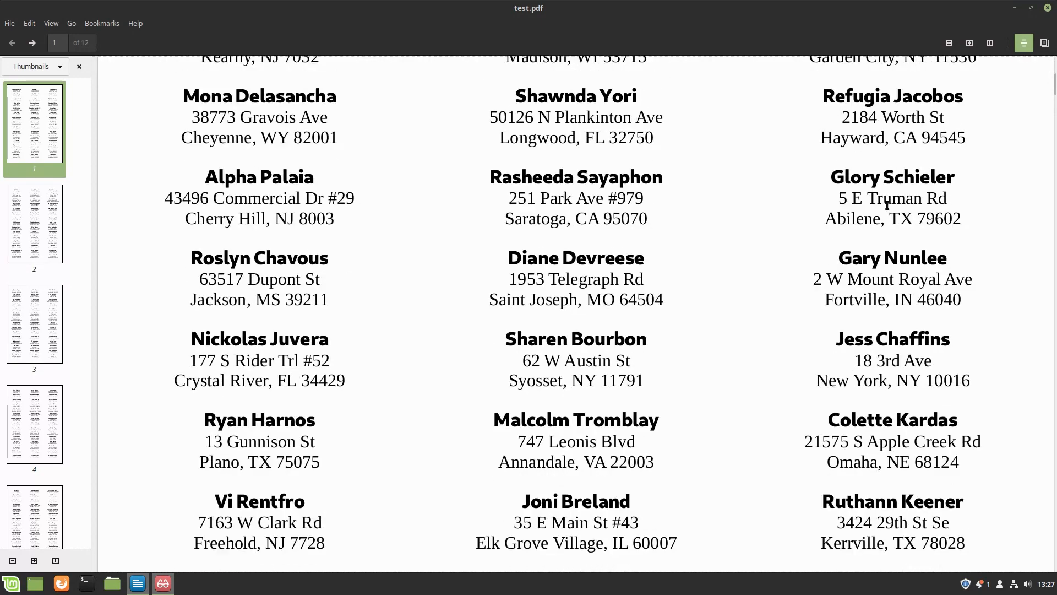
scroll(862, 224, down, 20)
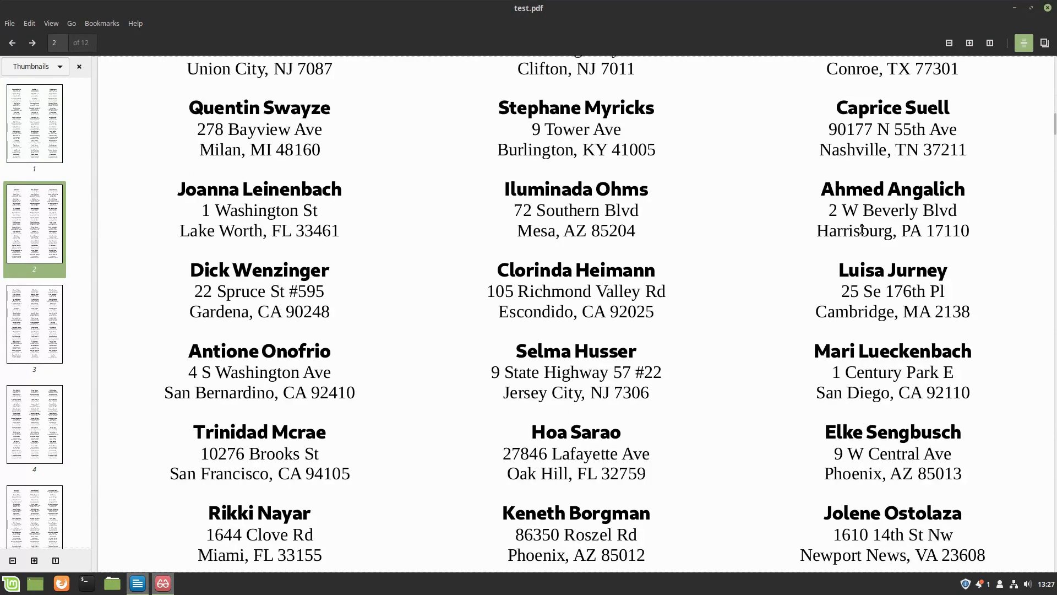
scroll(861, 230, down, 11)
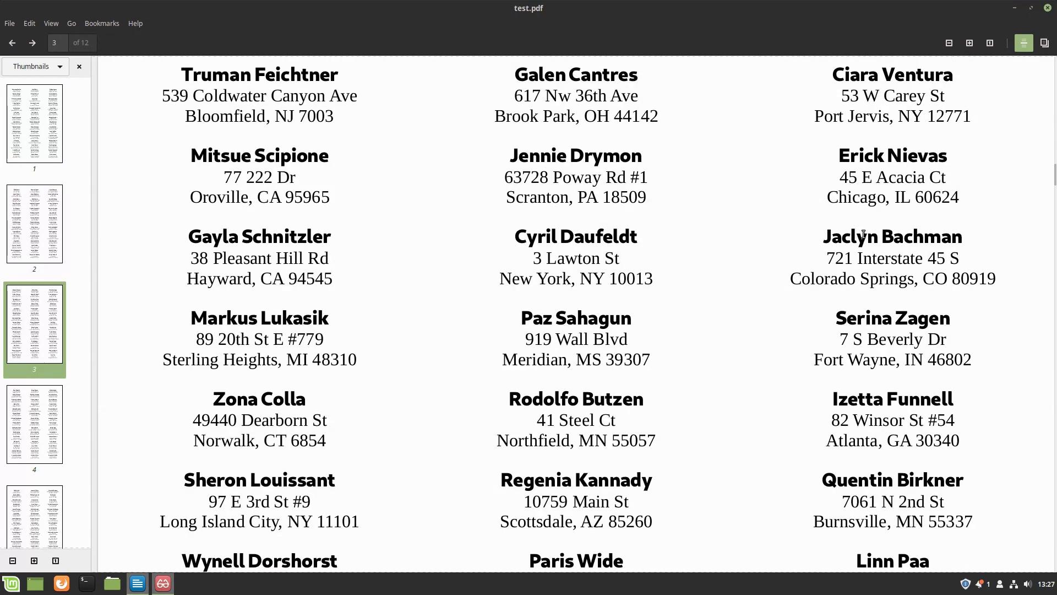
scroll(864, 237, up, 20)
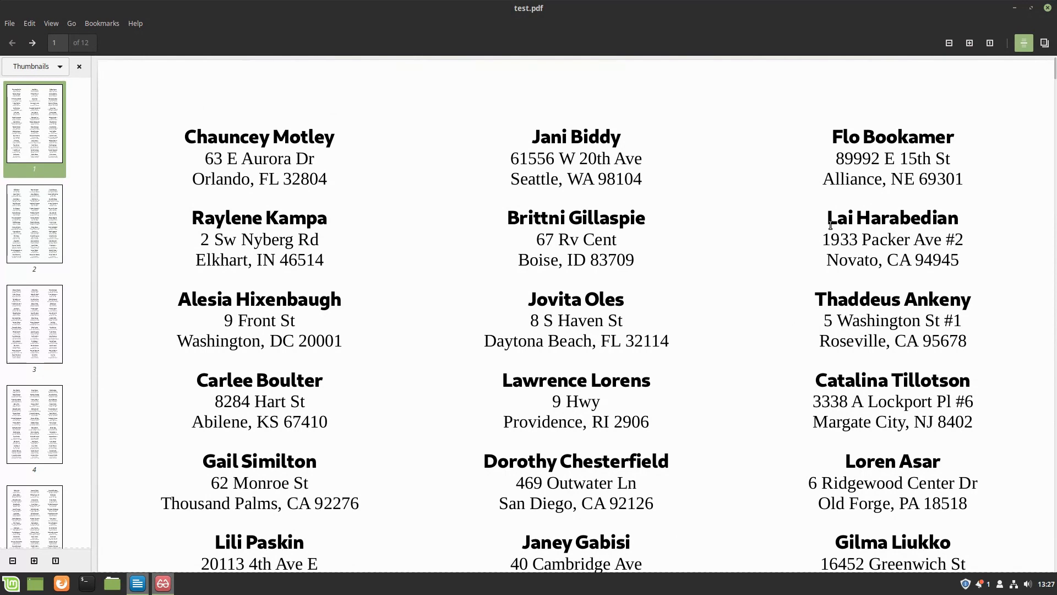
click(1048, 8)
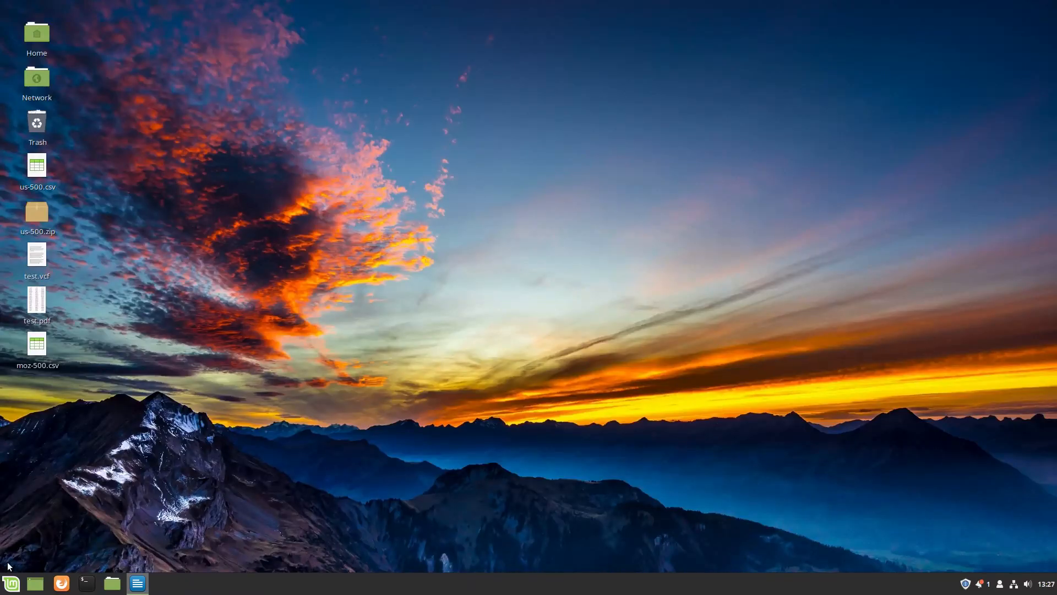
Switch to Evolution and start a new contact in the Personal address book, entering the contact's full name.
click(18, 588)
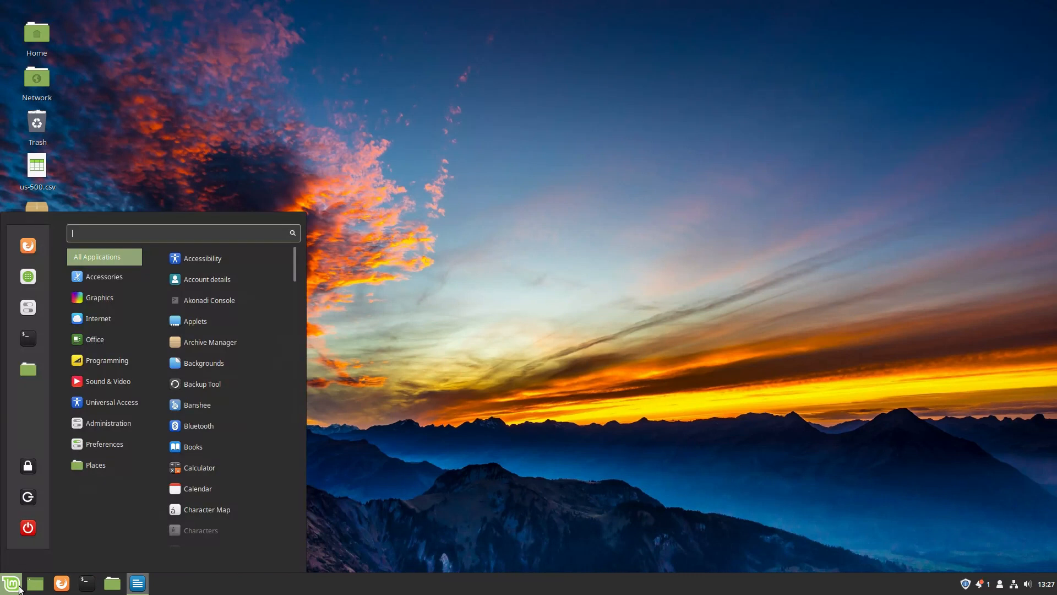
text(ev)
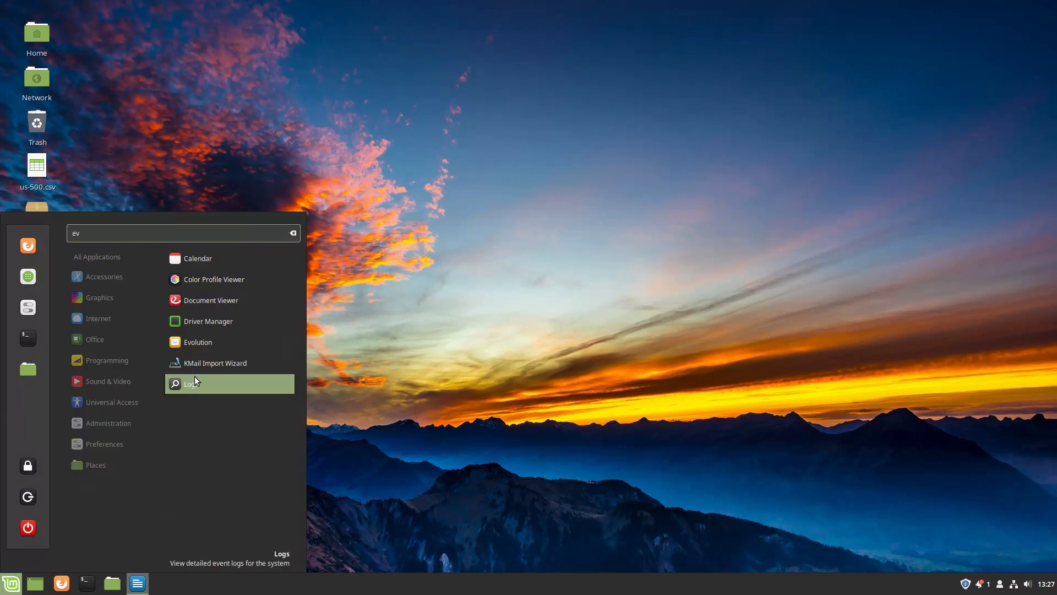
click(211, 341)
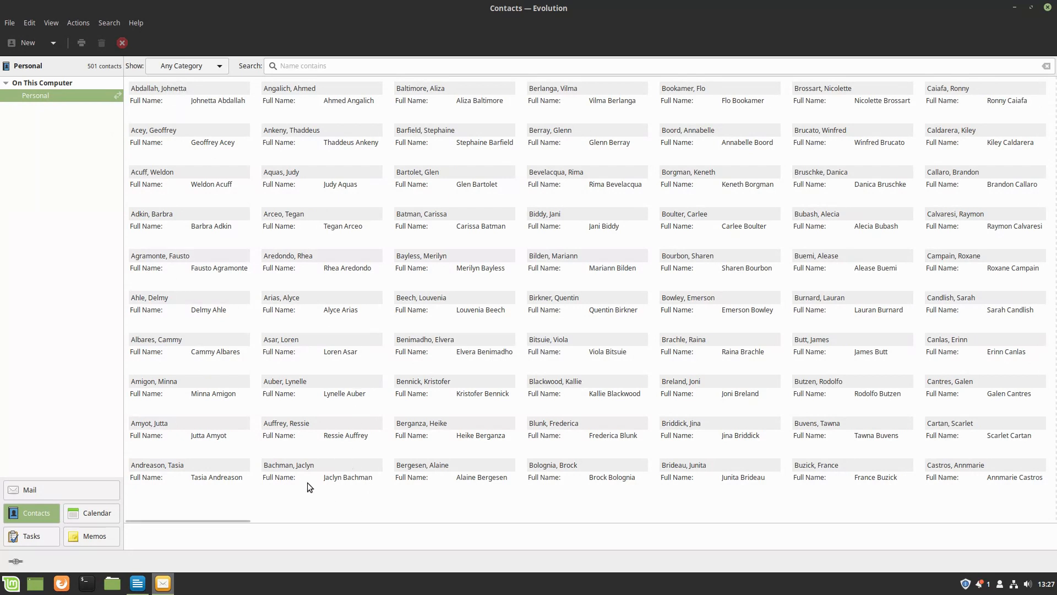
click(33, 44)
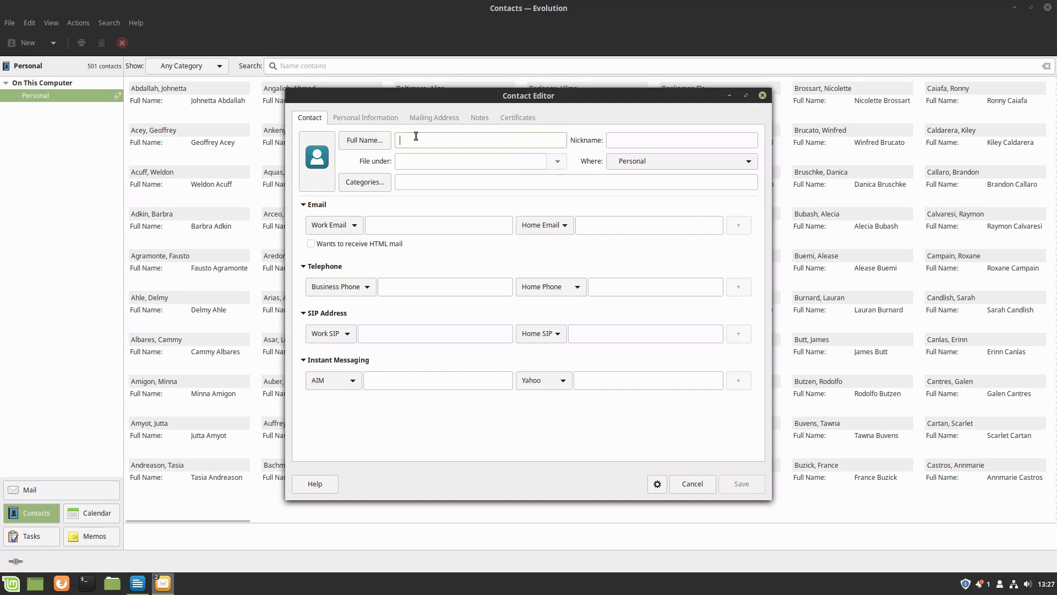
text(John)
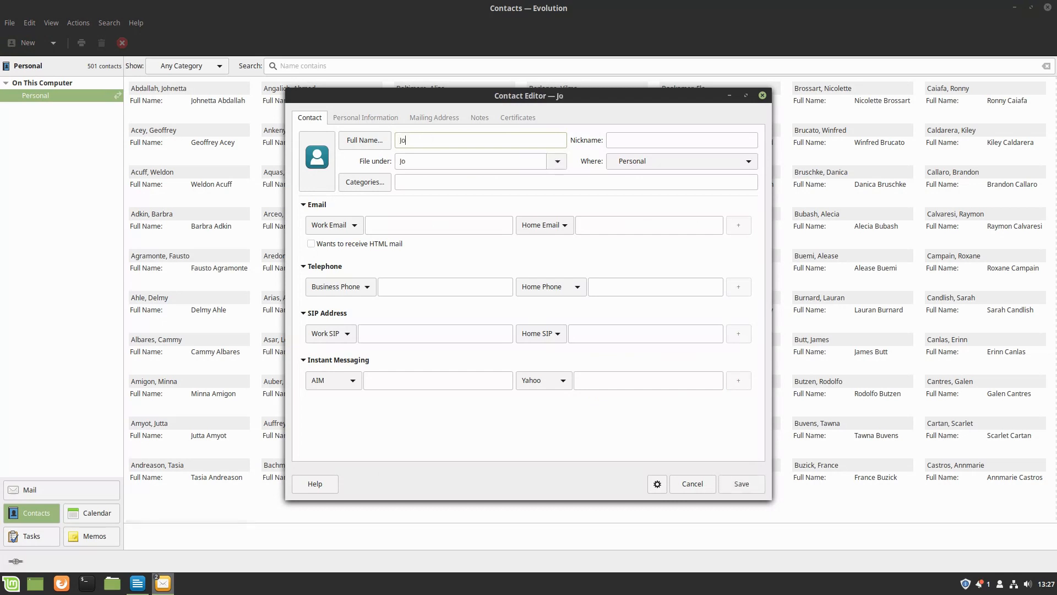
key(BackSpace)
key(BackSpace)
key(BackSpace)
key(BackSpace)
key(BackSpace)
text(Alla Baba)
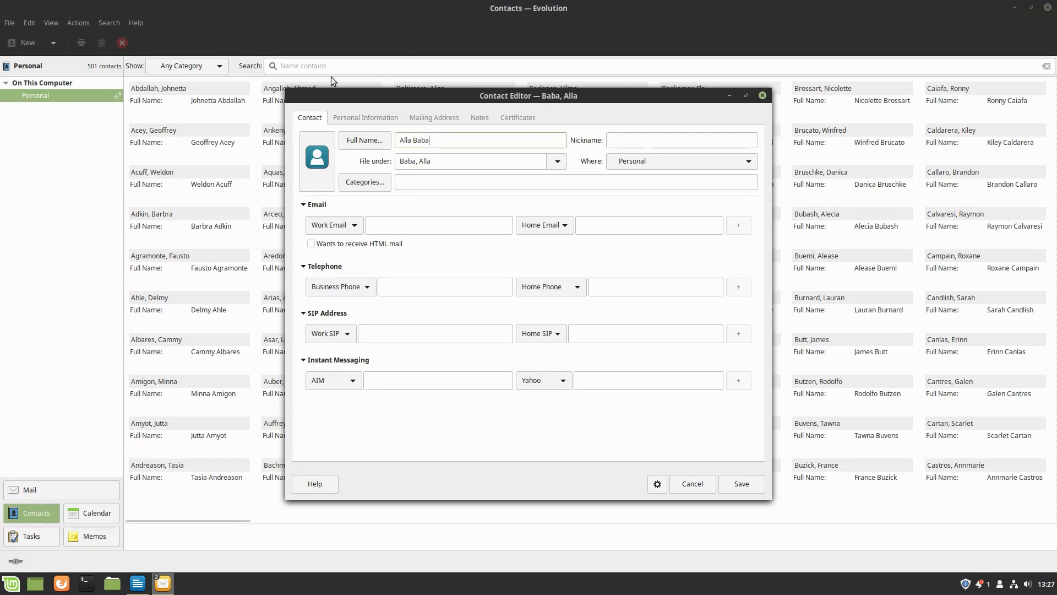
Fill in the new contact's home mailing address with street, city, postal code and state, and save the contact.
click(426, 117)
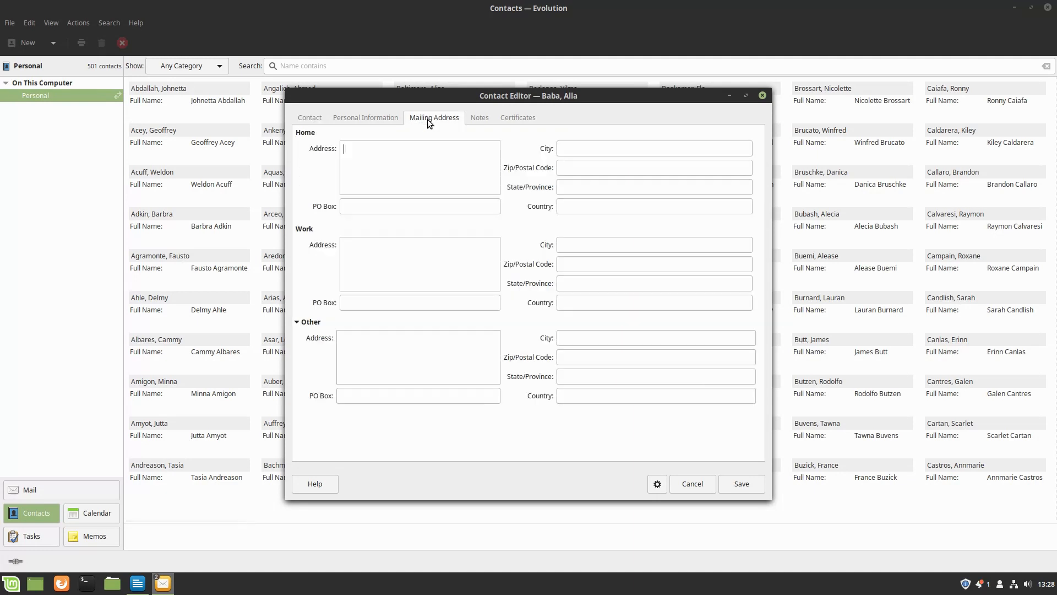
text(123 E;m Stree)
key(BackSpace)
key(BackSpace)
key(BackSpace)
key(BackSpace)
key(BackSpace)
key(BackSpace)
key(BackSpace)
key(BackSpace)
key(BackSpace)
text(Elm street)
key(Tab)
text(Anytown)
key(Tab)
text(12345PA)
key(Tab)
click(745, 481)
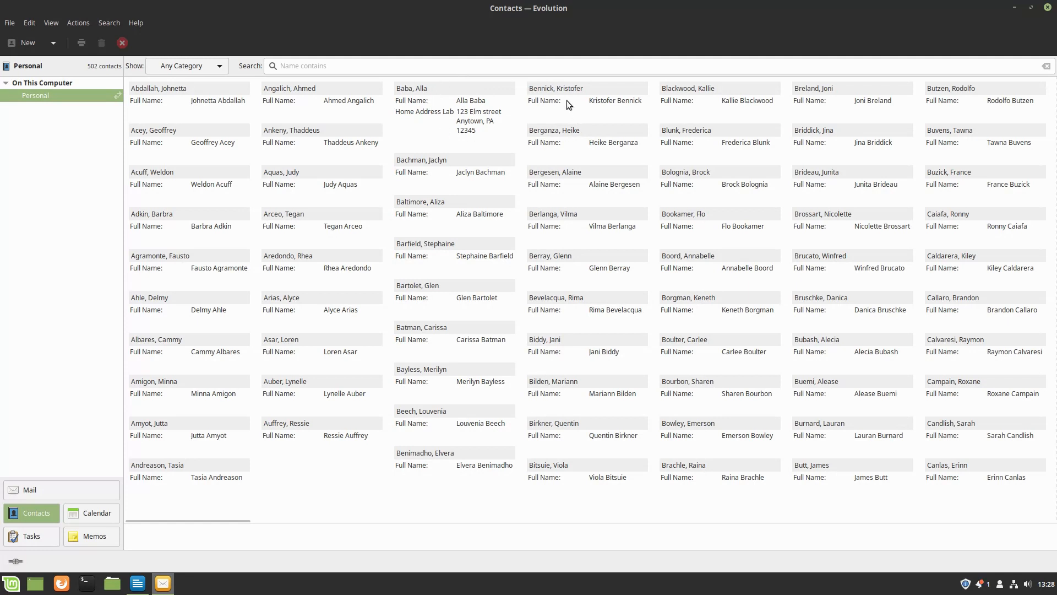
Examine the home mailing address of an existing contact next to the newly added one, and close the contact.
double_click(542, 101)
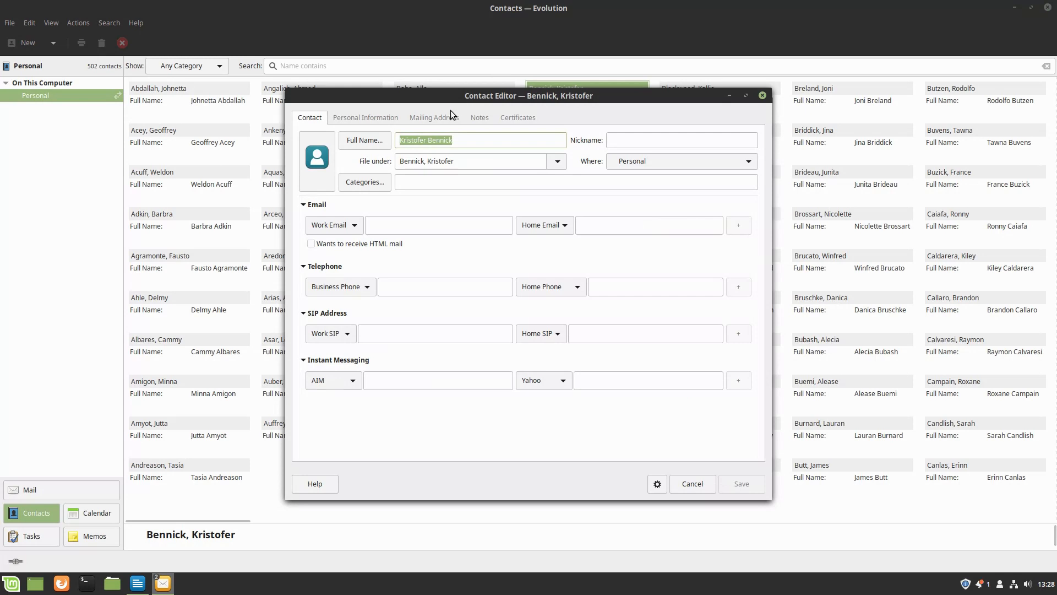
click(448, 114)
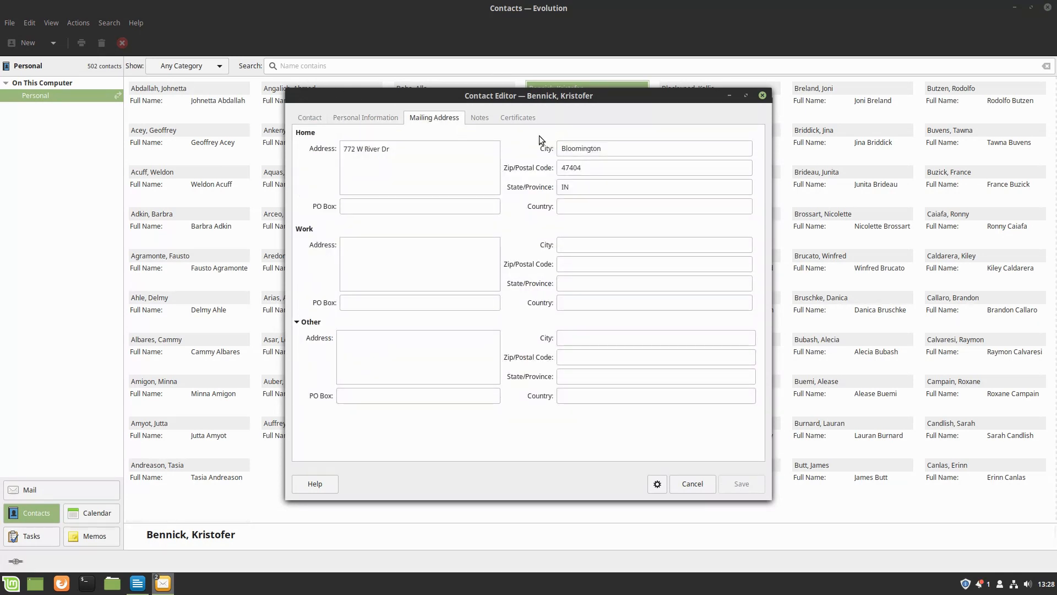
click(763, 95)
Review the newly added contact's personal information and mailing address, cancel the editor without changes, and close Evolution.
click(476, 109)
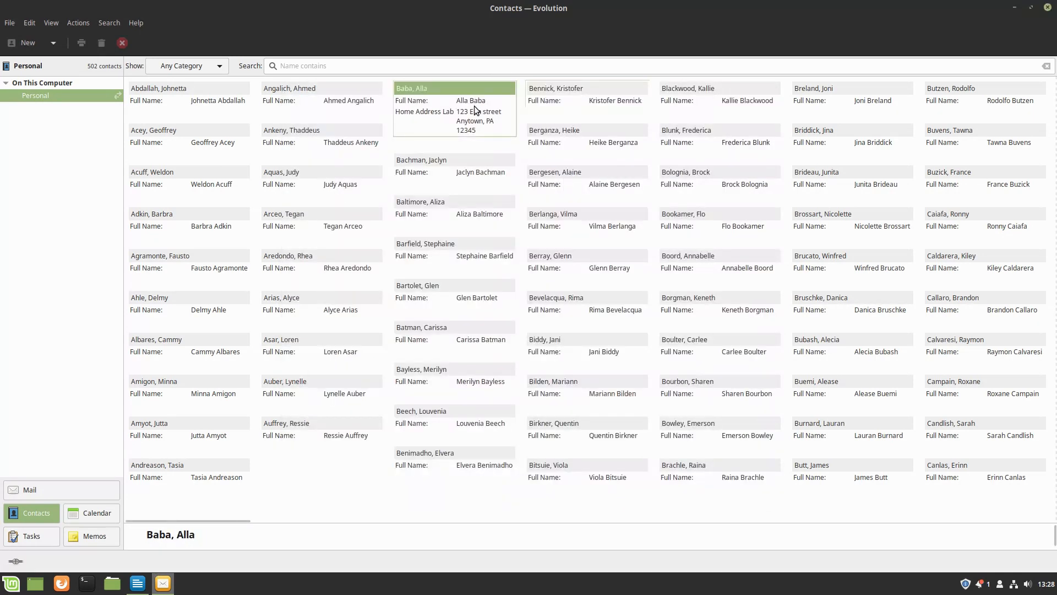
double_click(476, 109)
click(381, 117)
click(427, 119)
click(695, 485)
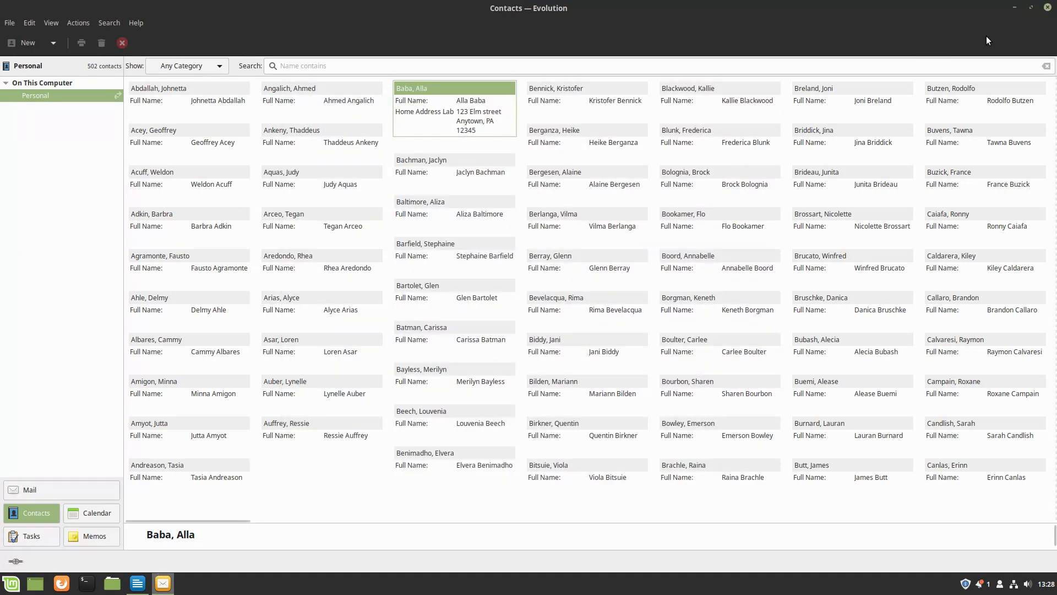
click(1048, 7)
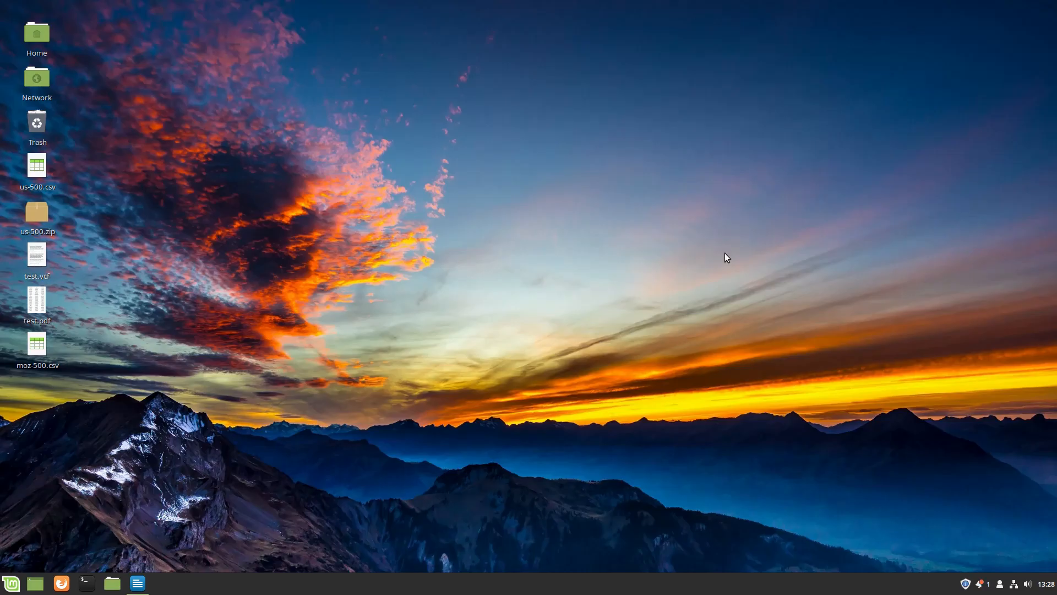
Switch to LibreOffice and close the untitled labels document without saving it.
key(super)
text(lib)
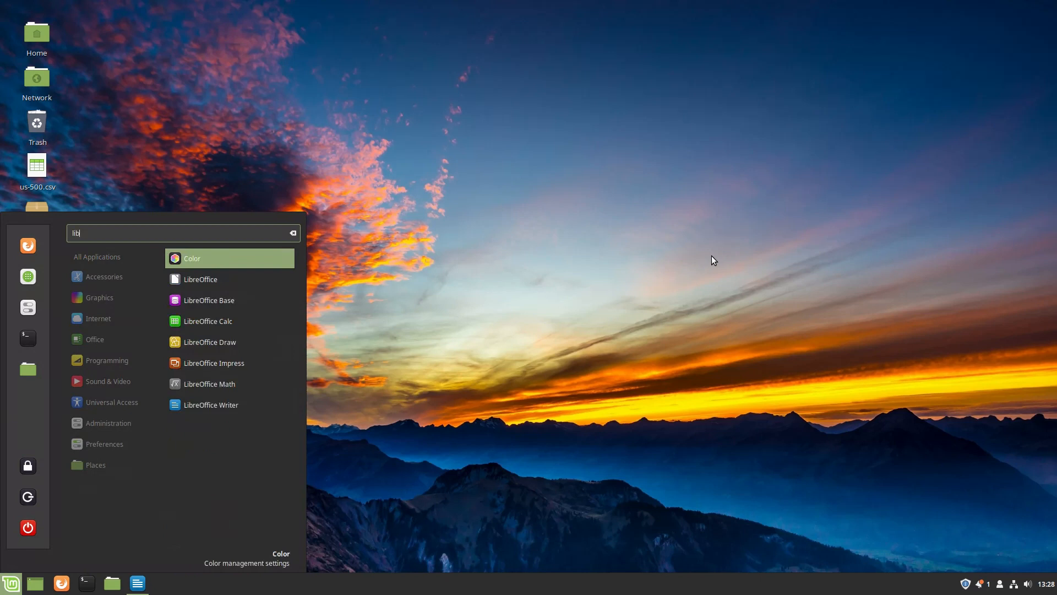
click(193, 278)
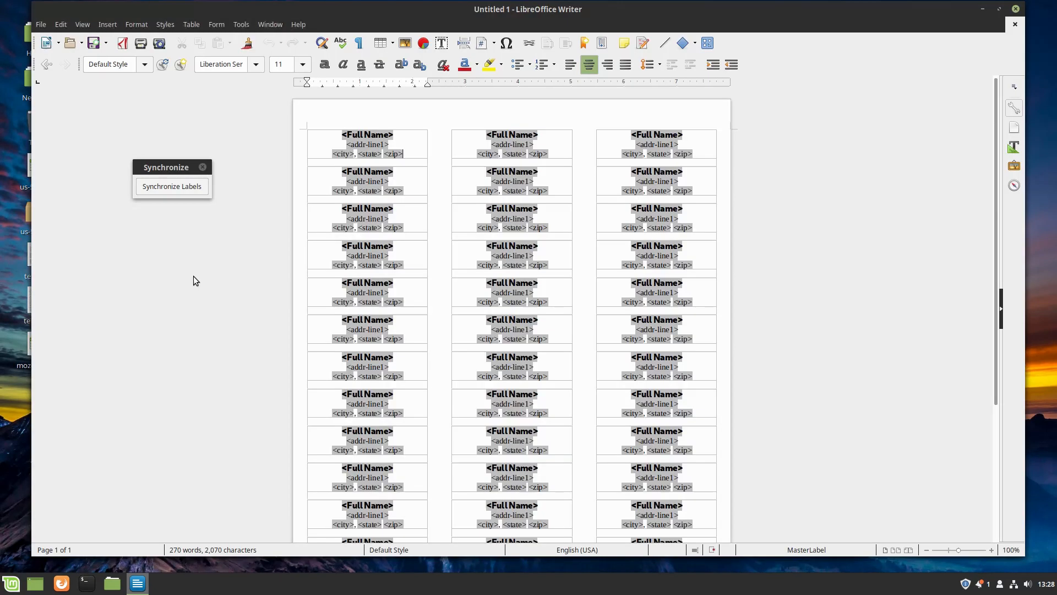
click(1016, 24)
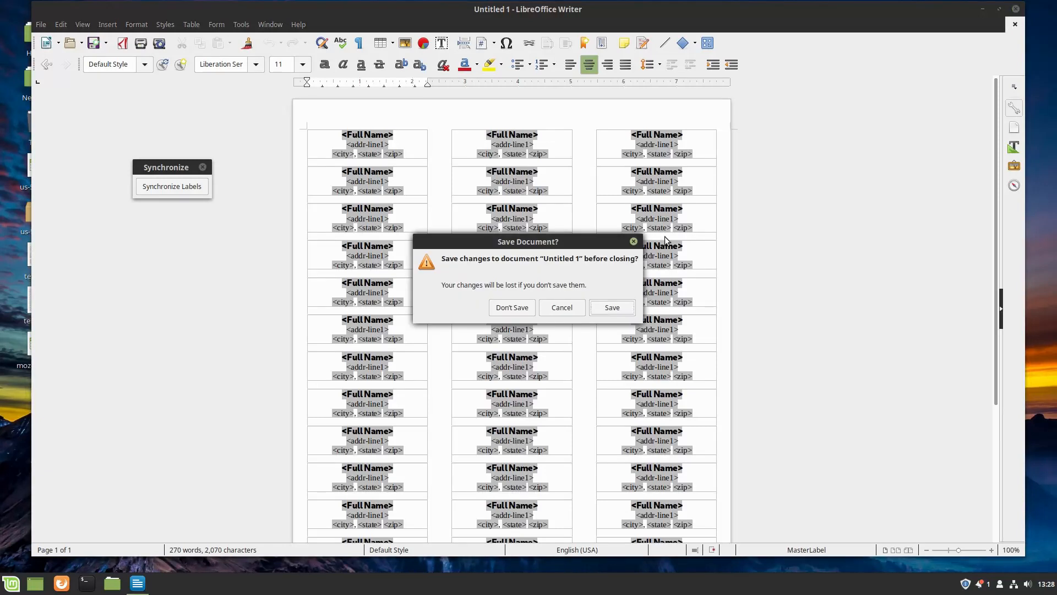
click(512, 309)
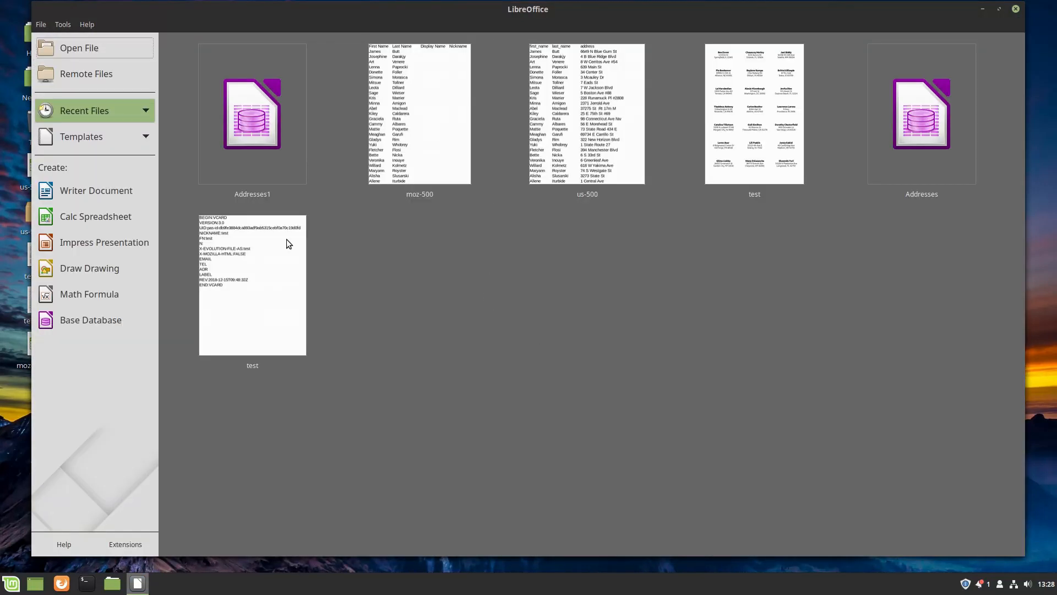
Create a new labels document with the Addresses1 name and address fields on Avery A4 J8156 Address sheets.
click(44, 24)
mouse_move(62, 26)
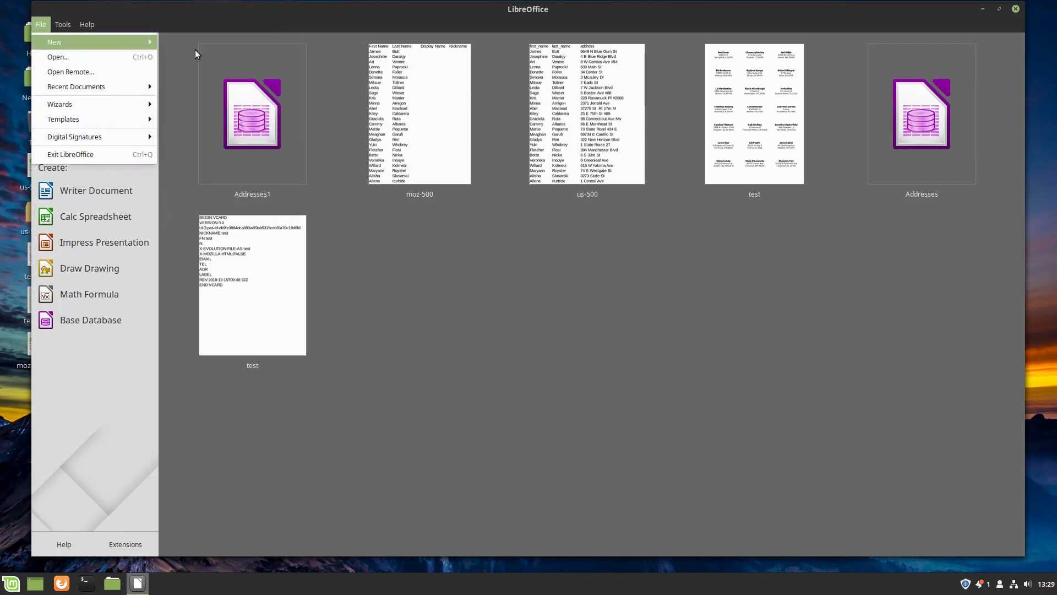
mouse_move(121, 42)
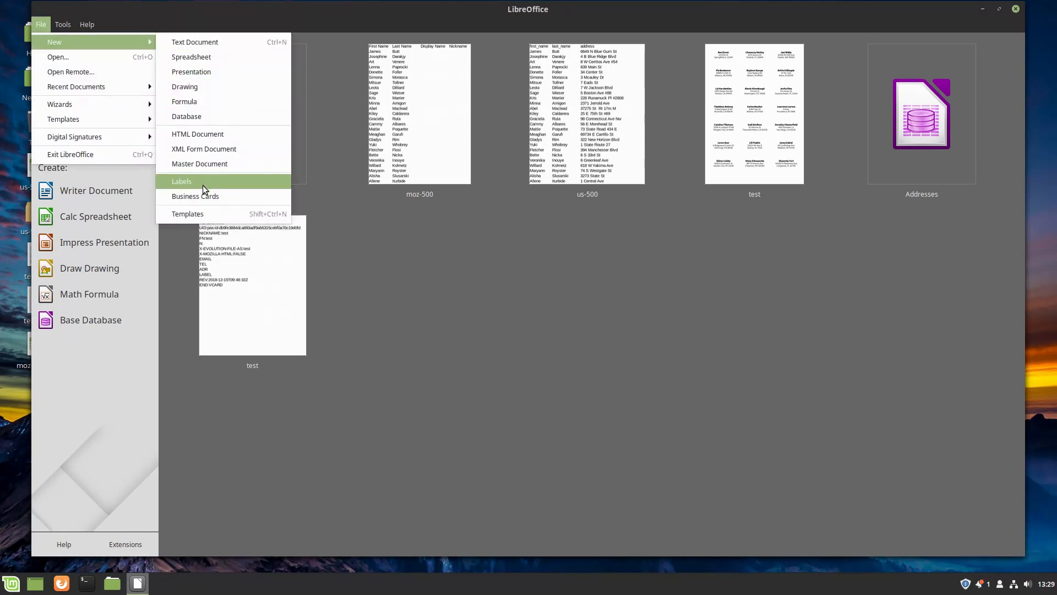
click(203, 184)
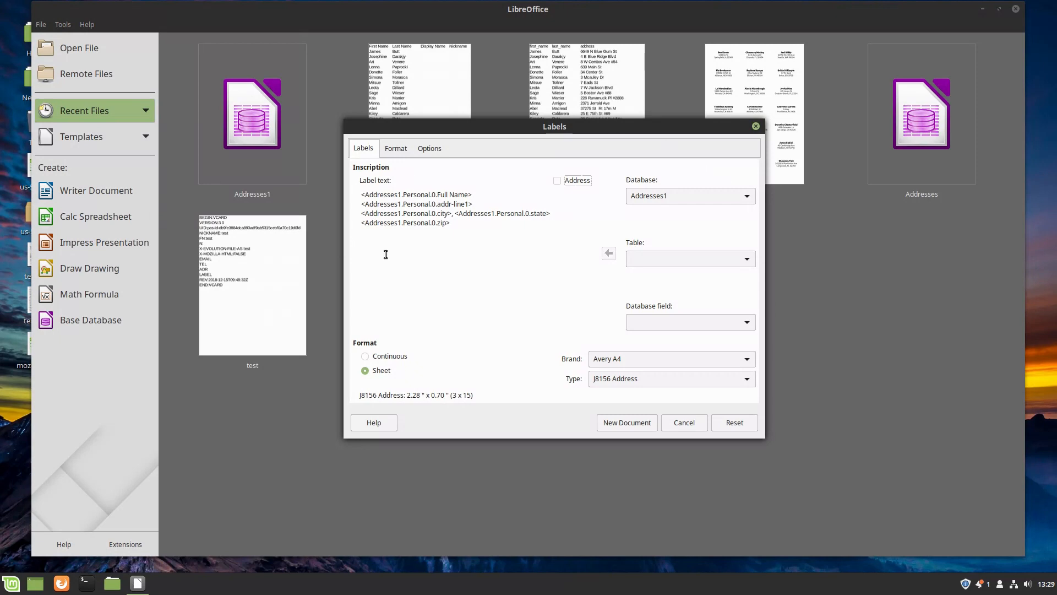
click(633, 423)
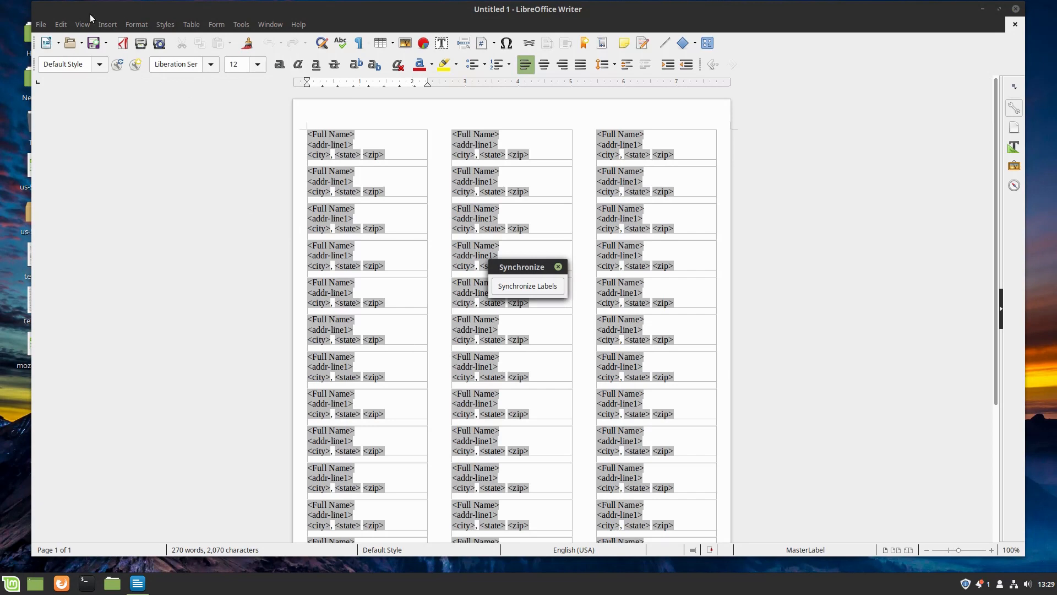
Print the labels as a form letter for all records to a single file, replacing test.pdf on the Desktop.
click(141, 43)
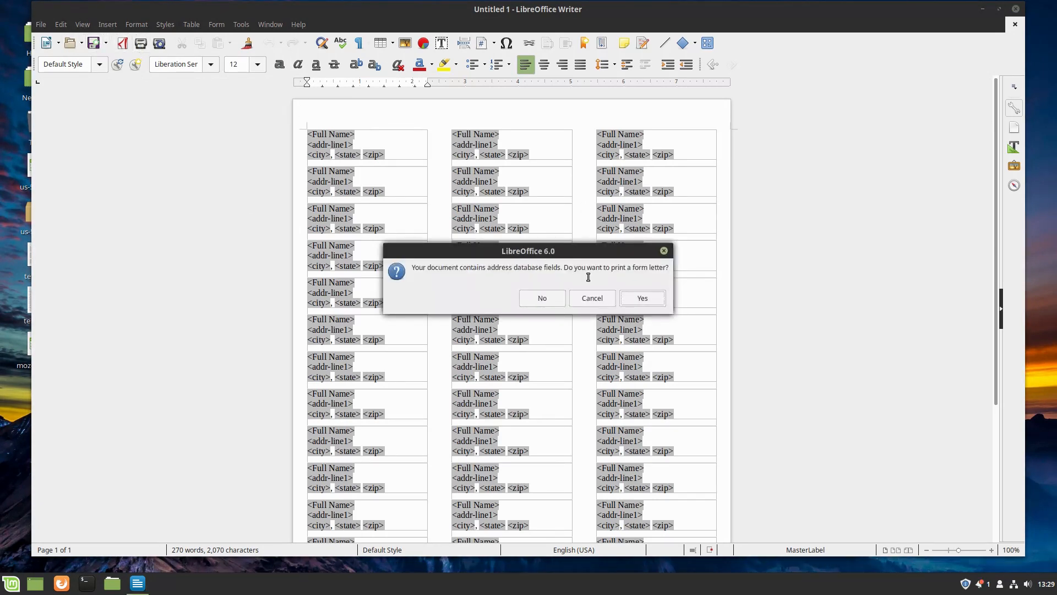
click(625, 298)
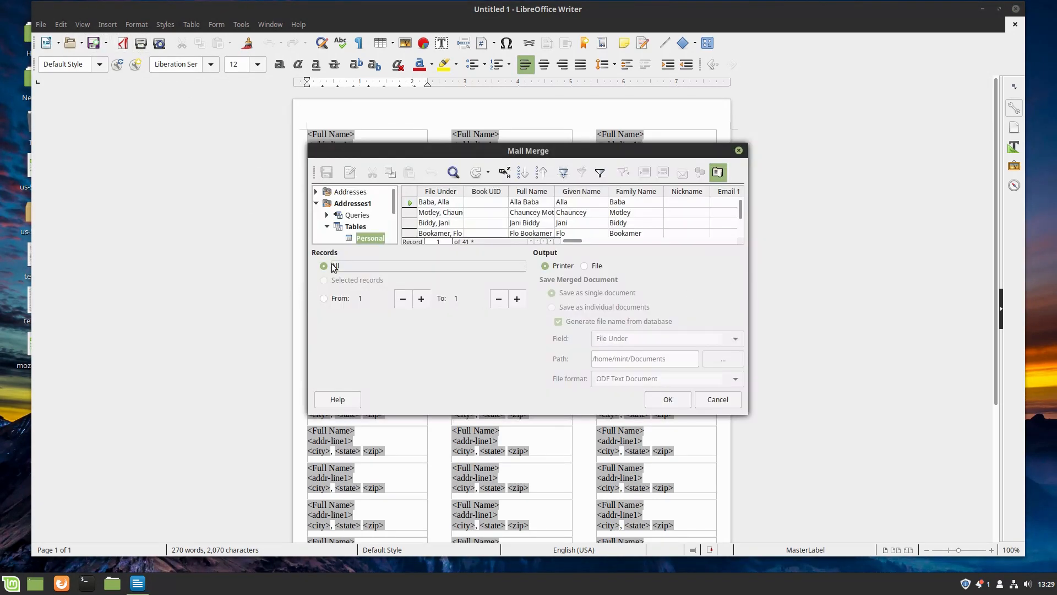
click(590, 266)
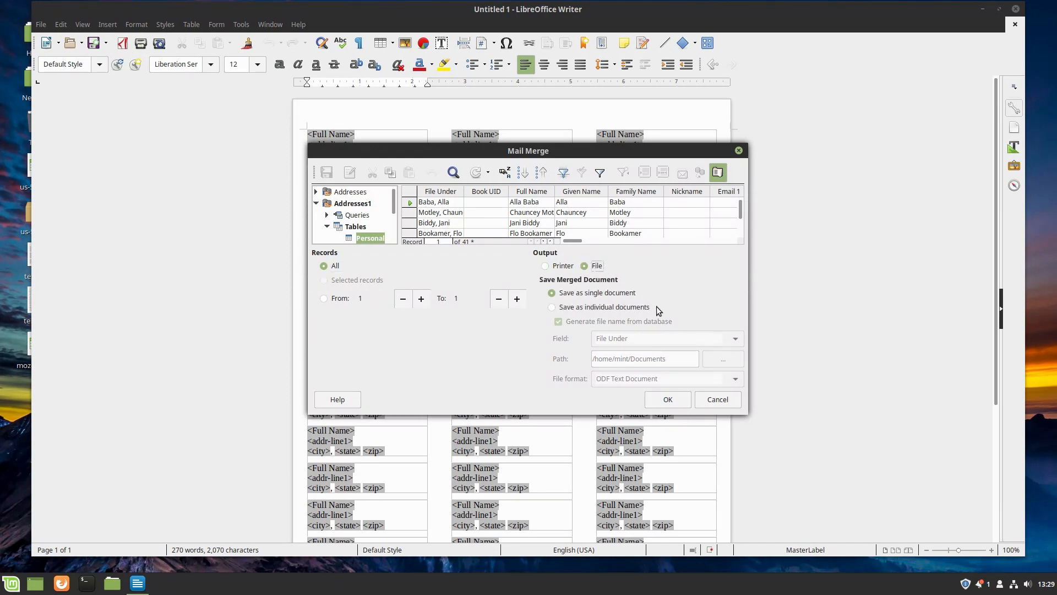
click(669, 399)
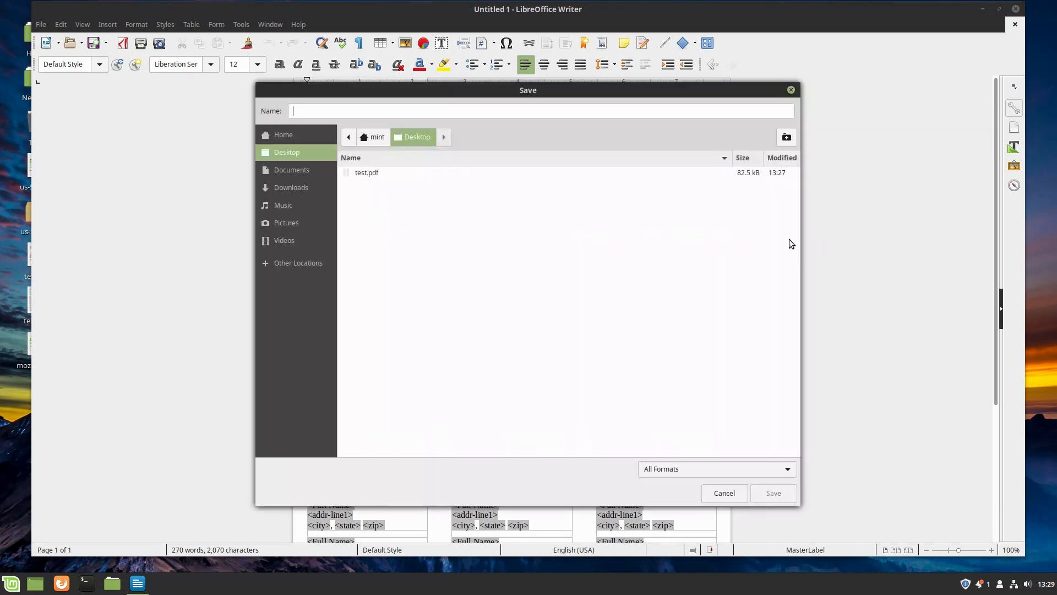
click(362, 174)
click(766, 495)
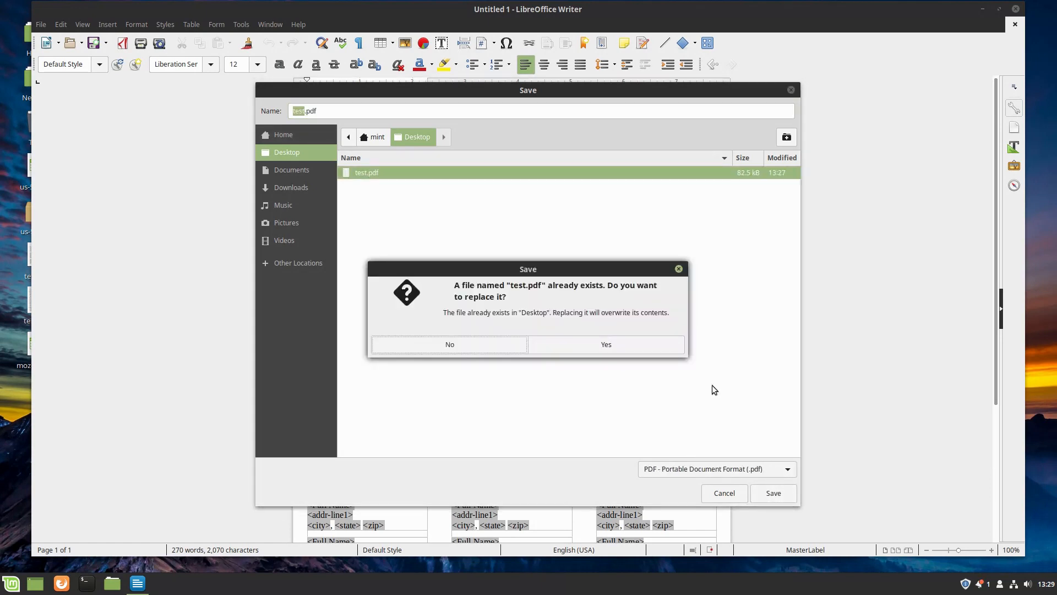
click(587, 338)
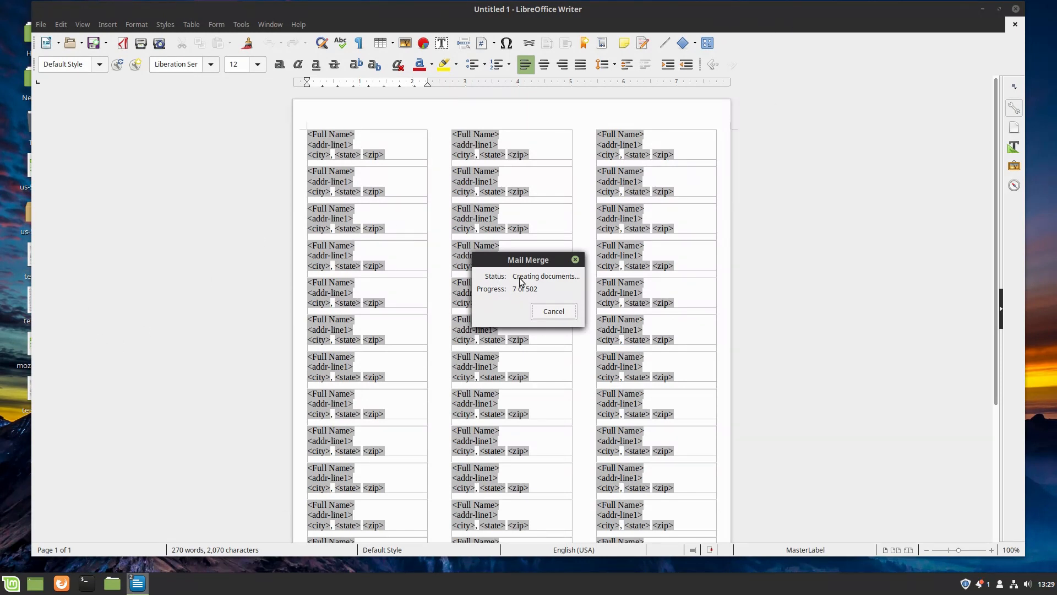
click(550, 309)
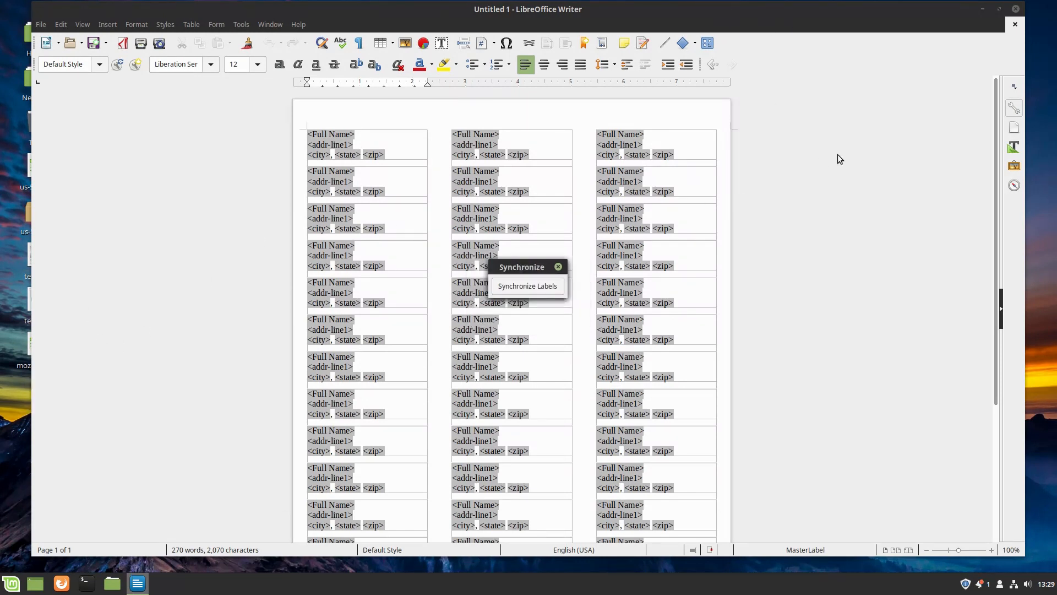
Minimize the labels document, open test.pdf from the desktop to check the new contact's label, and close it.
click(982, 9)
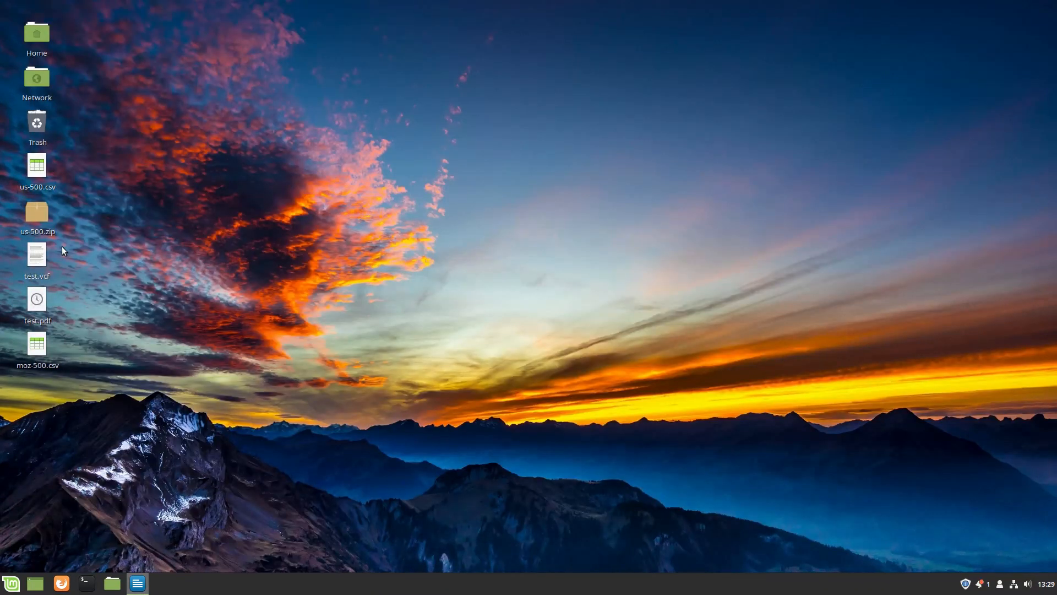
double_click(35, 299)
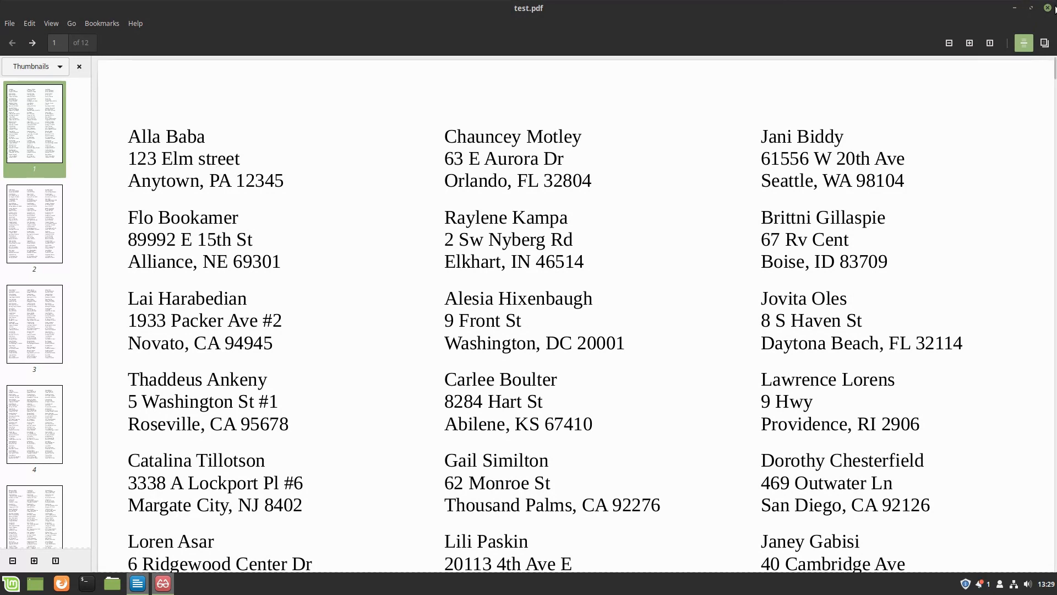
click(1048, 6)
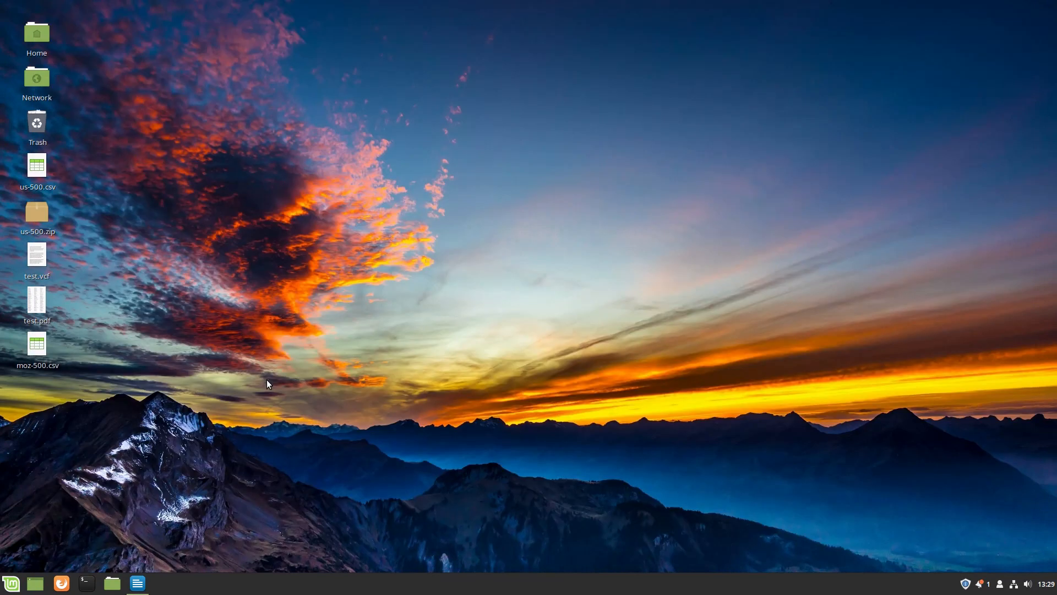
Return to the labels document and set the first label's Full Name field to the Cantarell Extra Bold font.
click(137, 583)
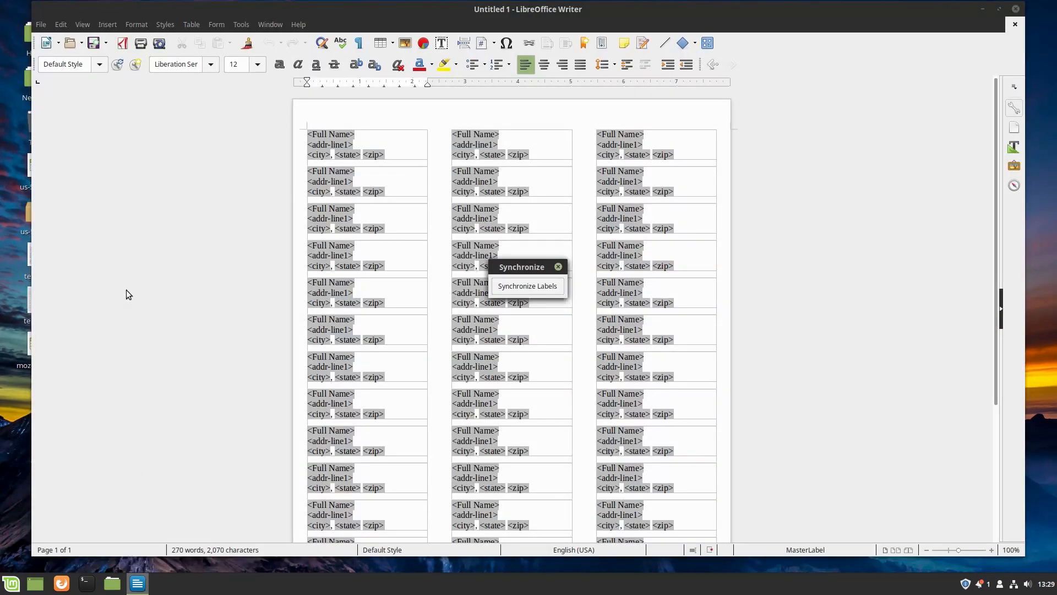
click(328, 133)
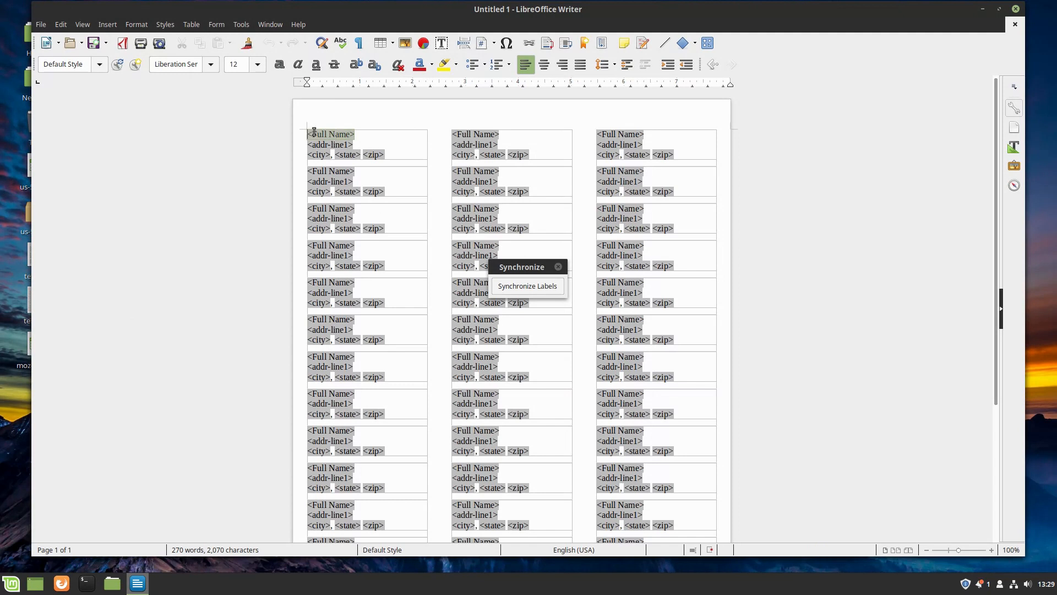
click(210, 65)
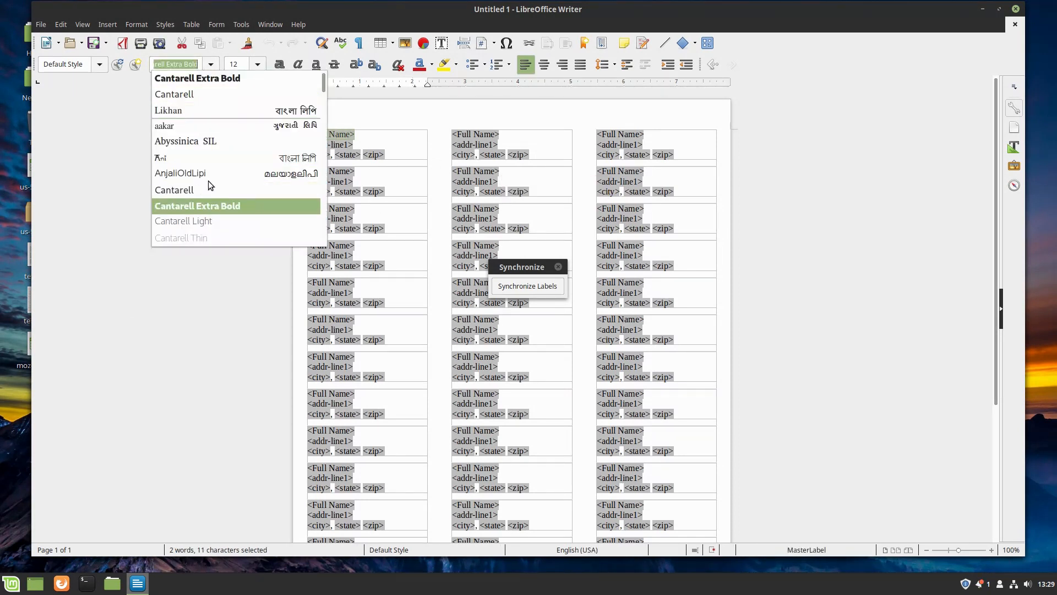
click(197, 205)
Center all lines of the first label and set its address, city, state and zip fields to size 11.
shift+click(378, 150)
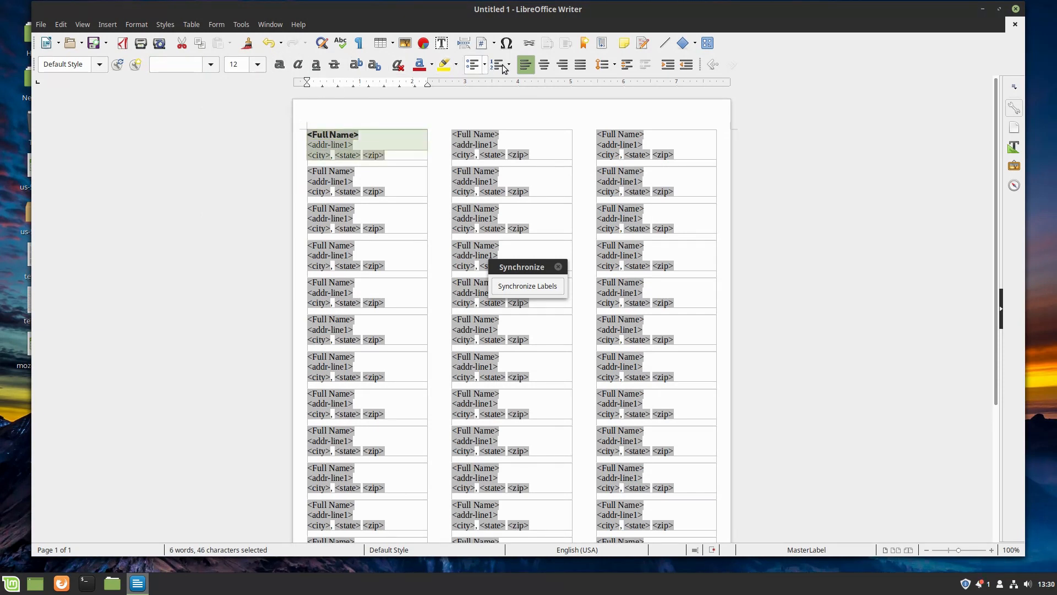
click(544, 64)
click(356, 136)
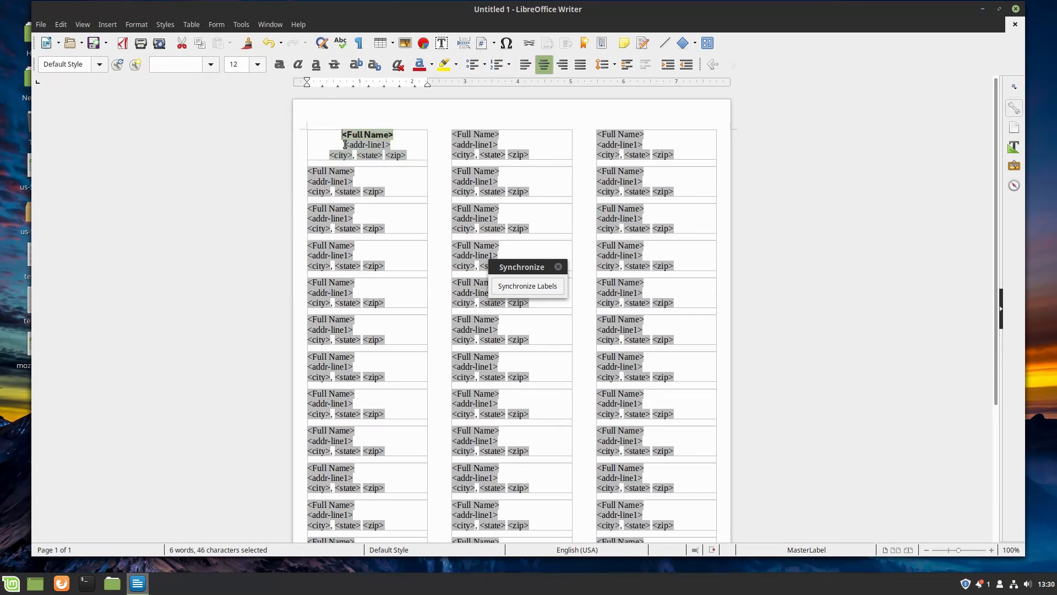
click(258, 64)
click(239, 116)
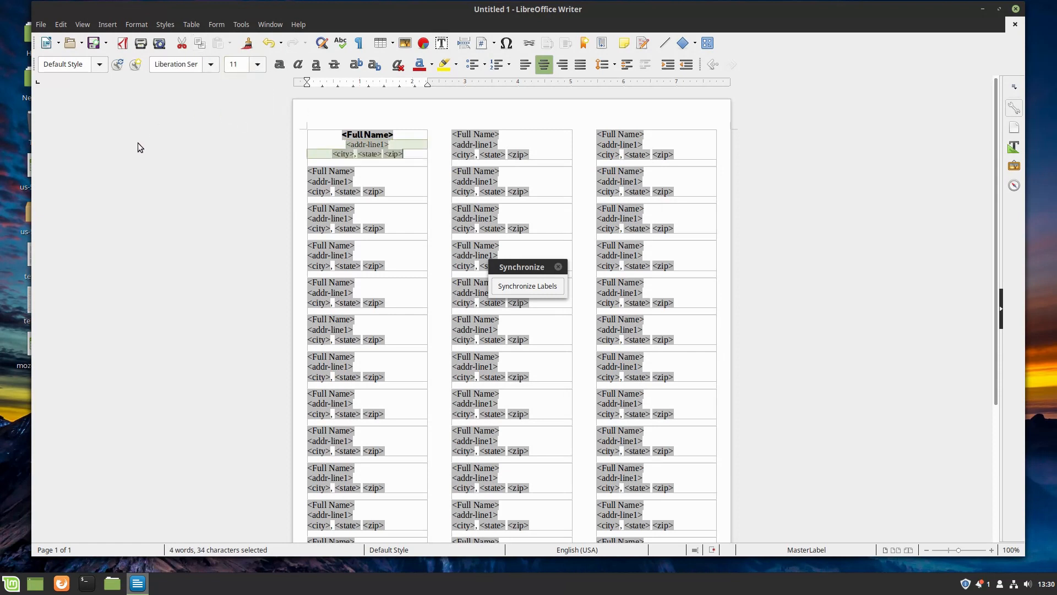
Save the labels document in Documents under the name addresses and quit LibreOffice.
click(41, 25)
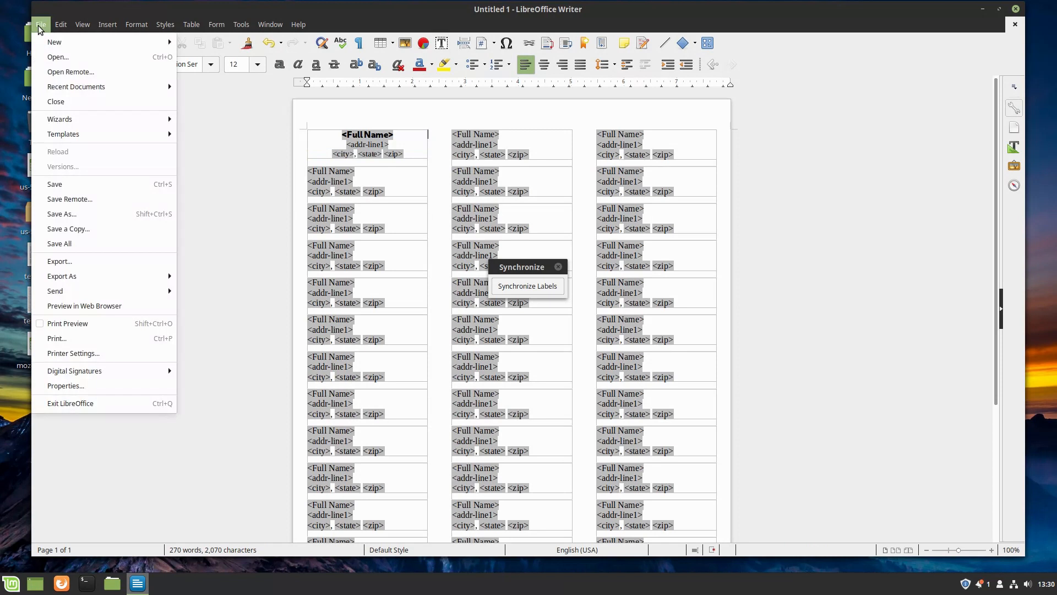
click(77, 185)
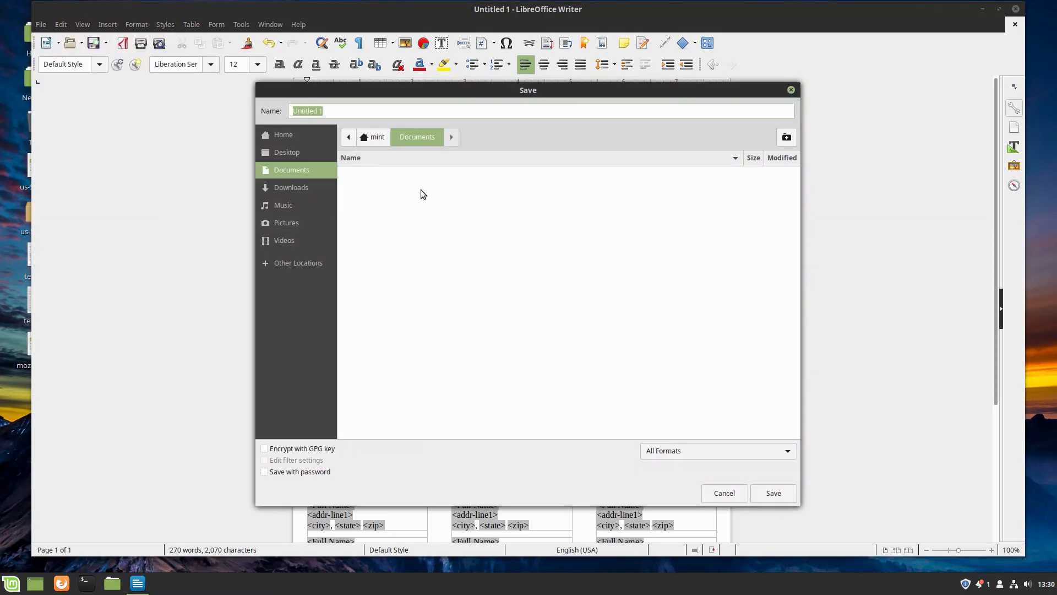
text(addresses)
click(774, 493)
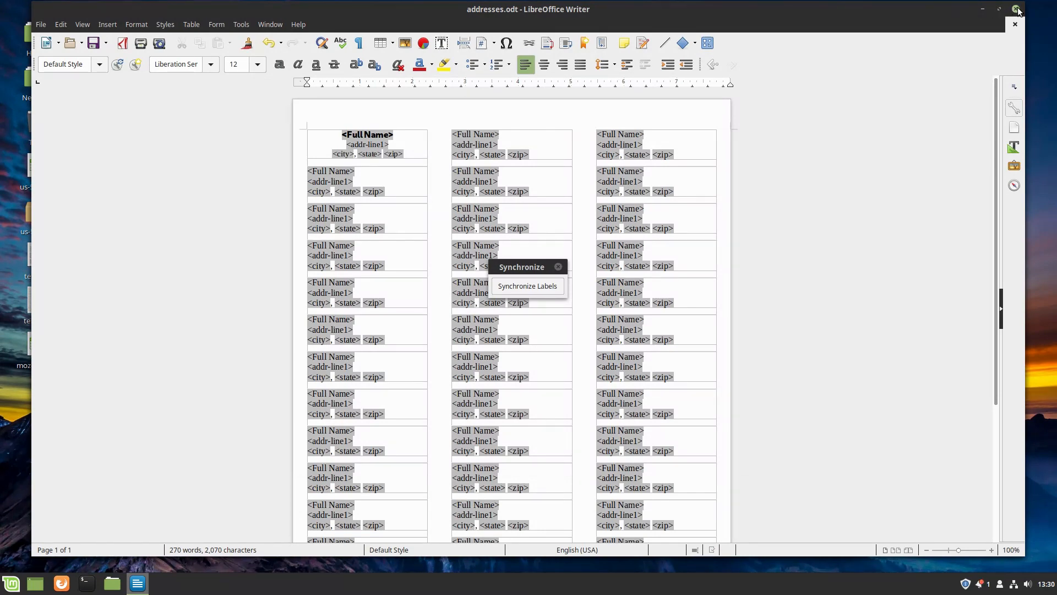
key(ctrl+q)
Check the Documents folder in the file manager for the saved addresses.odt file, and close the window.
click(112, 583)
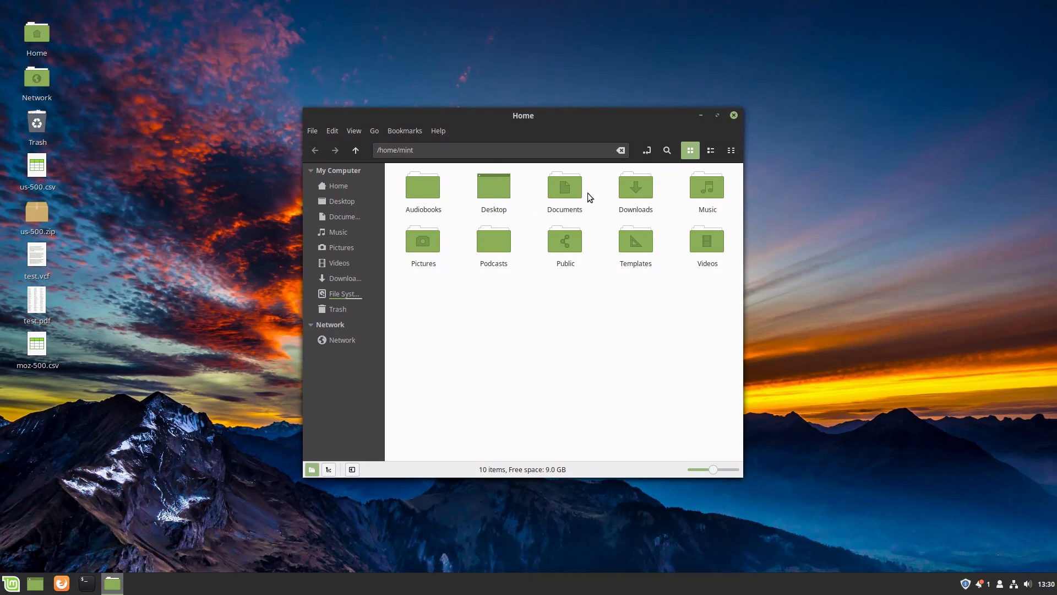
double_click(573, 192)
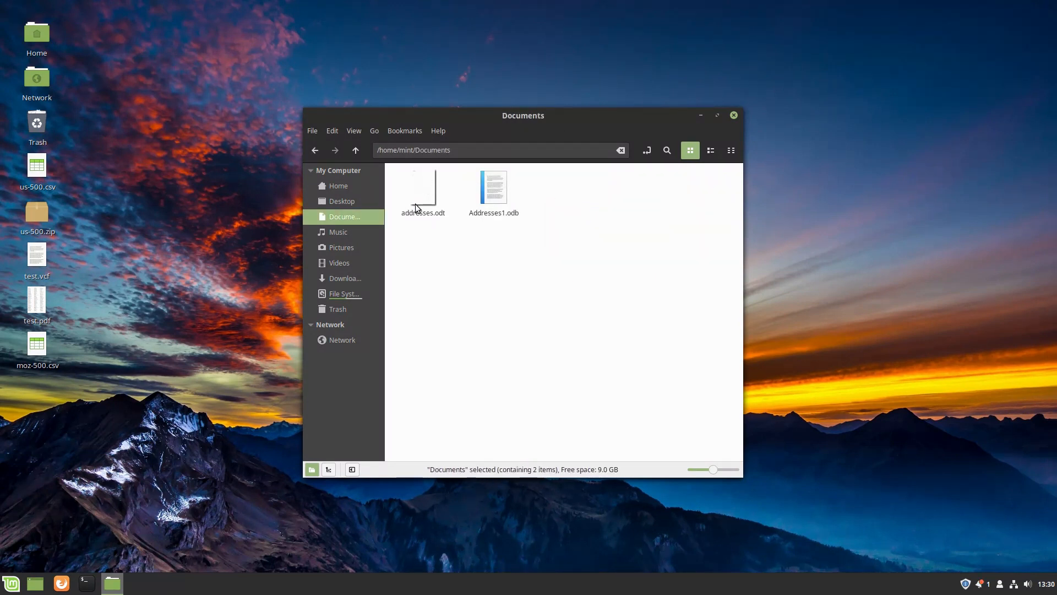
click(734, 115)
Switch to Evolution, create a new contact in the Personal address book and enter the contact's full name.
click(7, 590)
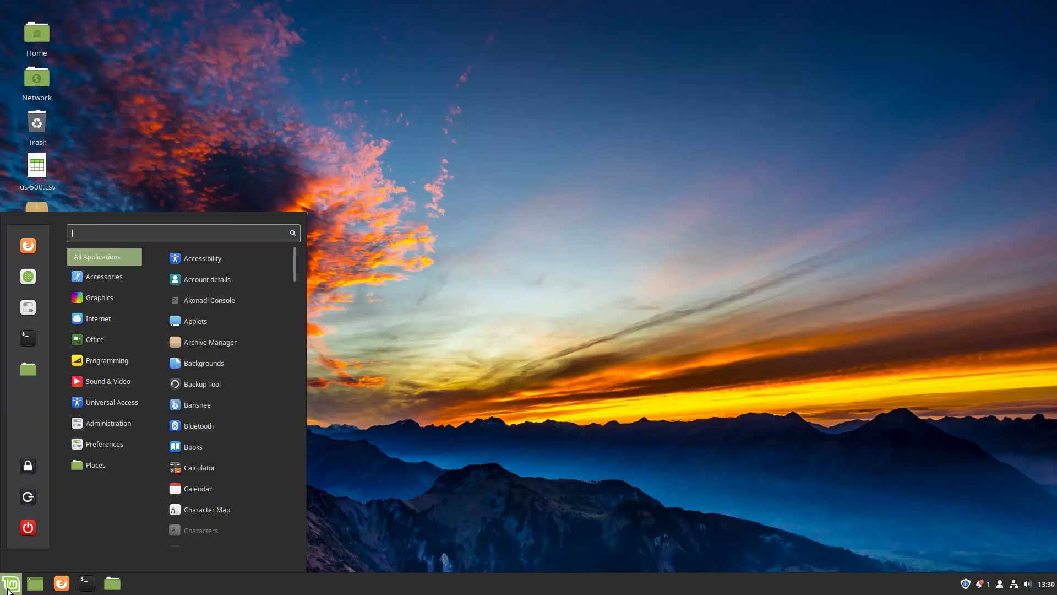
text(ev)
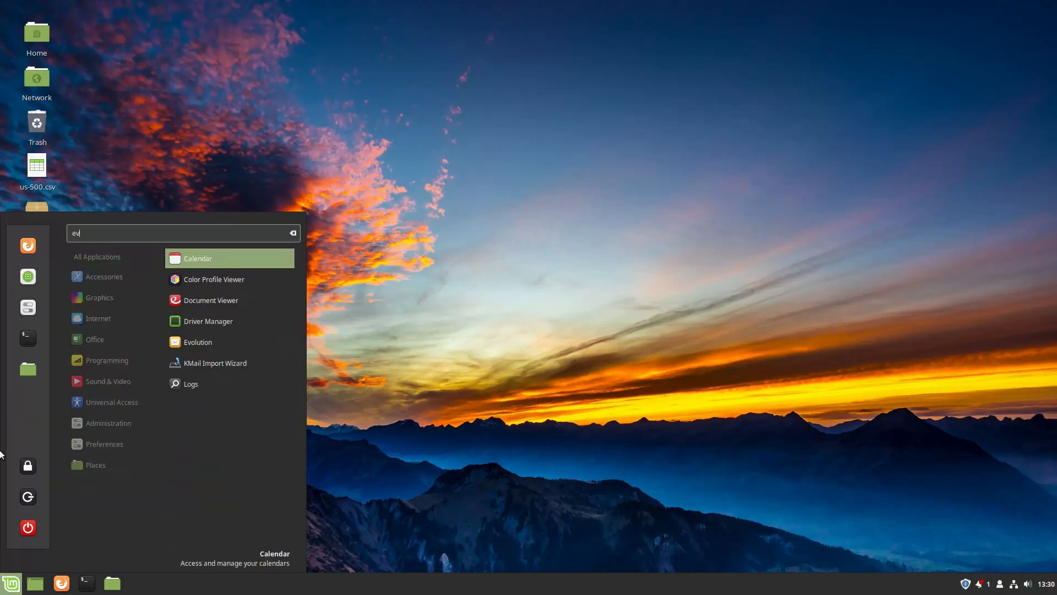
click(209, 347)
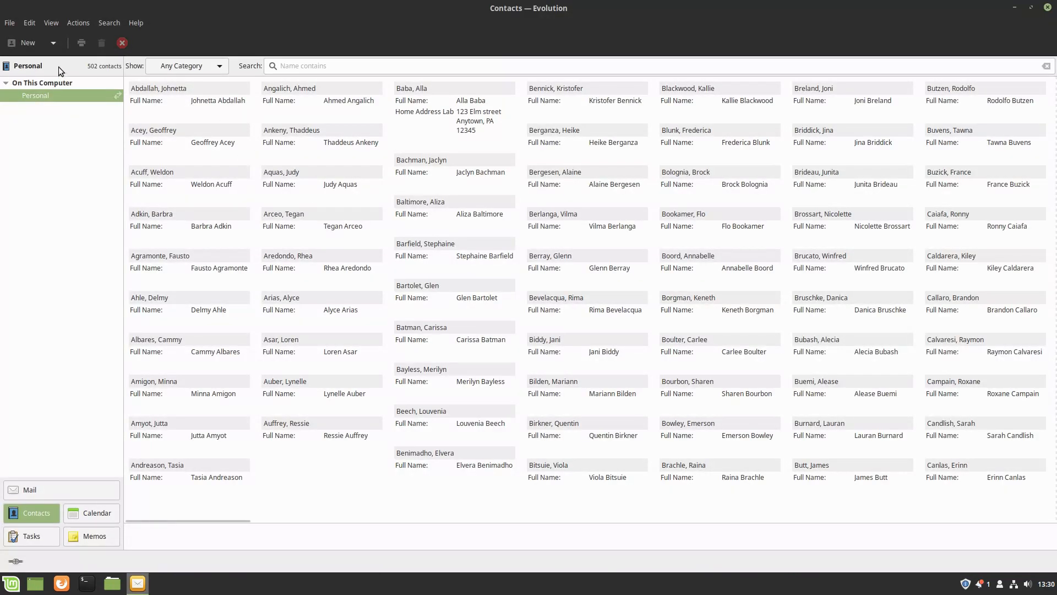
double_click(306, 500)
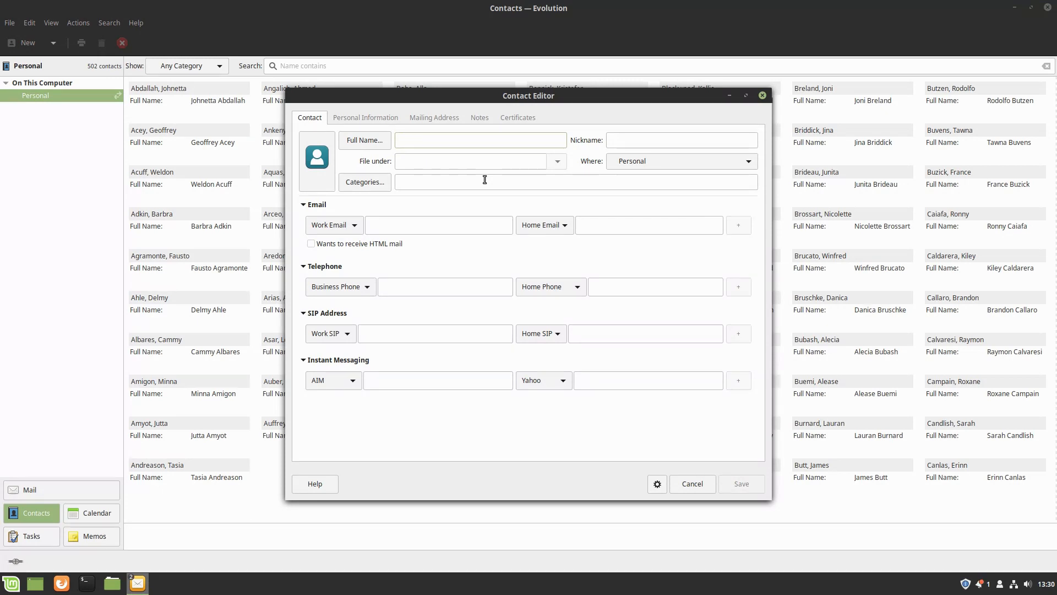
text(Alli)
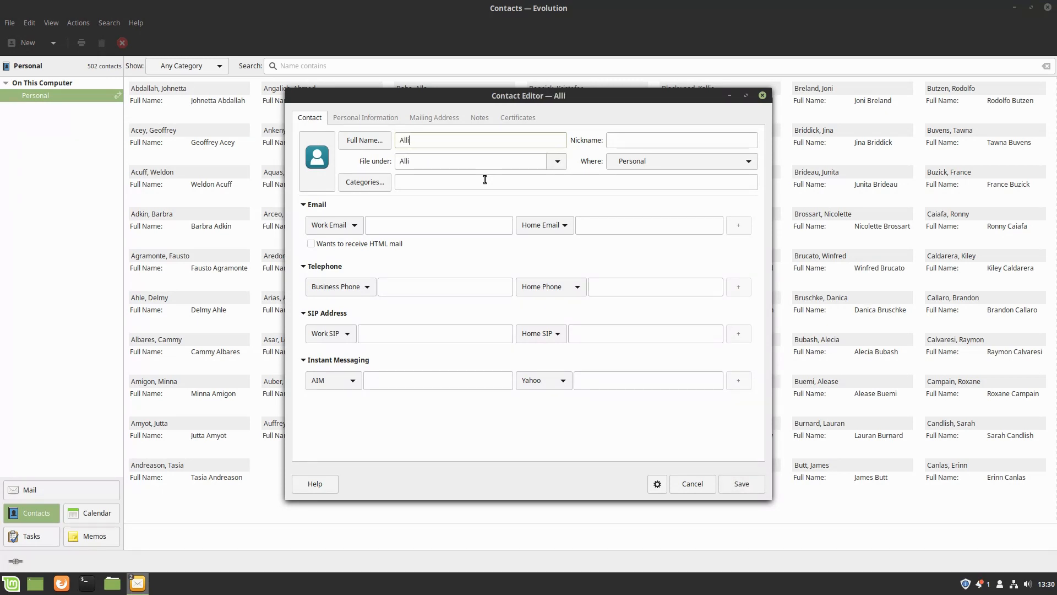
text(son Allt)
key(BackSpace)
text(y)
Fill in the contact's home street address, city, state and zip, save the contact and quit Evolution.
click(431, 117)
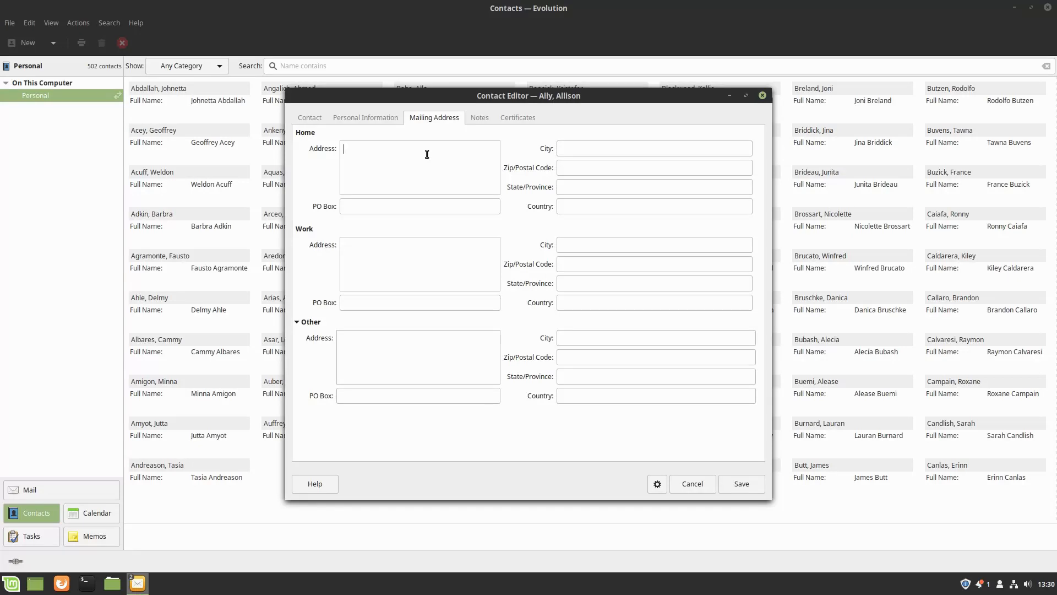
text(789 Anystreet st)
click(741, 484)
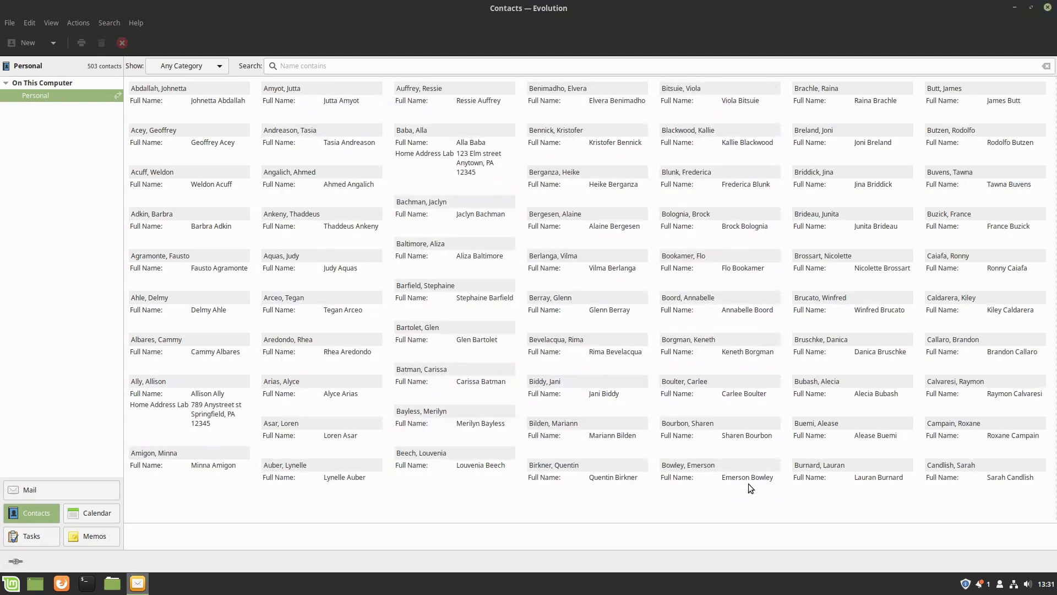
click(1048, 8)
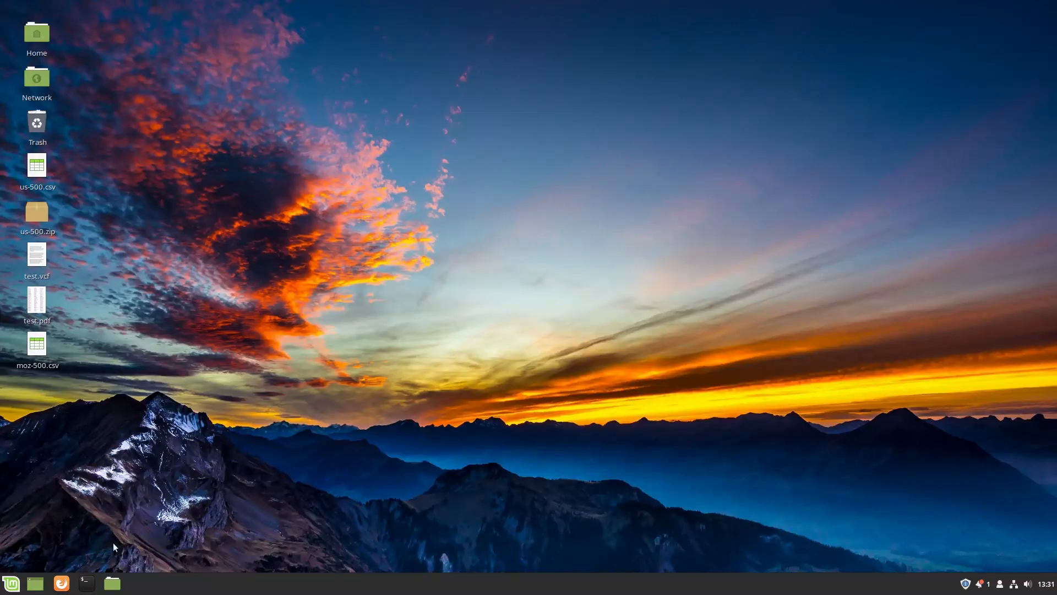
Open addresses.odt from the Documents folder in LibreOffice Writer and accept updating its external data links.
click(112, 583)
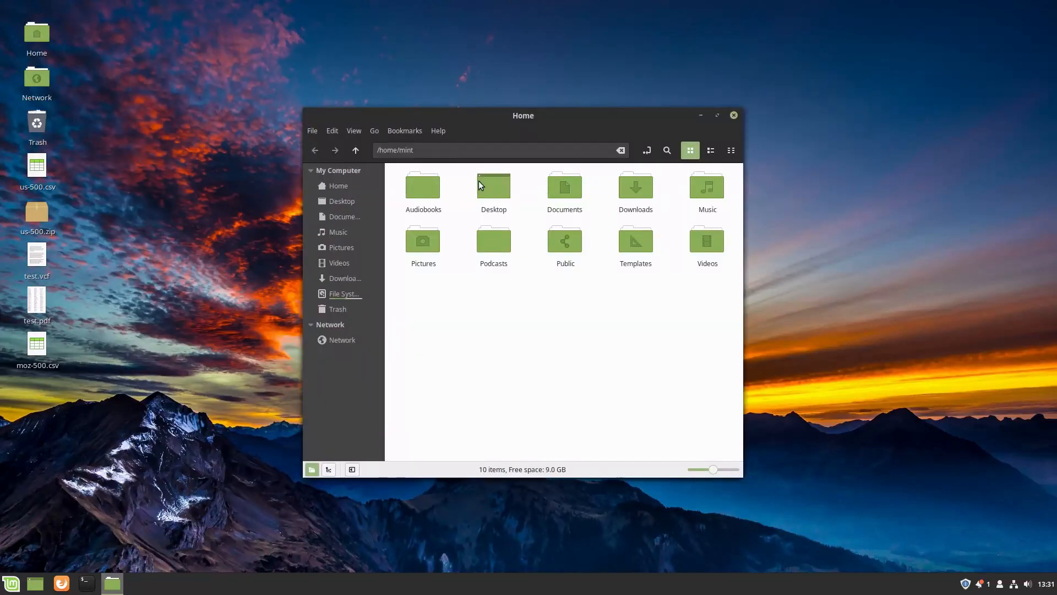
double_click(562, 187)
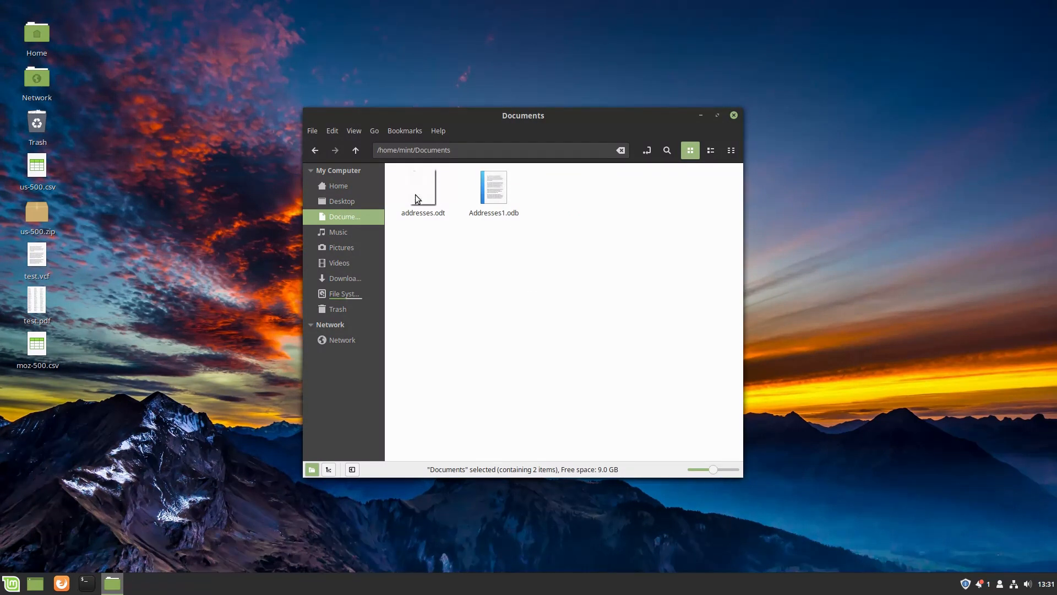
double_click(418, 197)
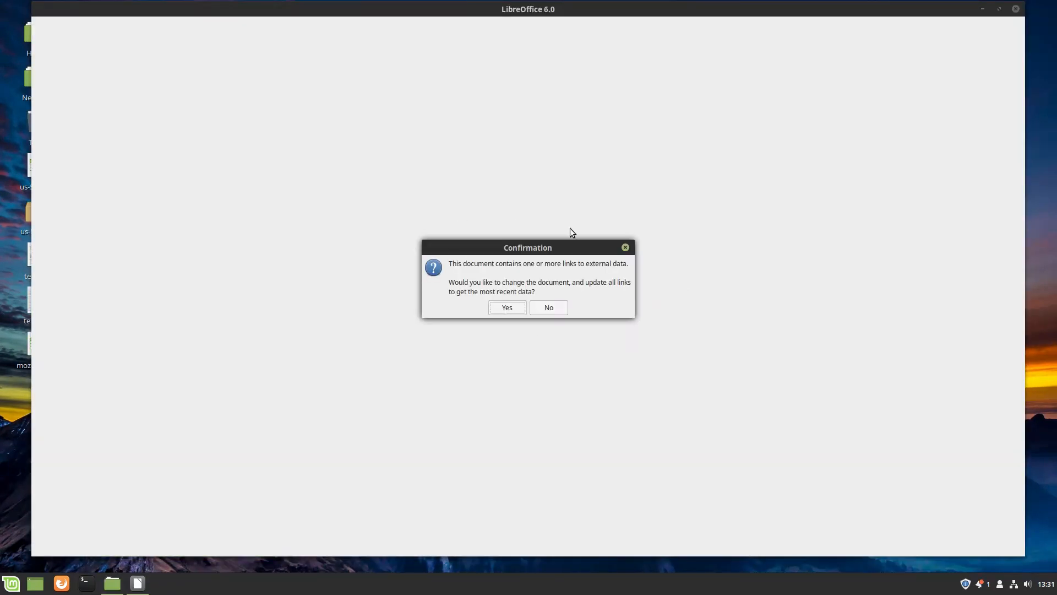
click(507, 308)
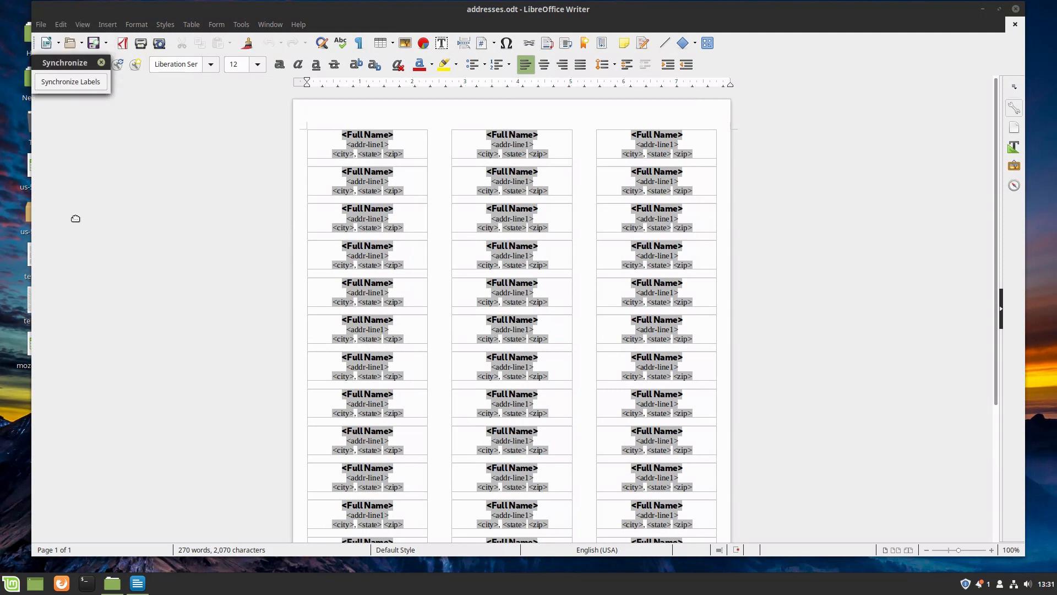
Print the labels as a form letter, merging all records to a file as a single document.
click(140, 43)
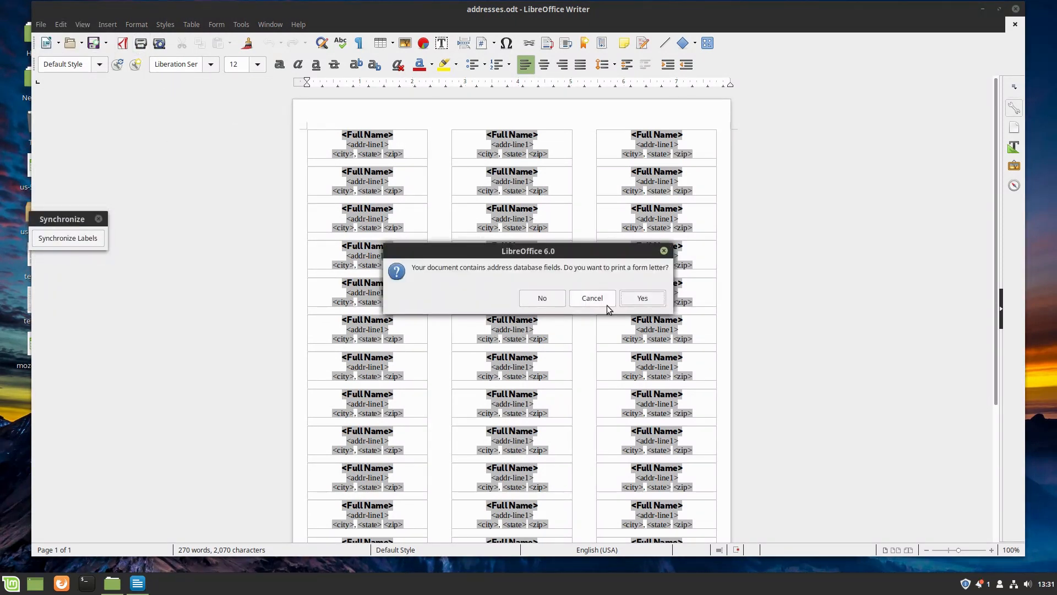
click(642, 299)
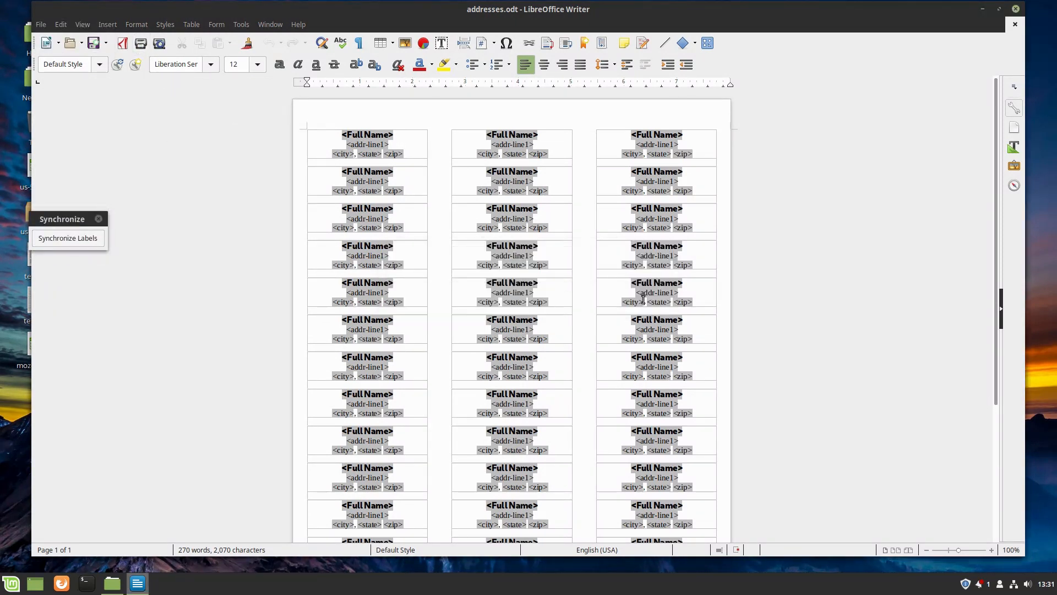
click(595, 266)
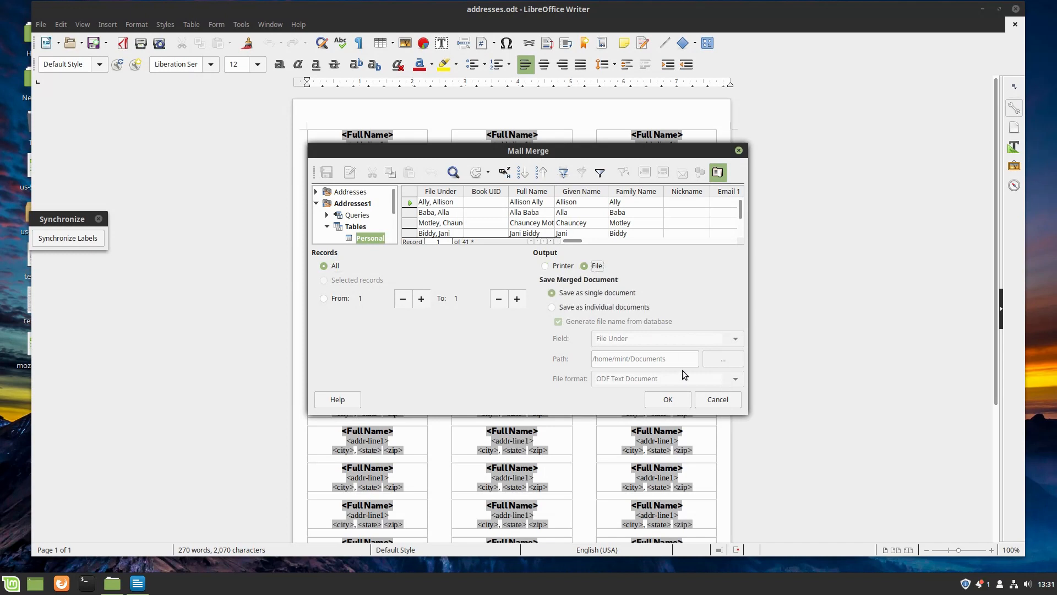
click(675, 401)
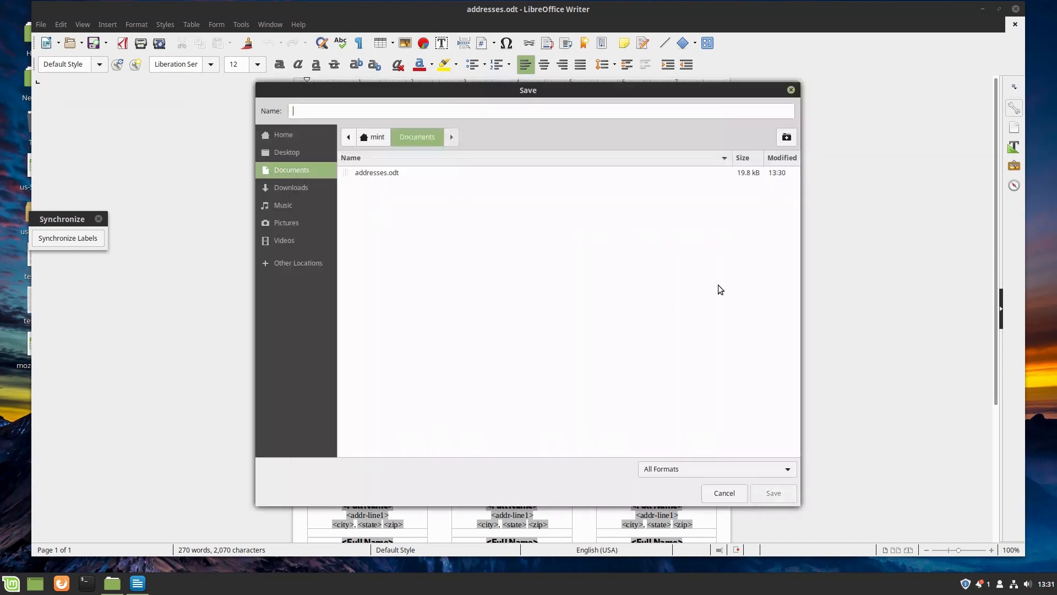
Save the merged labels over test.pdf on the Desktop, and close addresses.odt with its changes saved.
click(291, 157)
double_click(359, 175)
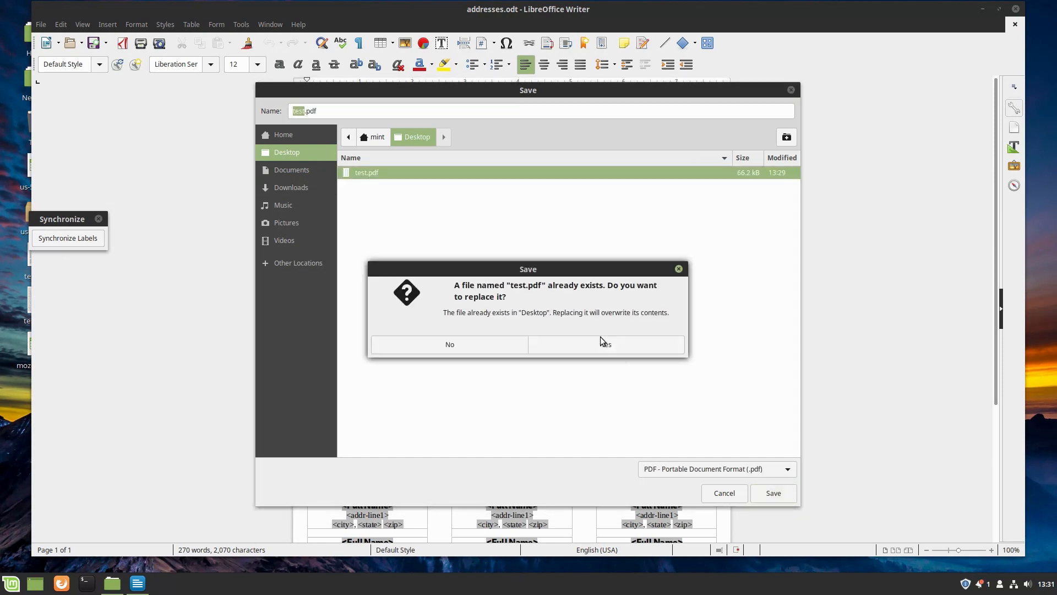
click(601, 343)
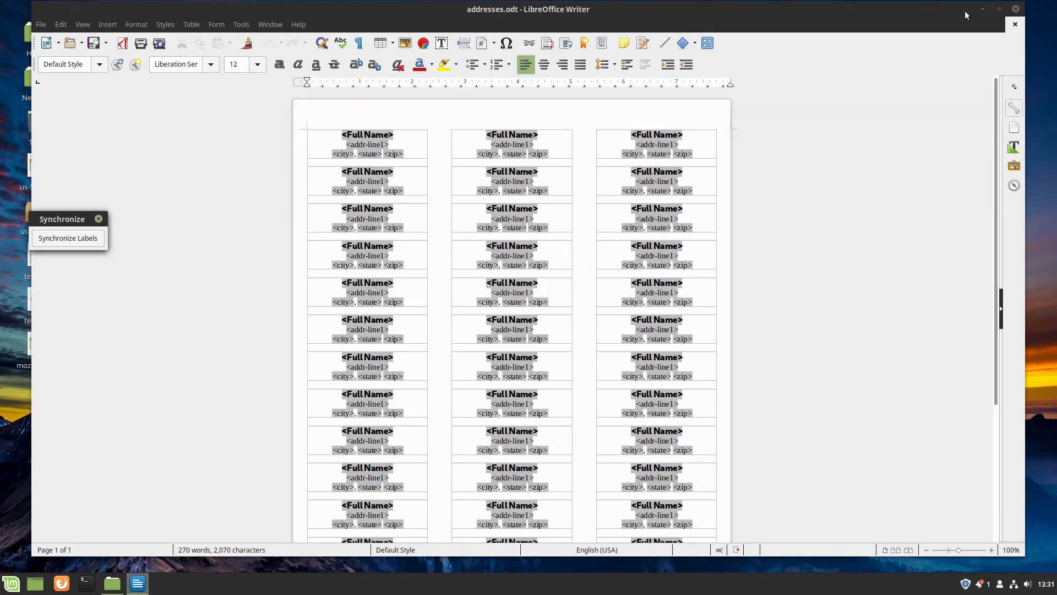
click(1015, 9)
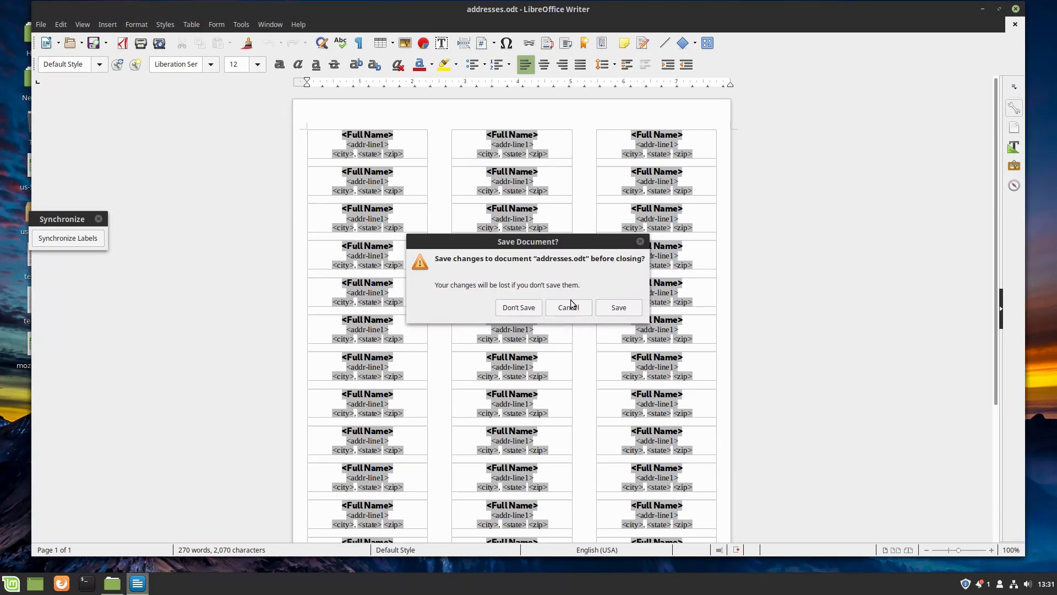
click(609, 308)
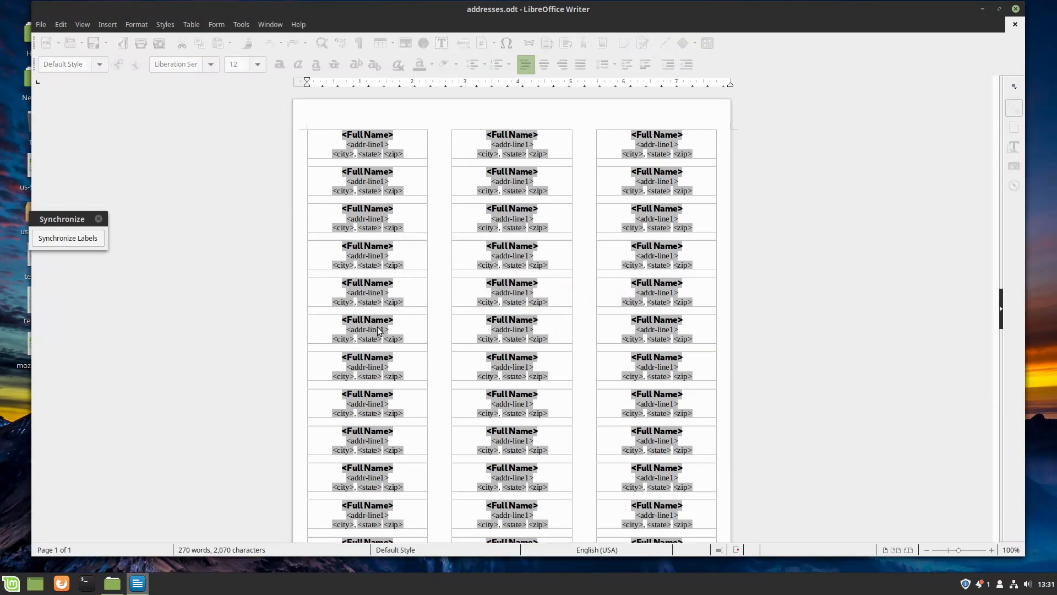
Open test.pdf from the desktop to check the merged labels, and close the viewer and the Documents window.
click(243, 332)
double_click(37, 303)
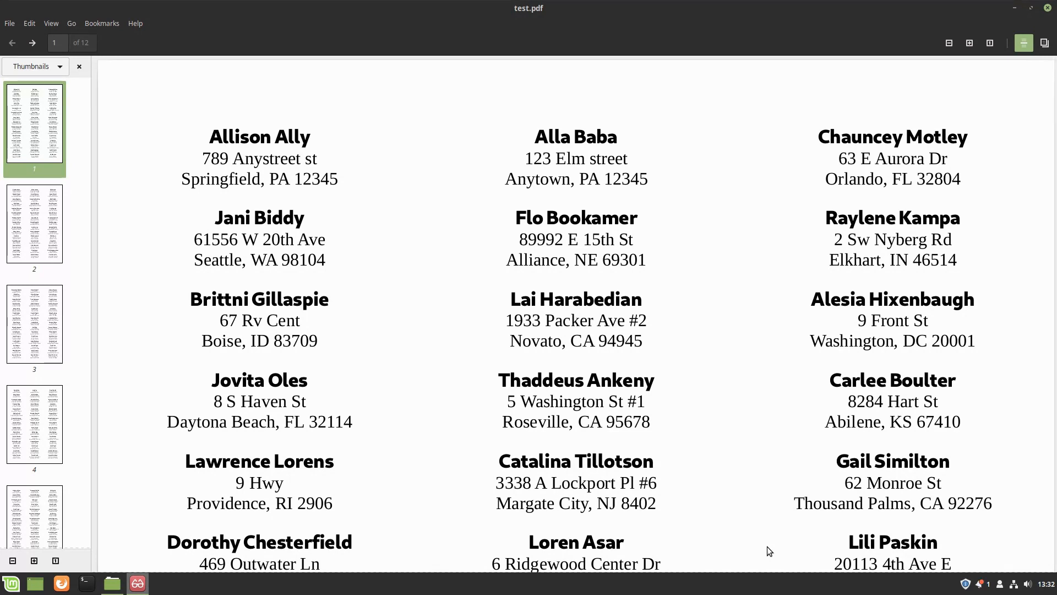
click(1048, 9)
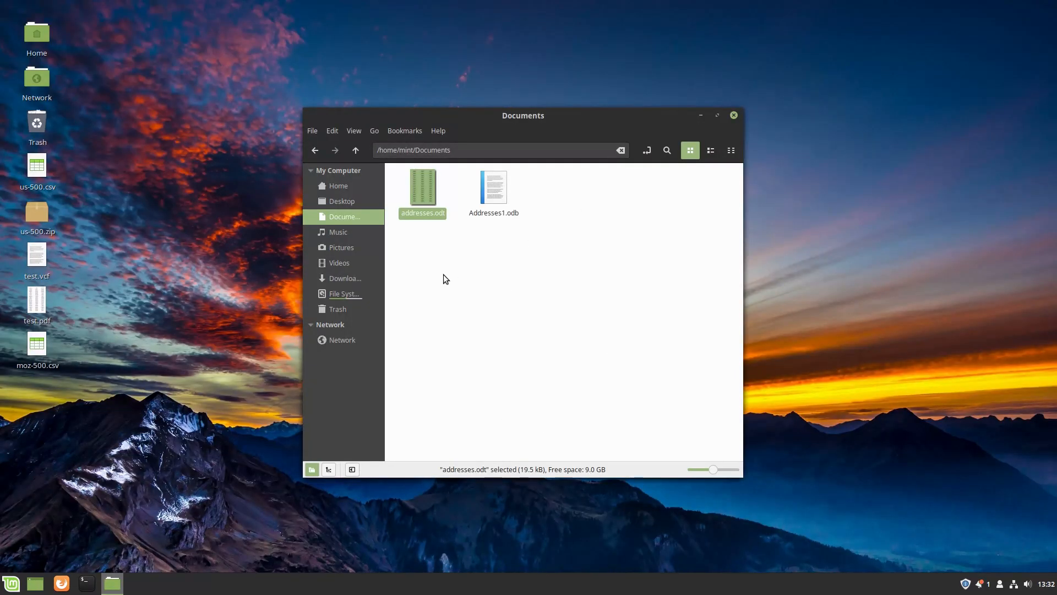
click(734, 116)
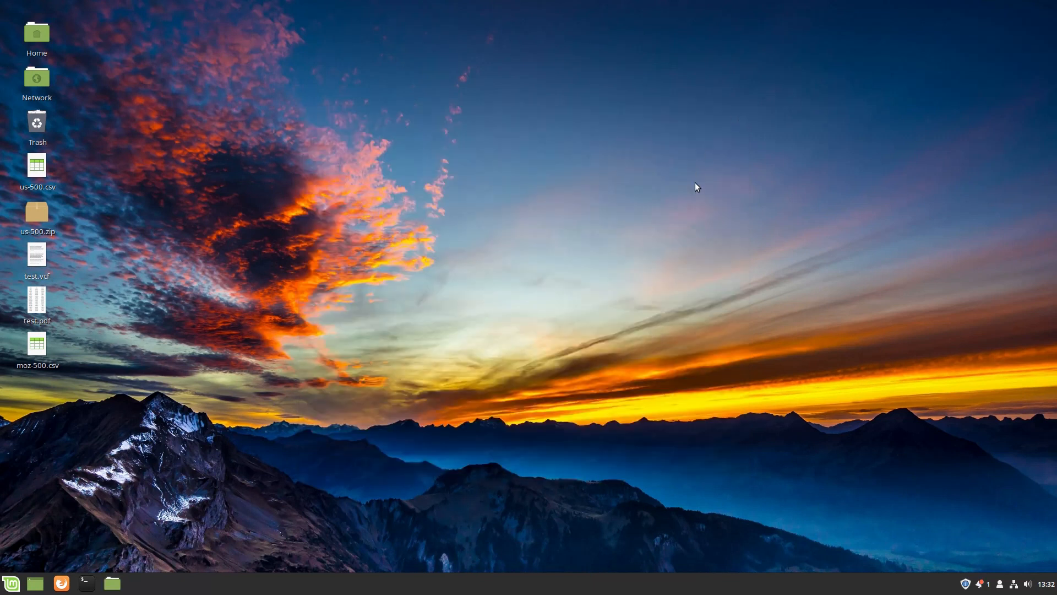